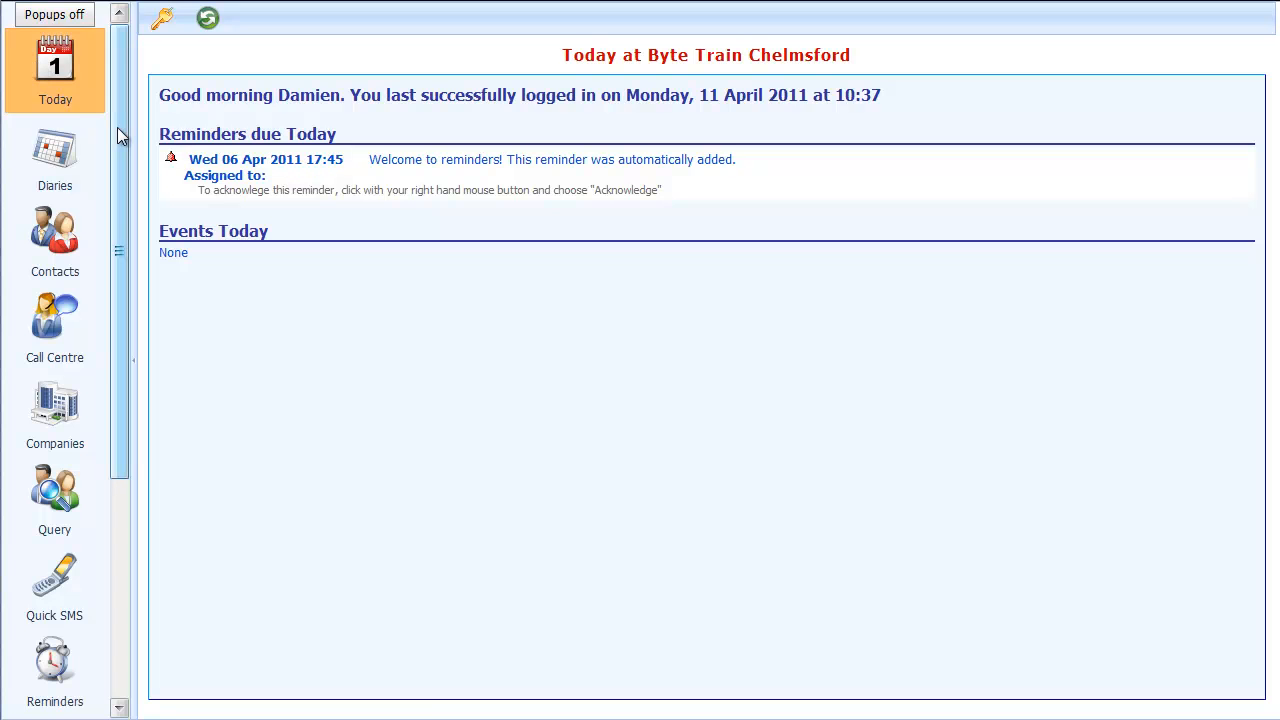
# Add a new online booking screen in the company's online event booking configuration
pyautogui.moveTo(117, 127); pyautogui.dragTo(137, 374)
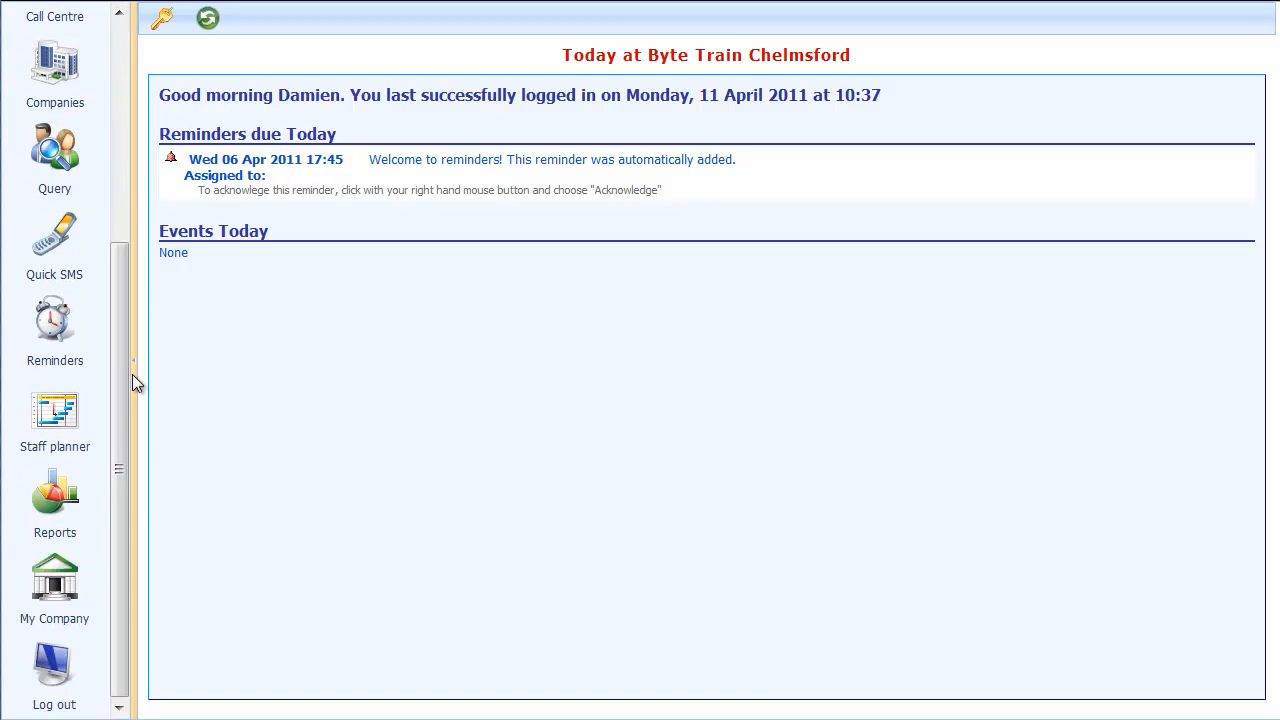
pyautogui.click(36, 605)
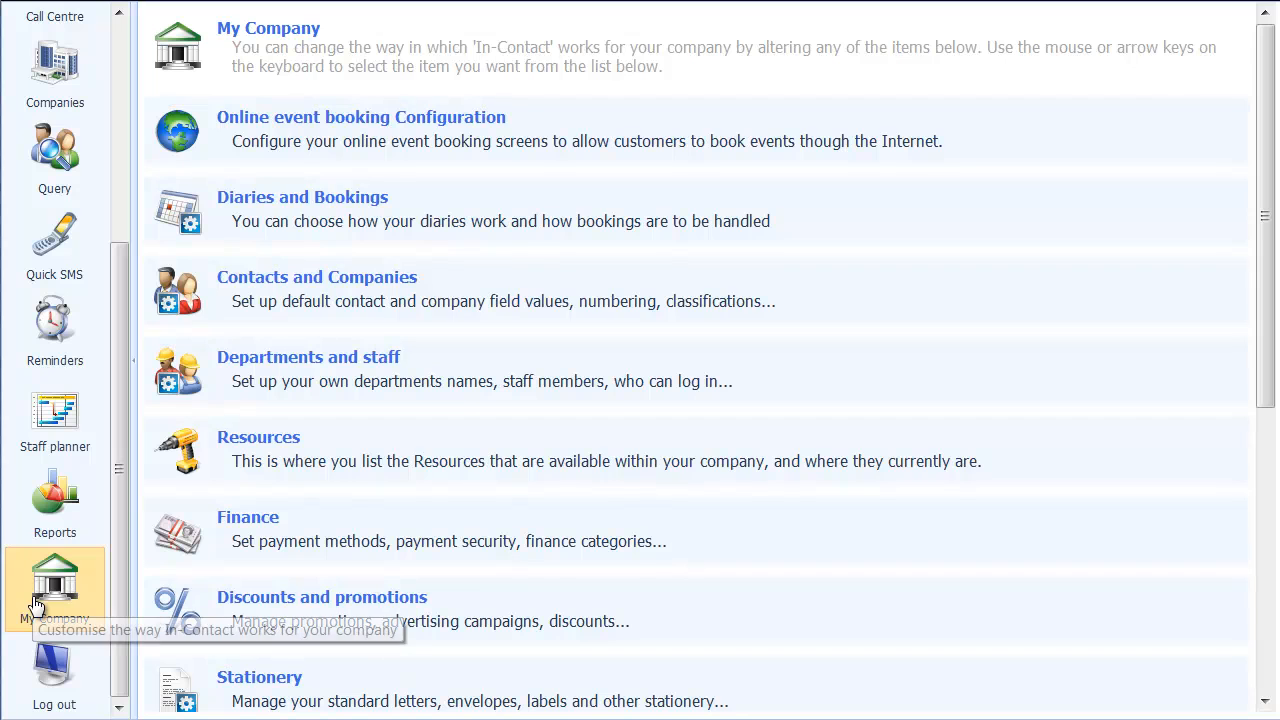
pyautogui.click(270, 151)
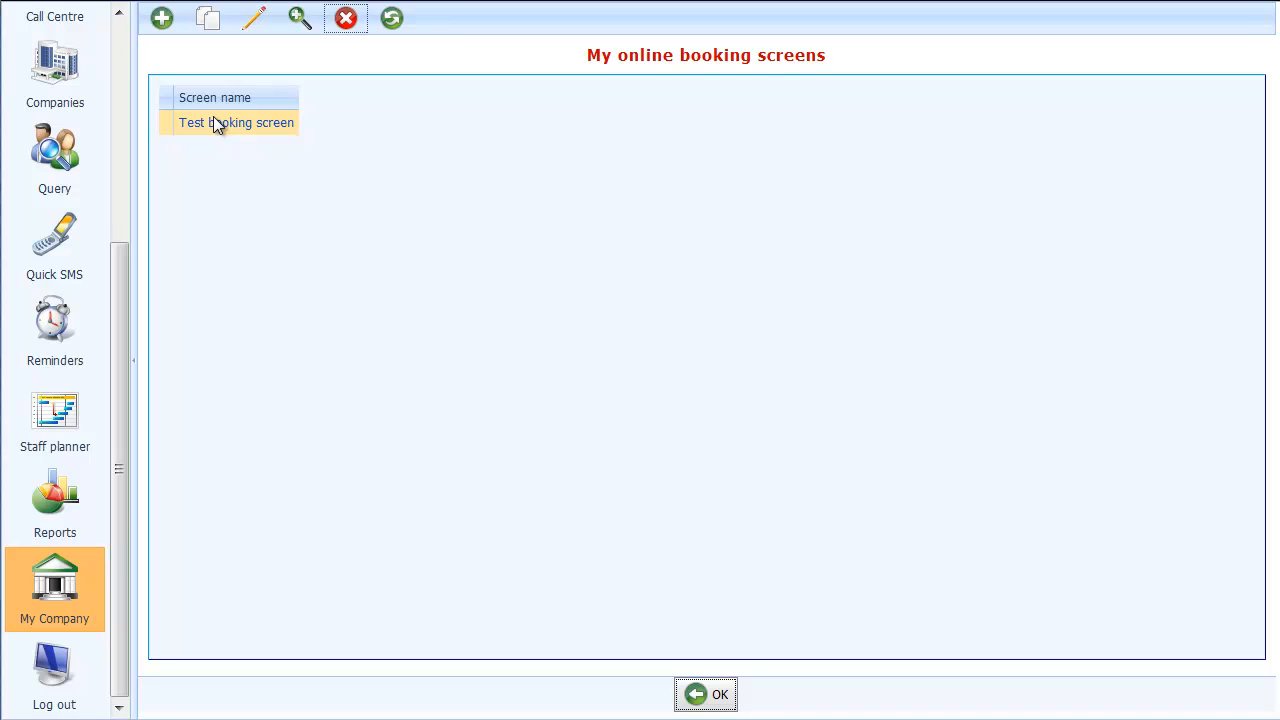
pyautogui.click(160, 19)
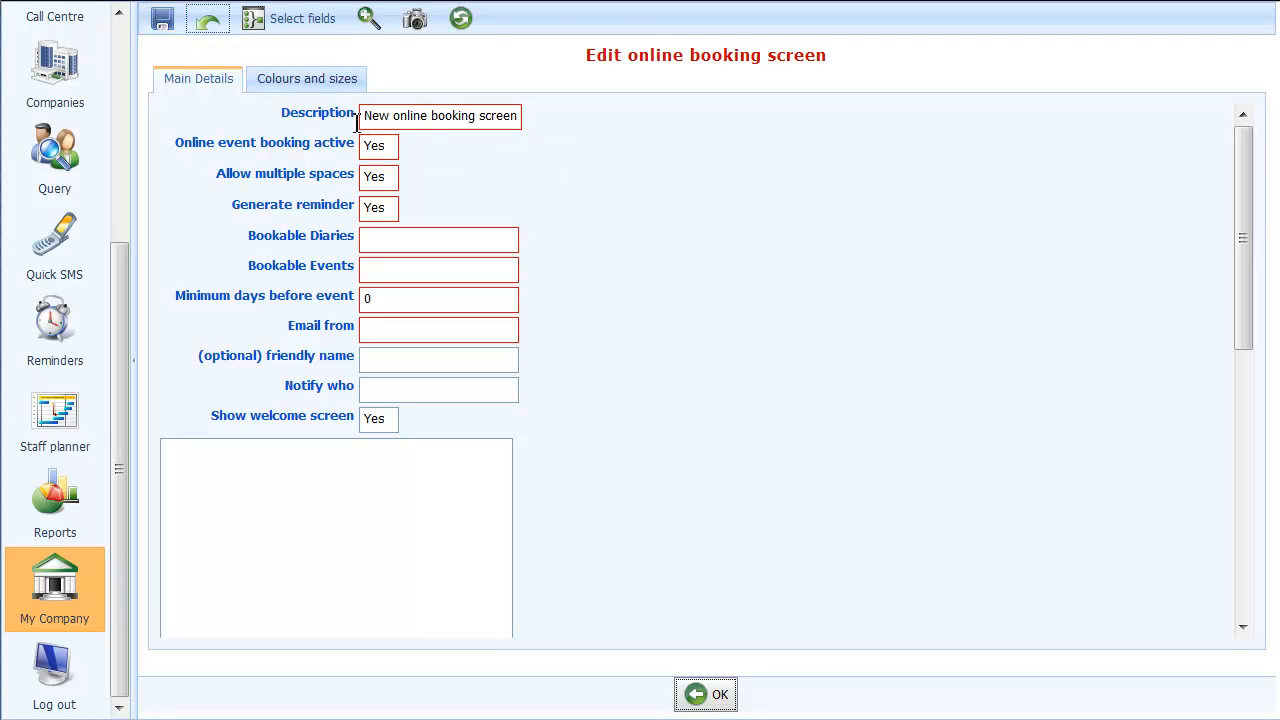
# Change the new booking screen's description to "Demo online booking screen"
pyautogui.click(368, 117)
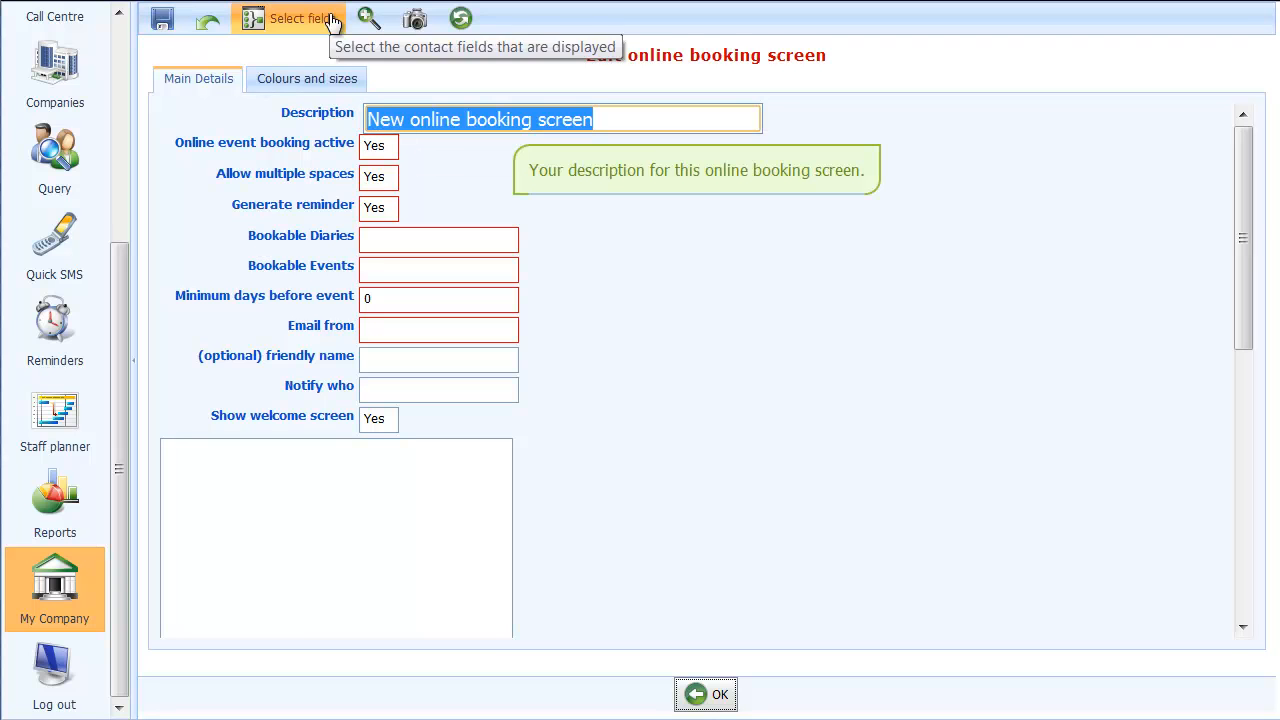
pyautogui.click(393, 122)
pyautogui.press('Left')
pyautogui.press('Left')
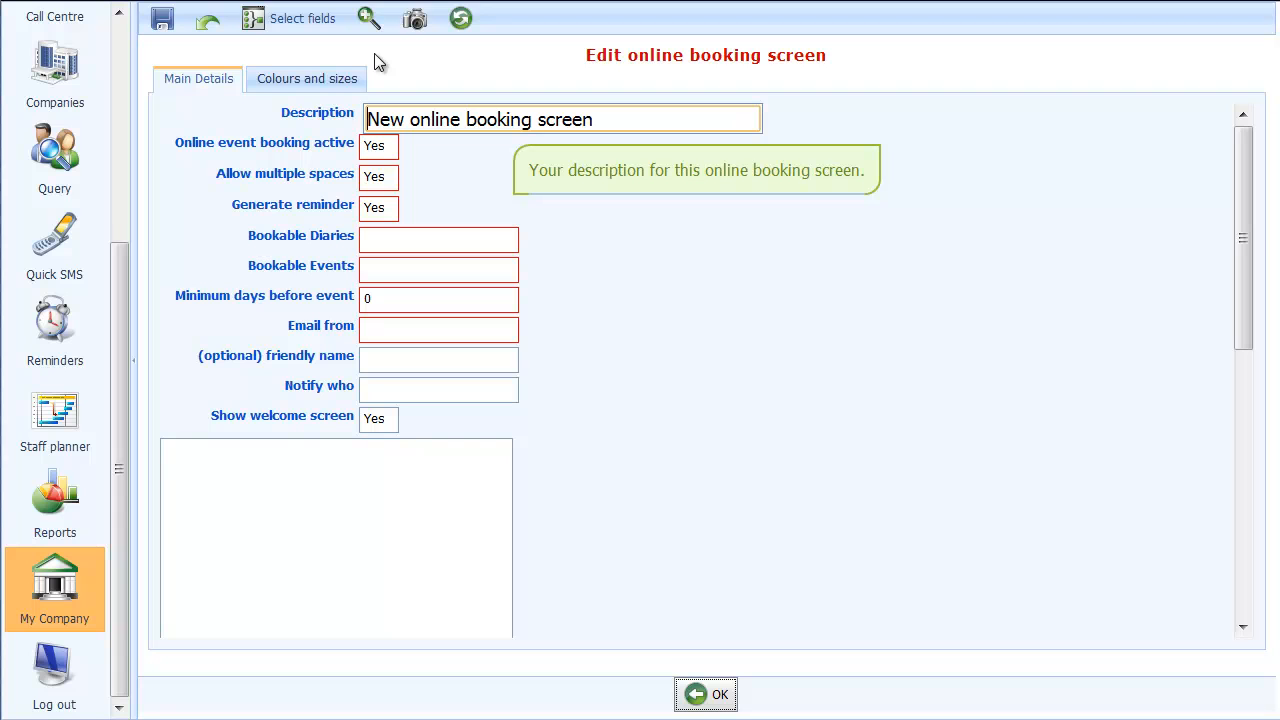
pyautogui.press('Delete')
pyautogui.press('Delete')
pyautogui.press('Delete')
pyautogui.press('Delete')
pyautogui.write('Demo')
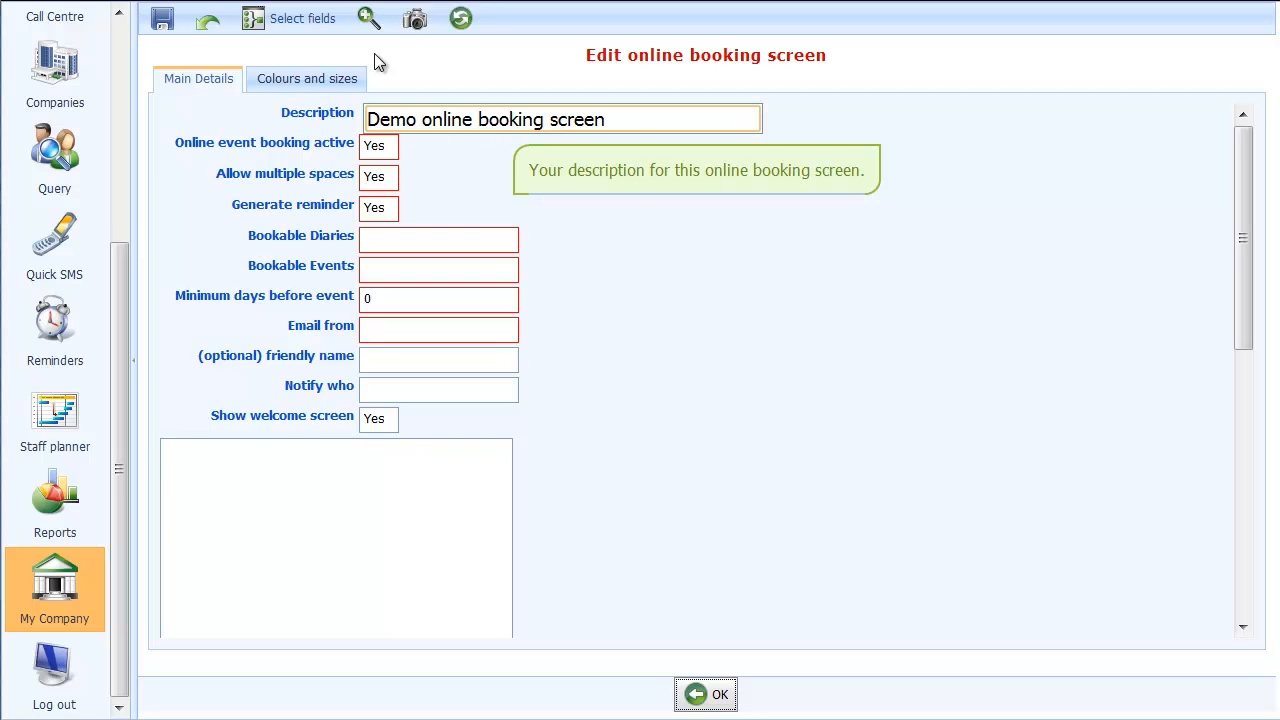
# Keep online event booking active and set Allow multiple spaces to No
pyautogui.press('Tab')
pyautogui.press('Tab')
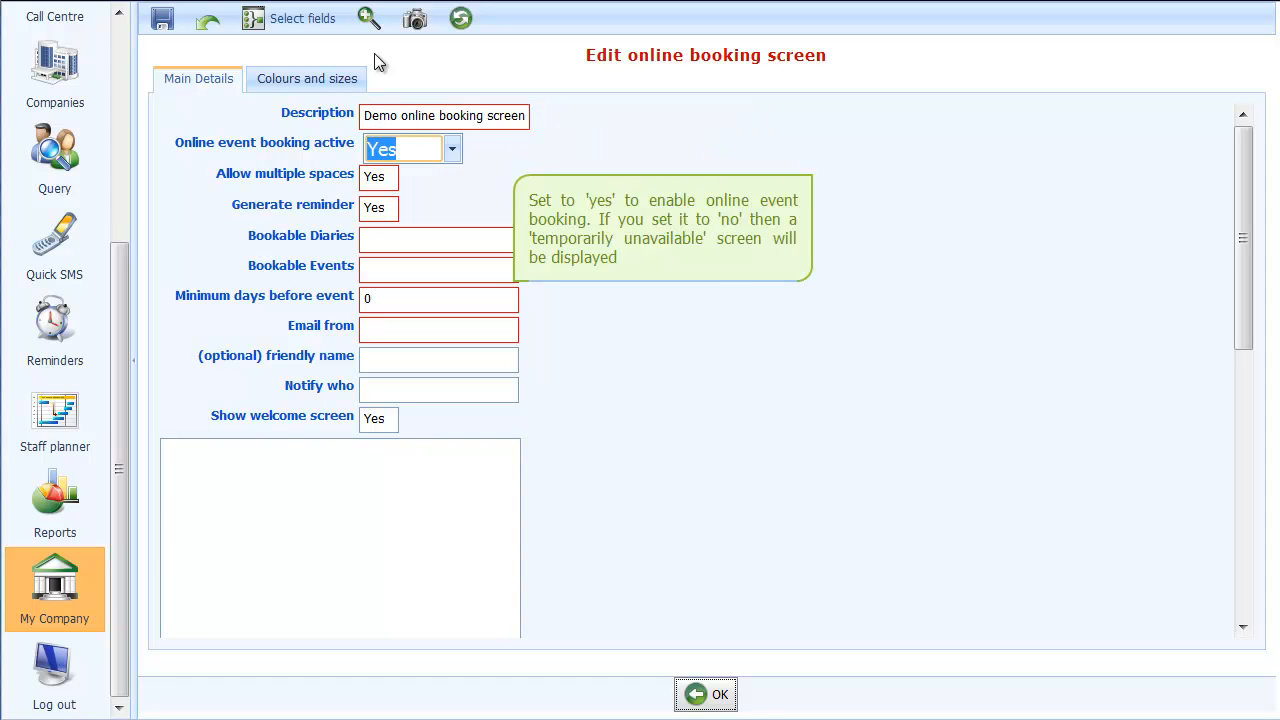
pyautogui.press('Down')
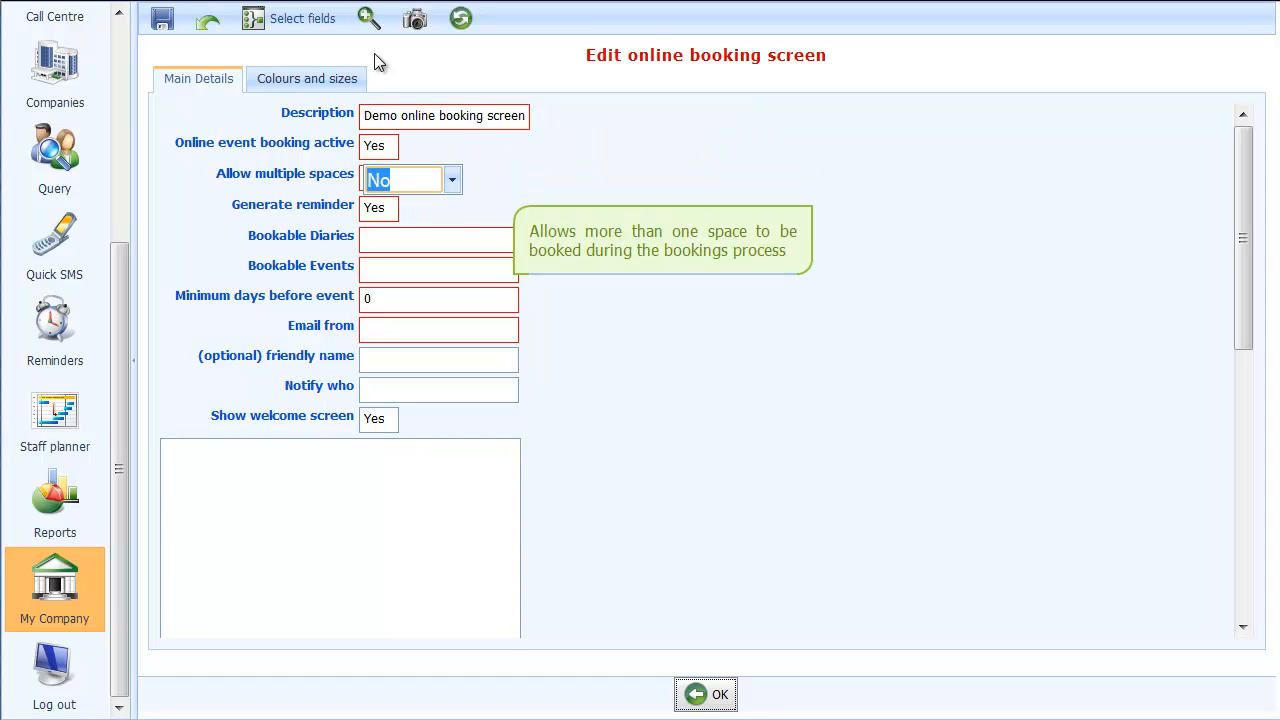
pyautogui.press('Tab')
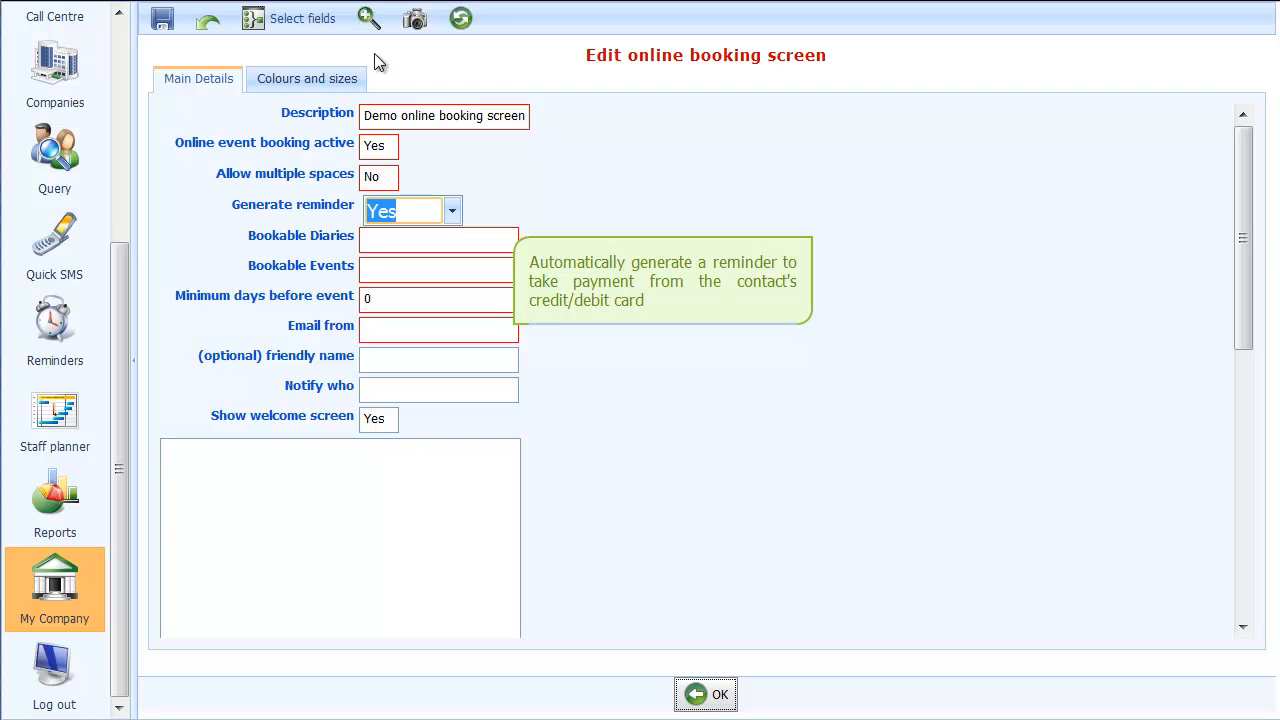
# Keep reminder generation on and choose Byte Train Chelmsford as the bookable diary
pyautogui.press('Tab')
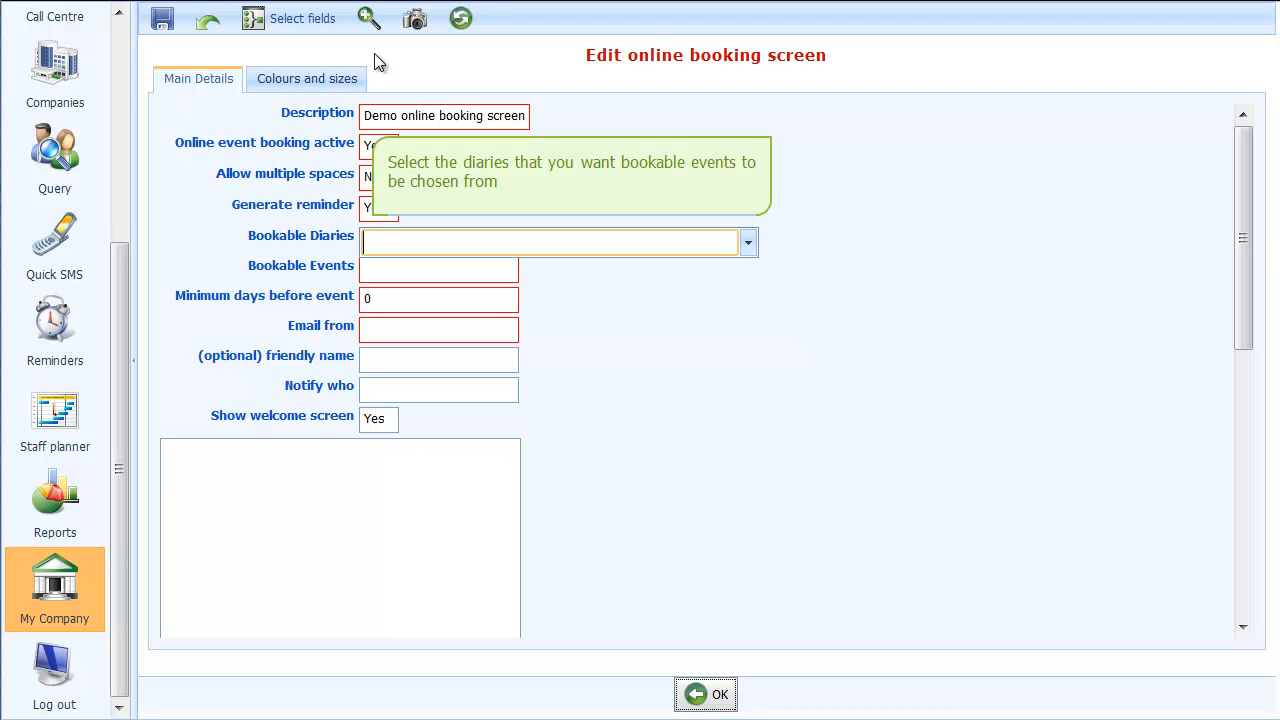
pyautogui.click(748, 243)
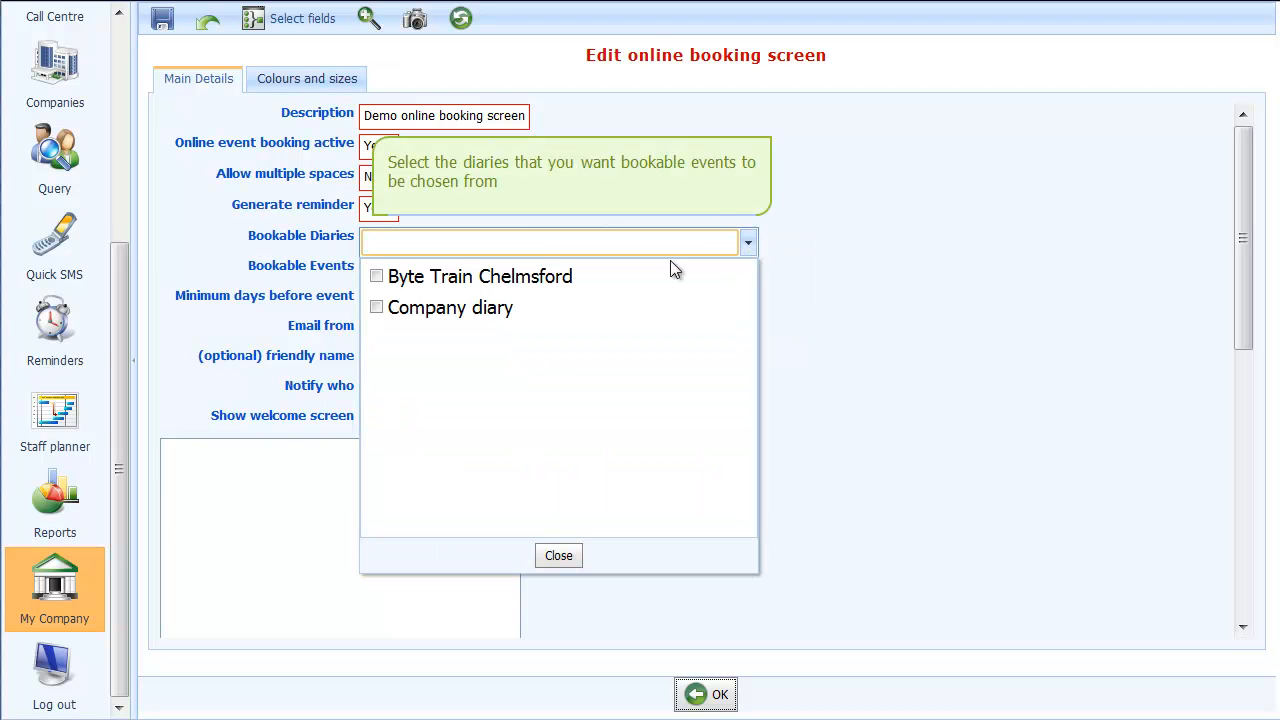
pyautogui.click(377, 277)
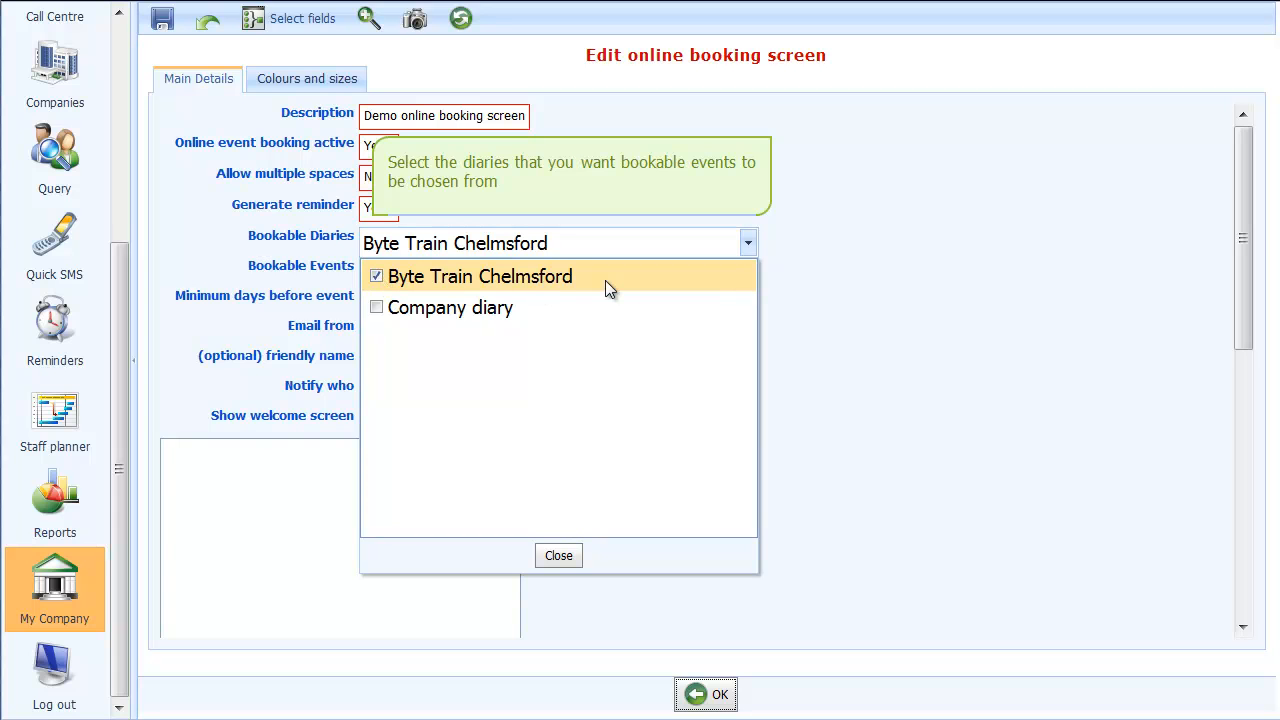
pyautogui.click(558, 556)
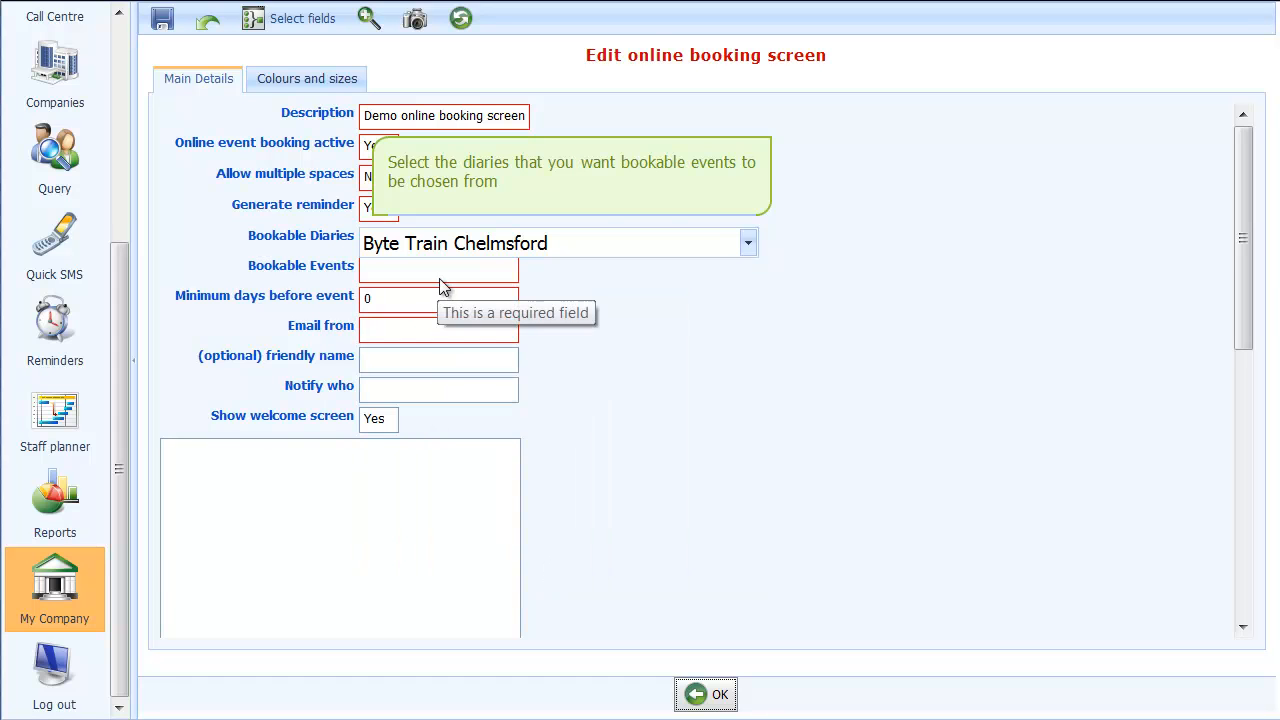
# Add the bookable event "Beginners guide to the Internet" with the Course Booking Confirmation letter as its stationery
pyautogui.click(450, 272)
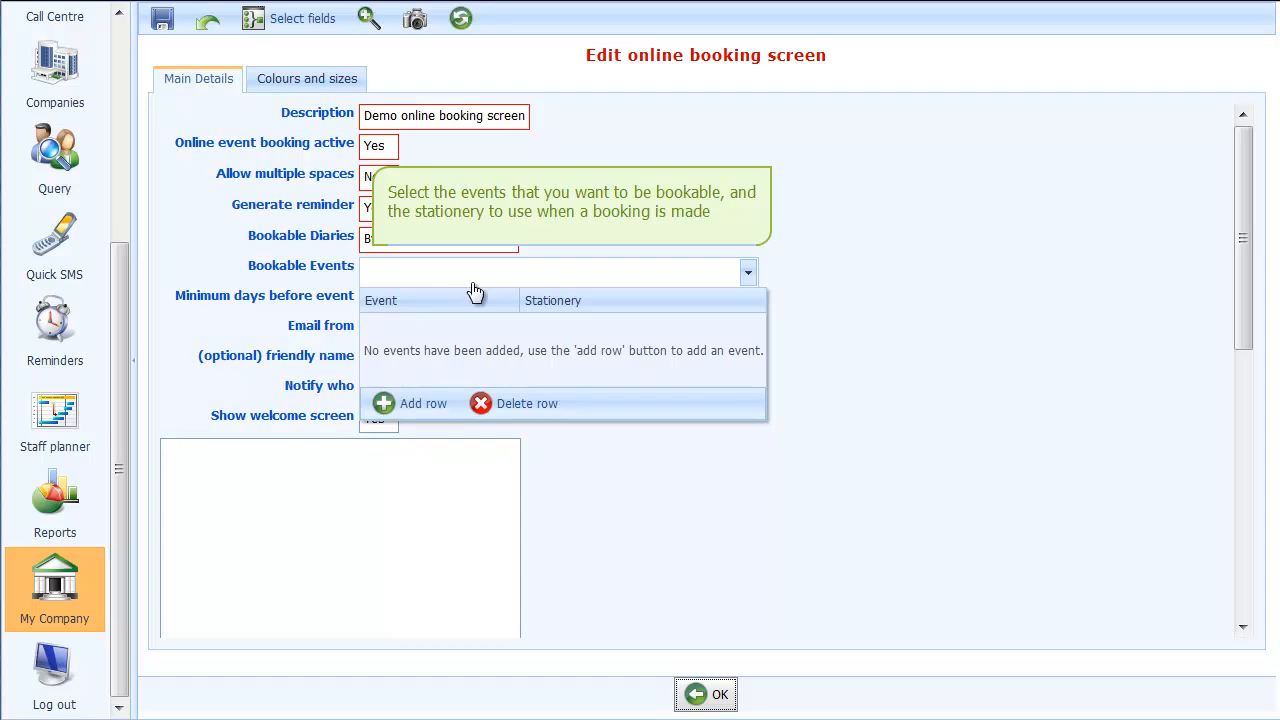
pyautogui.click(437, 405)
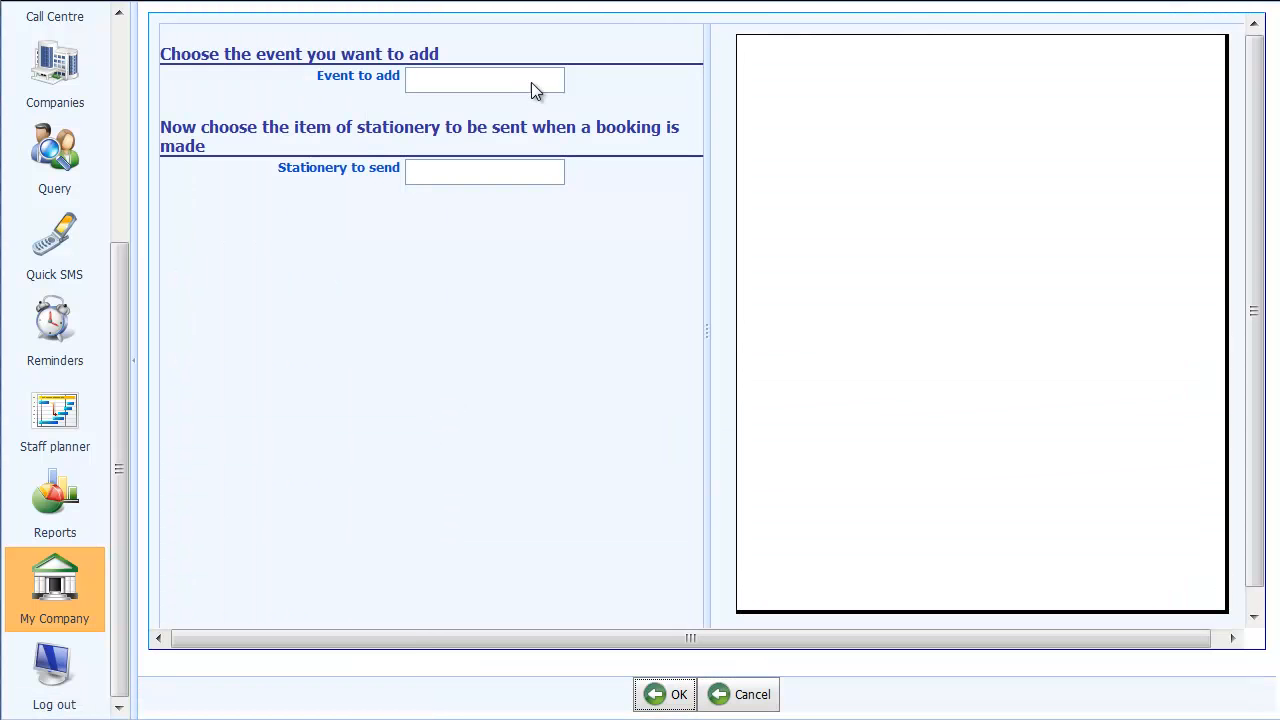
pyautogui.click(545, 82)
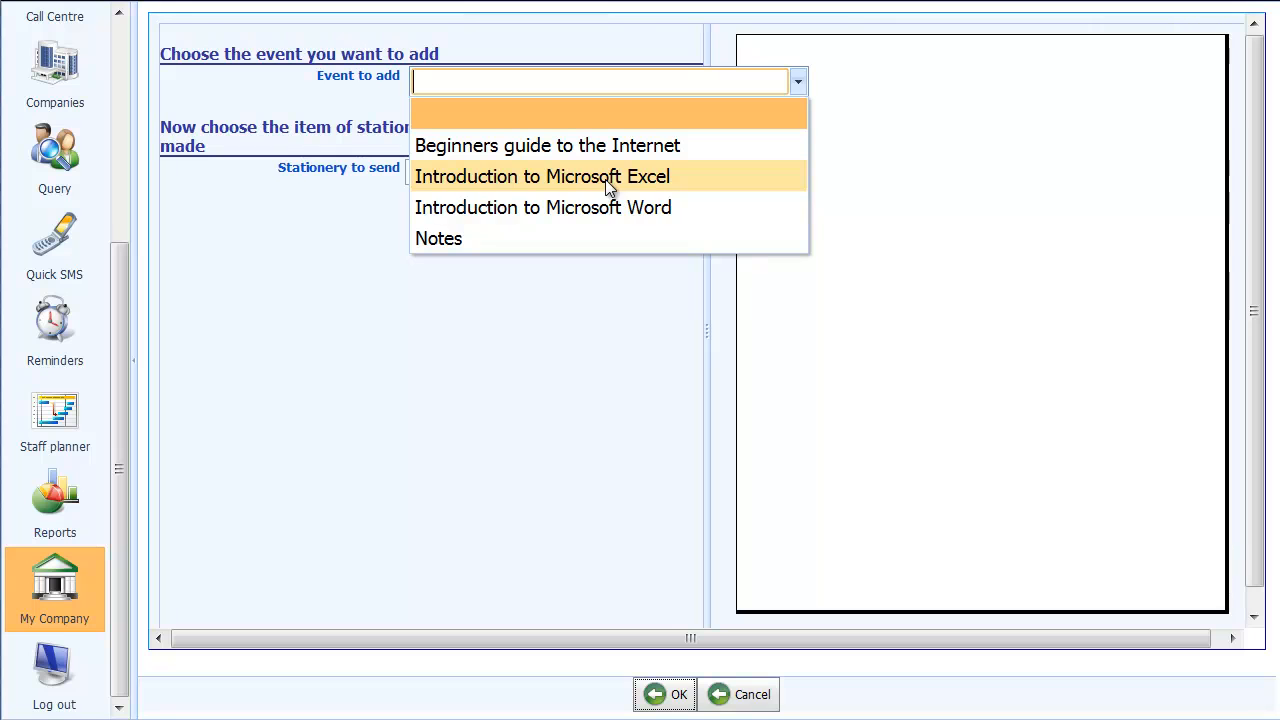
pyautogui.click(694, 148)
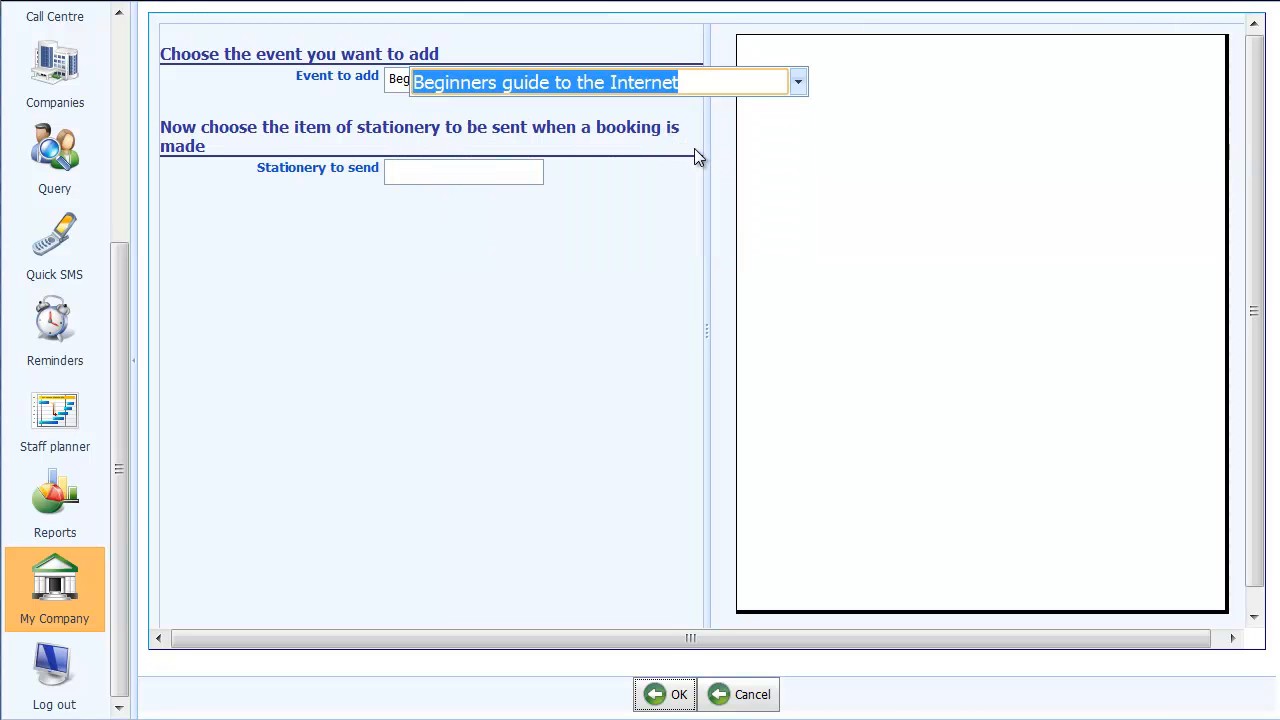
pyautogui.click(524, 173)
pyautogui.moveTo(775, 250); pyautogui.dragTo(775, 321)
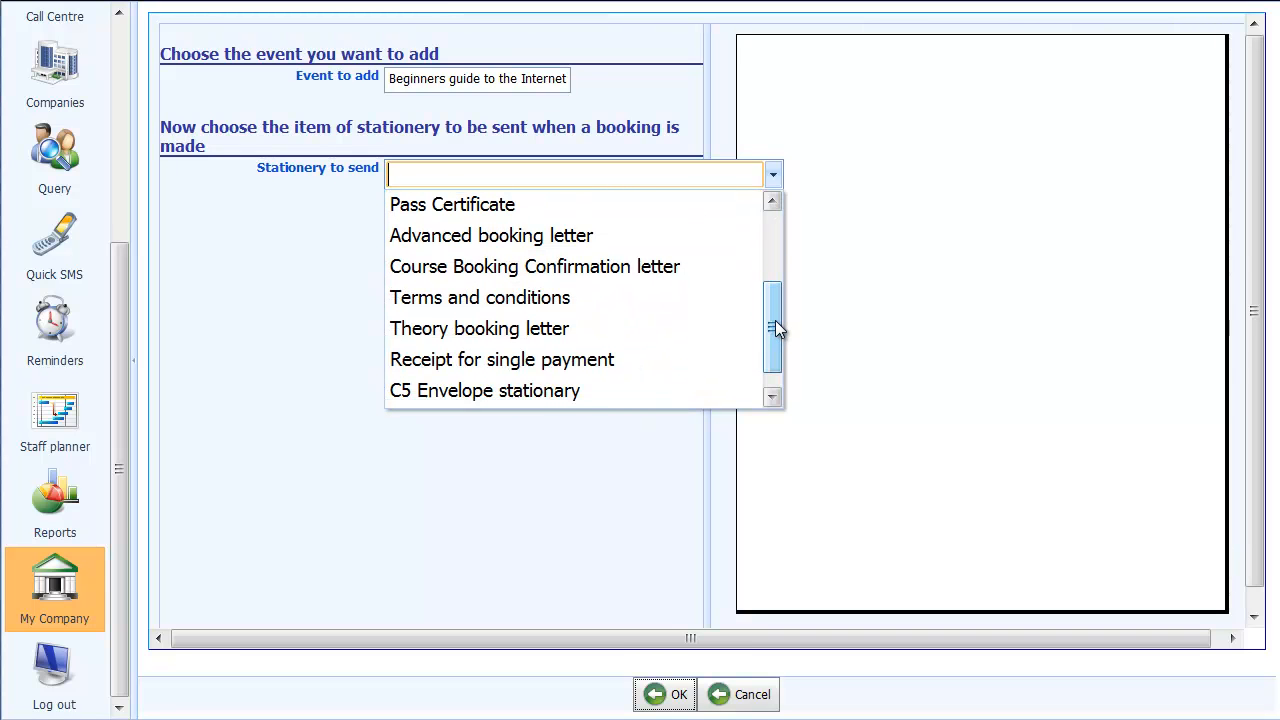
pyautogui.click(587, 266)
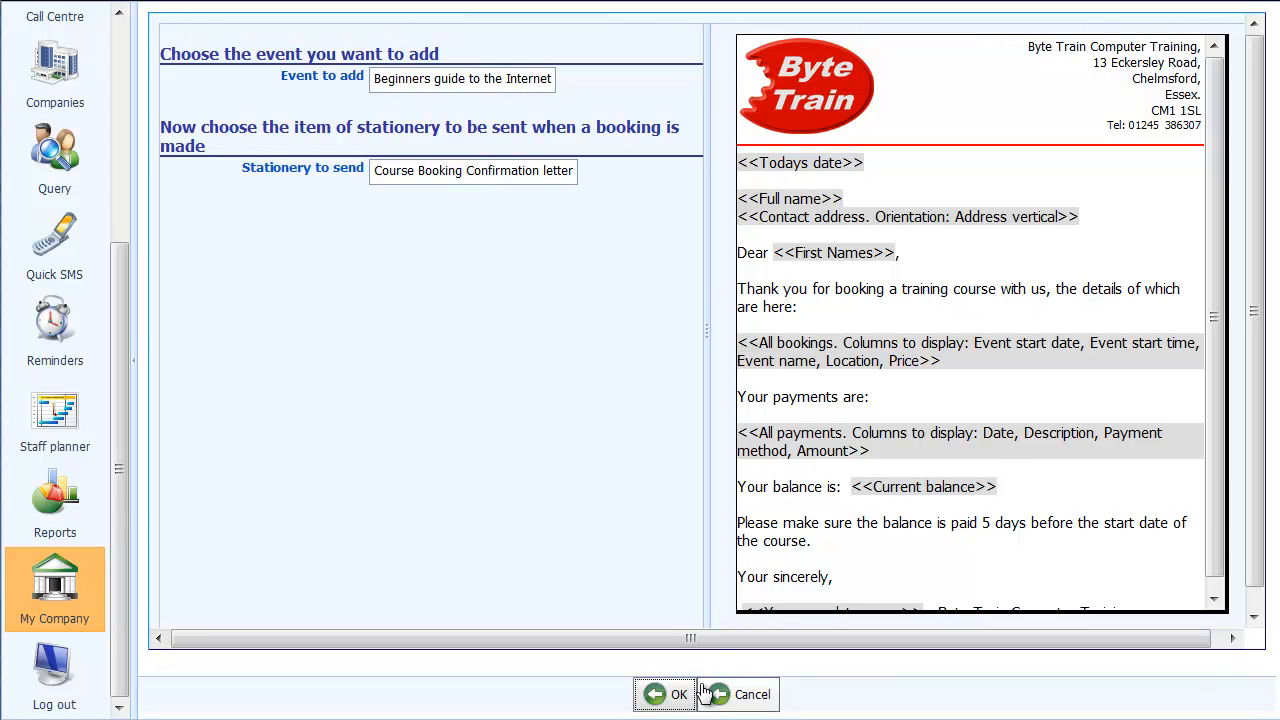
pyautogui.click(662, 696)
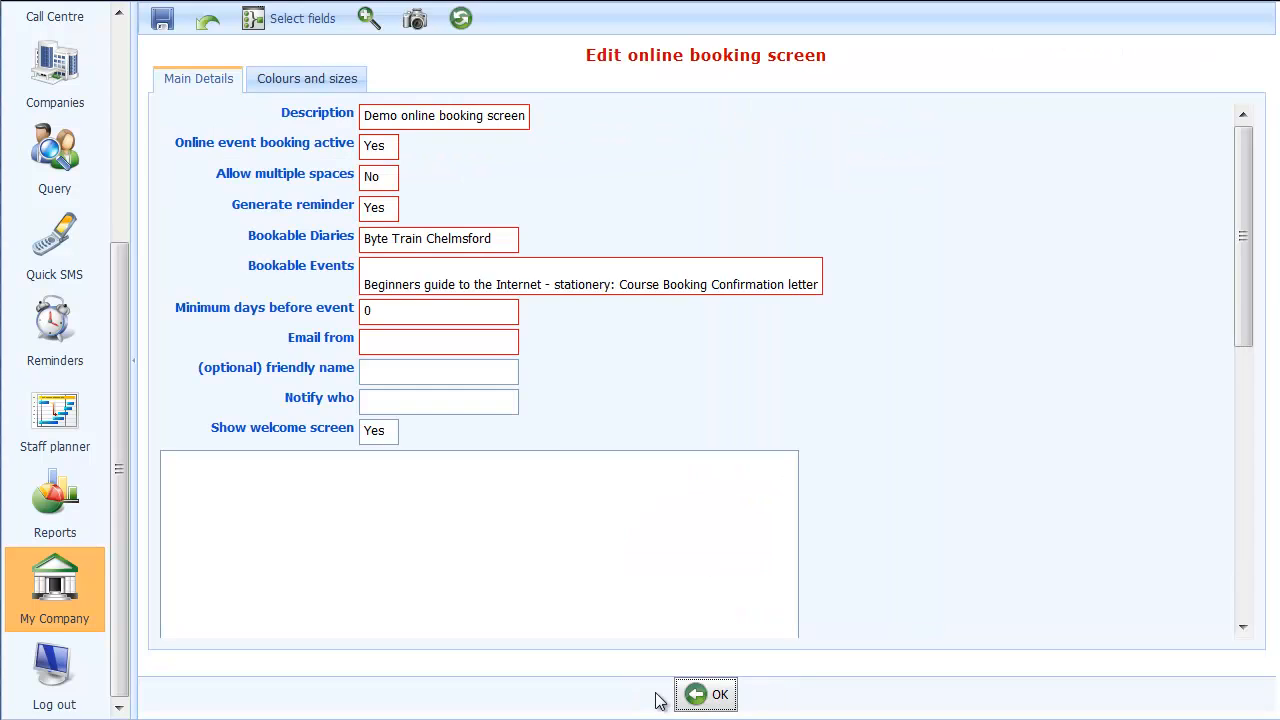
# Add the bookable event "Introduction to Microsoft Excel" with the Course Booking Confirmation letter as its stationery
pyautogui.click(538, 288)
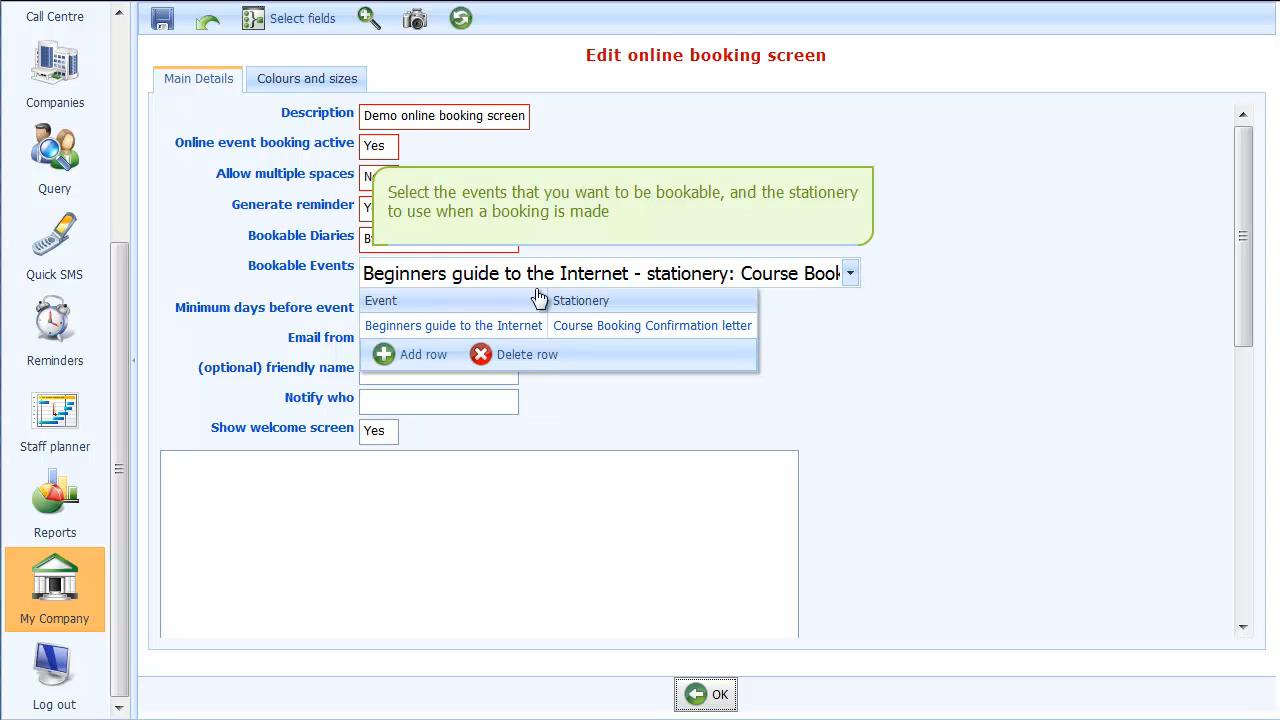
pyautogui.click(415, 355)
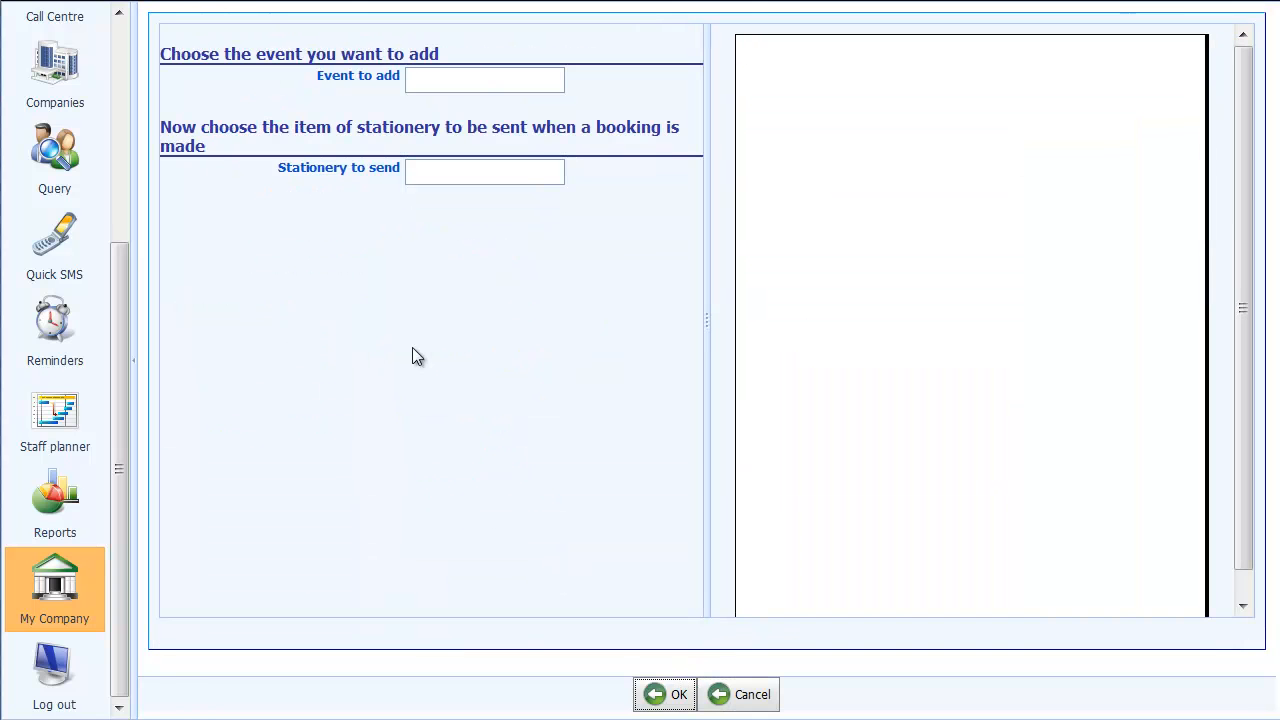
pyautogui.click(567, 82)
pyautogui.click(601, 176)
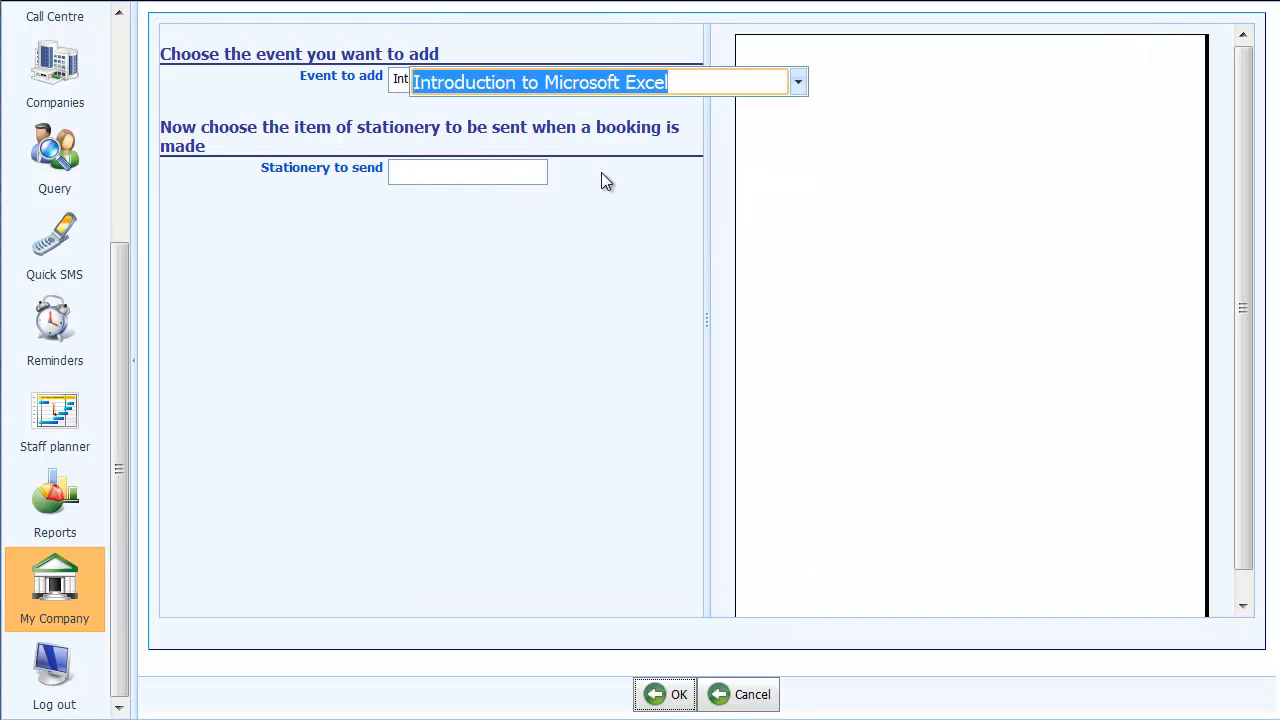
pyautogui.click(511, 176)
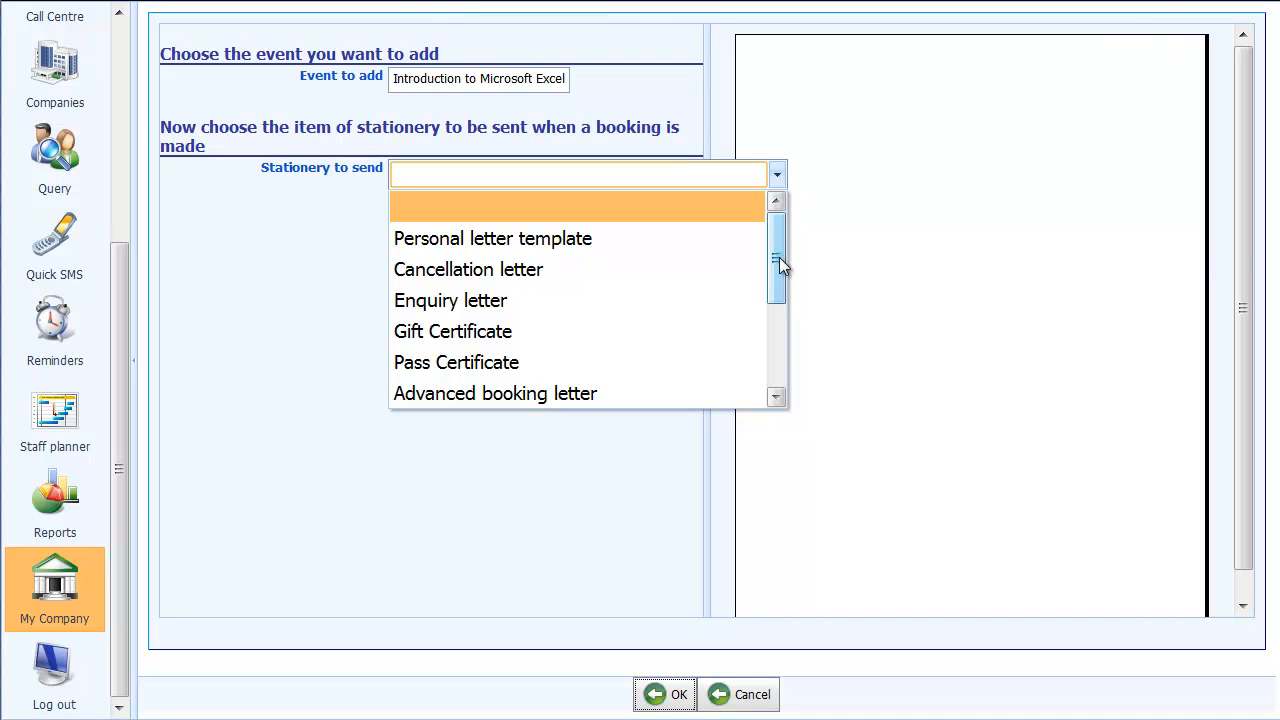
pyautogui.moveTo(783, 260); pyautogui.dragTo(781, 322)
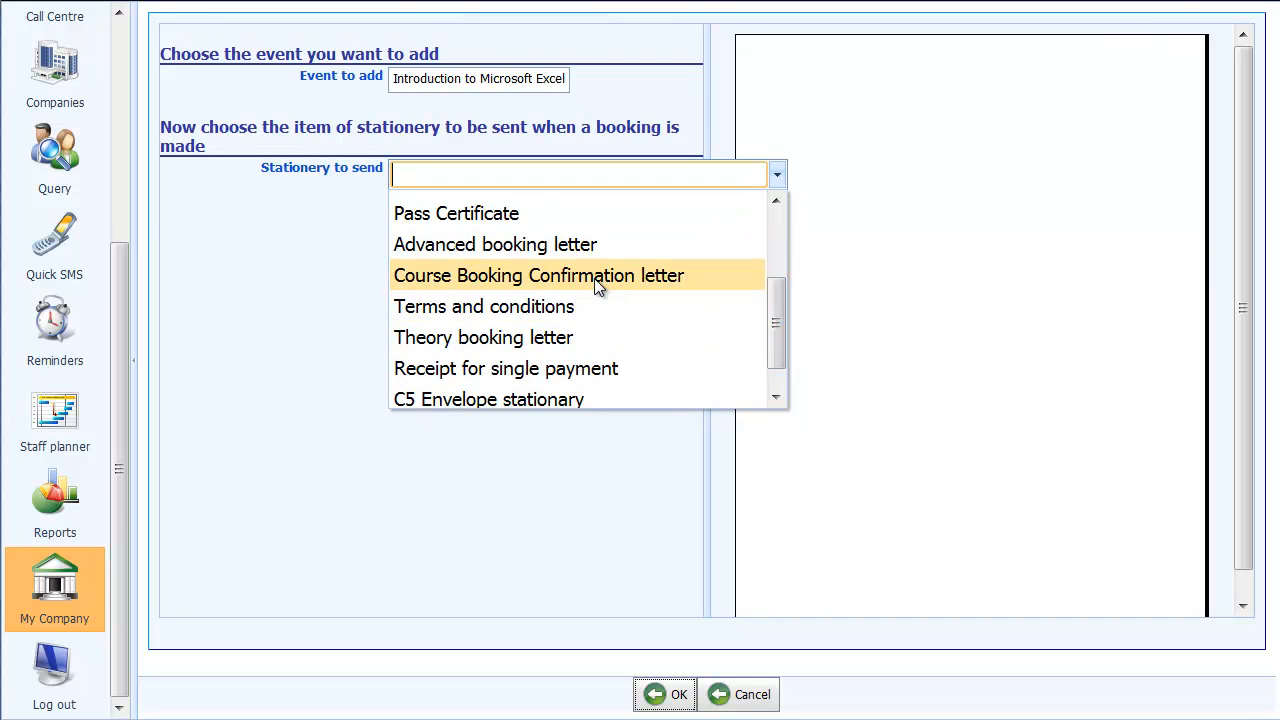
pyautogui.click(594, 278)
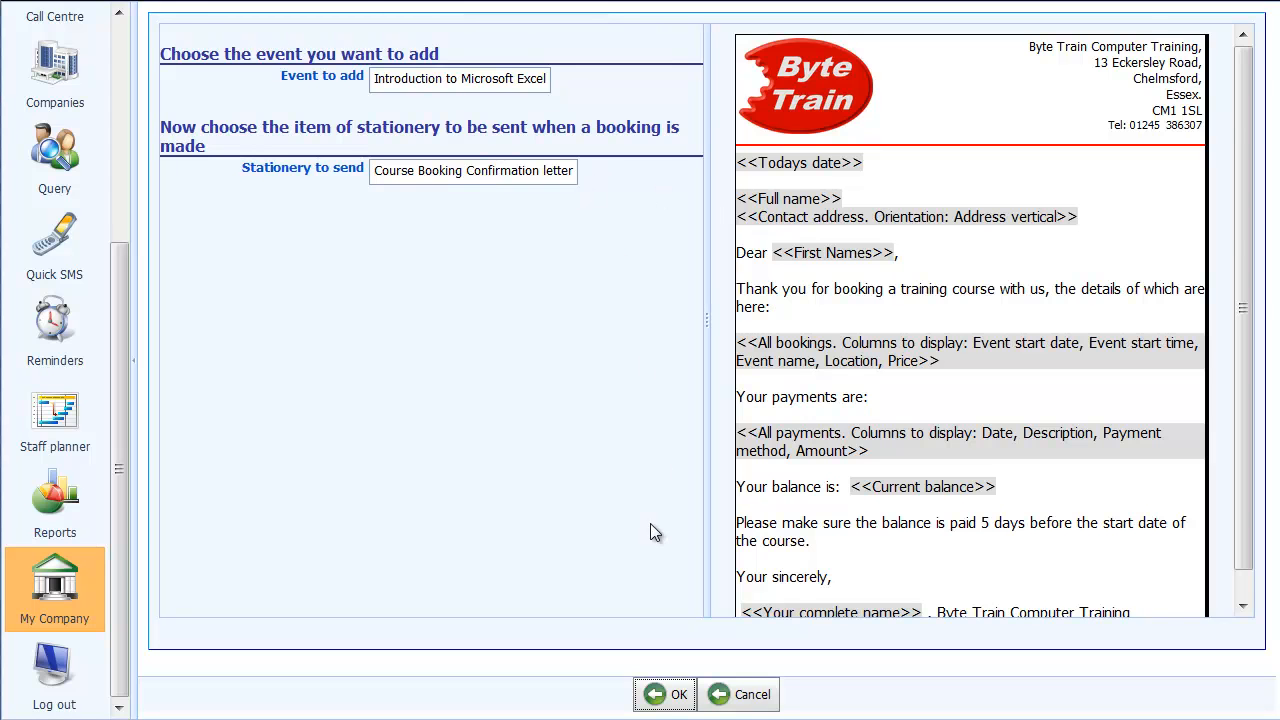
pyautogui.click(665, 693)
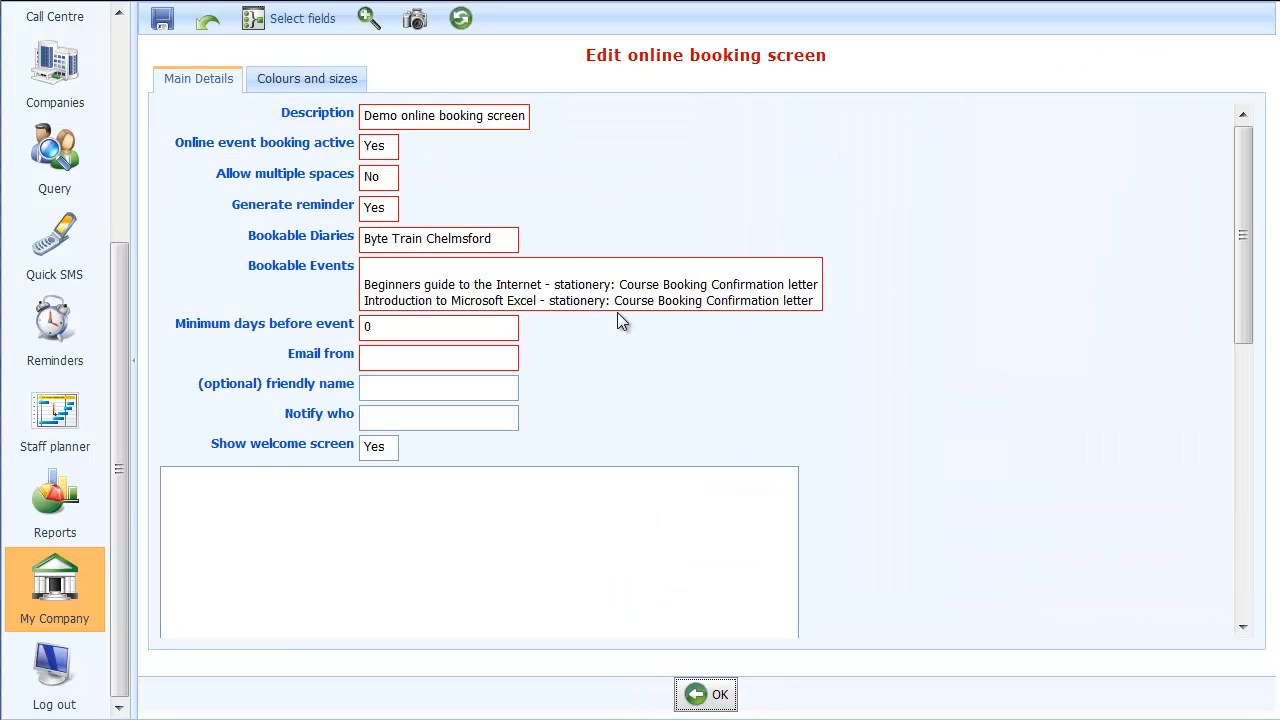
# Add the bookable event "Introduction to Microsoft Word" with the Course Booking Confirmation letter as its stationery
pyautogui.click(624, 298)
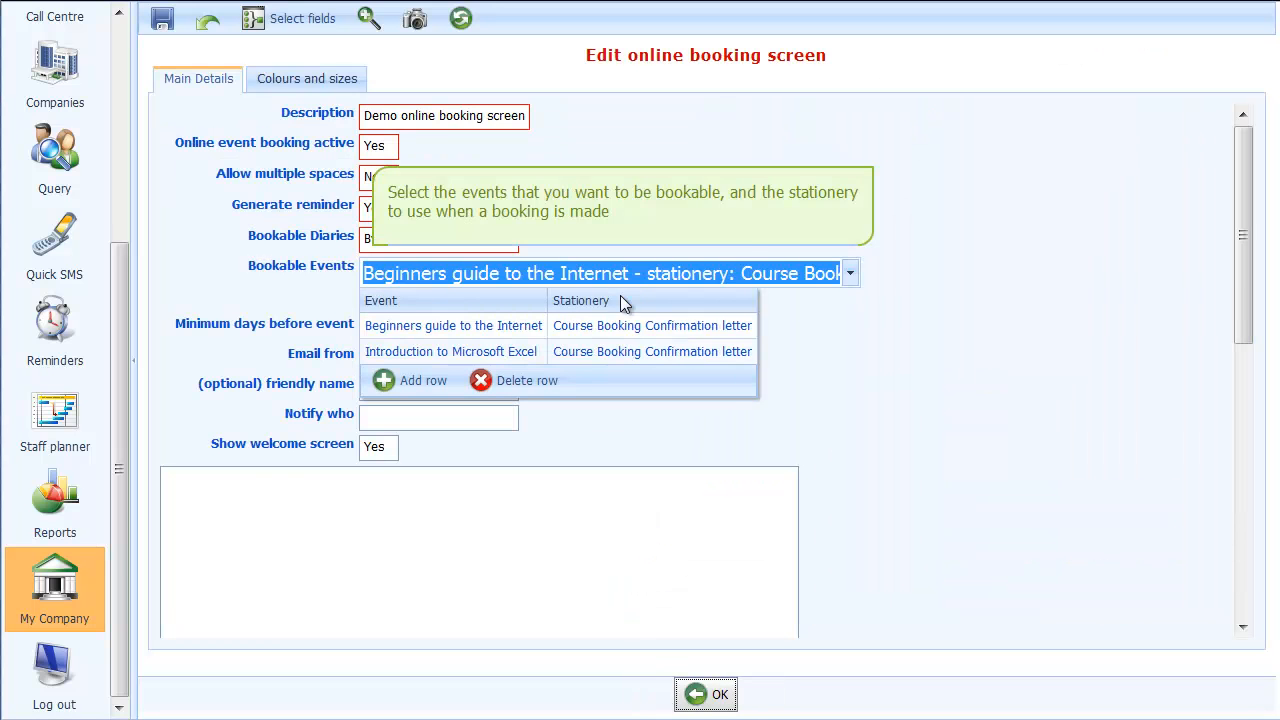
pyautogui.click(425, 381)
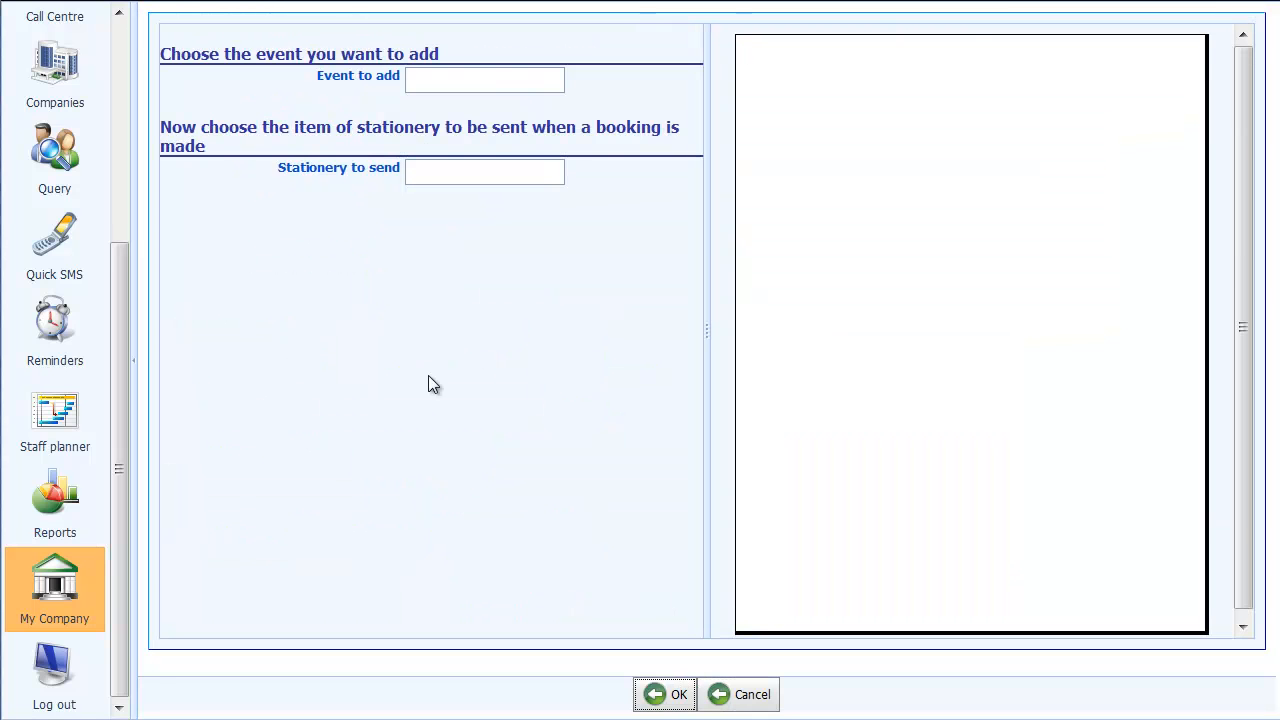
pyautogui.click(549, 88)
pyautogui.click(586, 206)
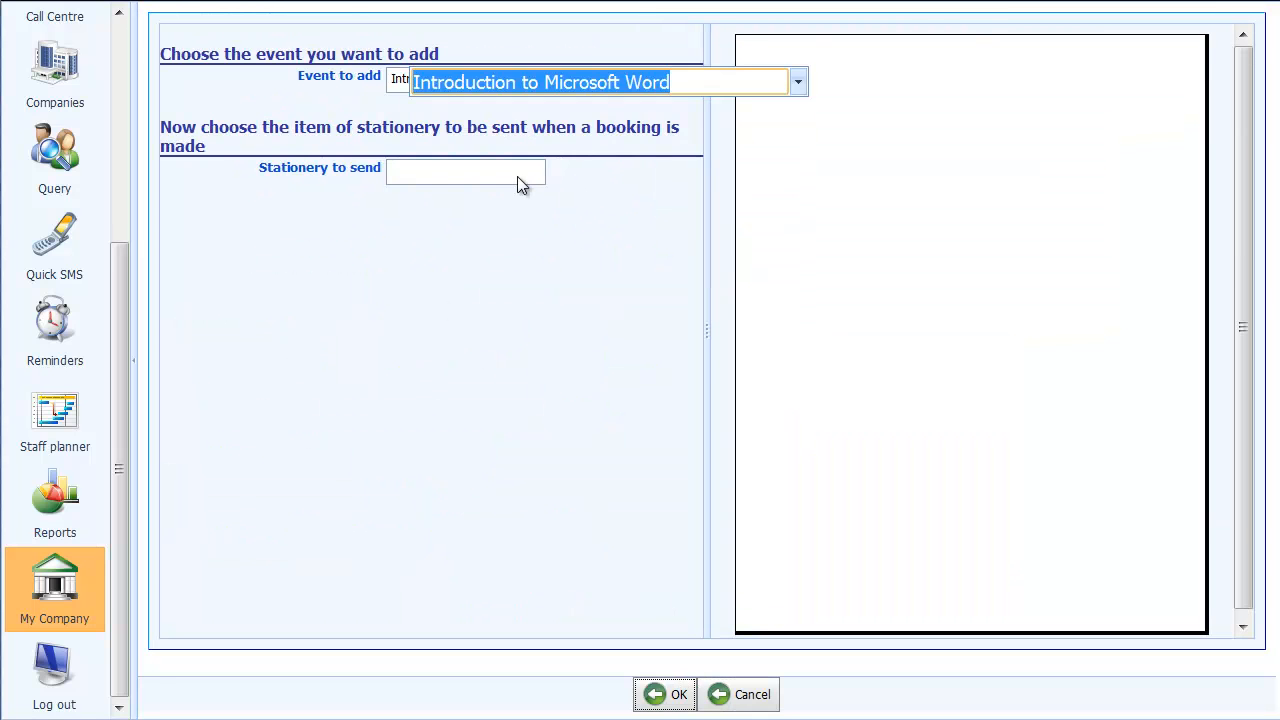
pyautogui.click(517, 176)
pyautogui.moveTo(774, 267); pyautogui.dragTo(776, 335)
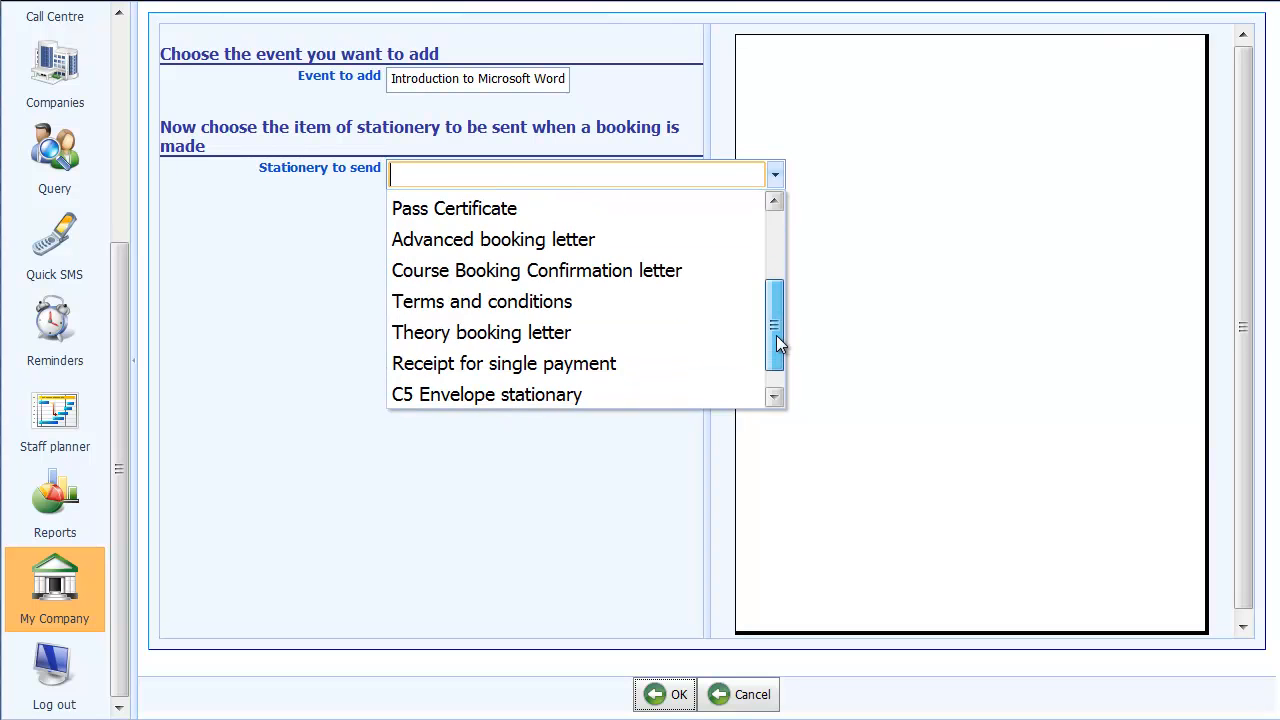
pyautogui.click(632, 267)
pyautogui.click(665, 694)
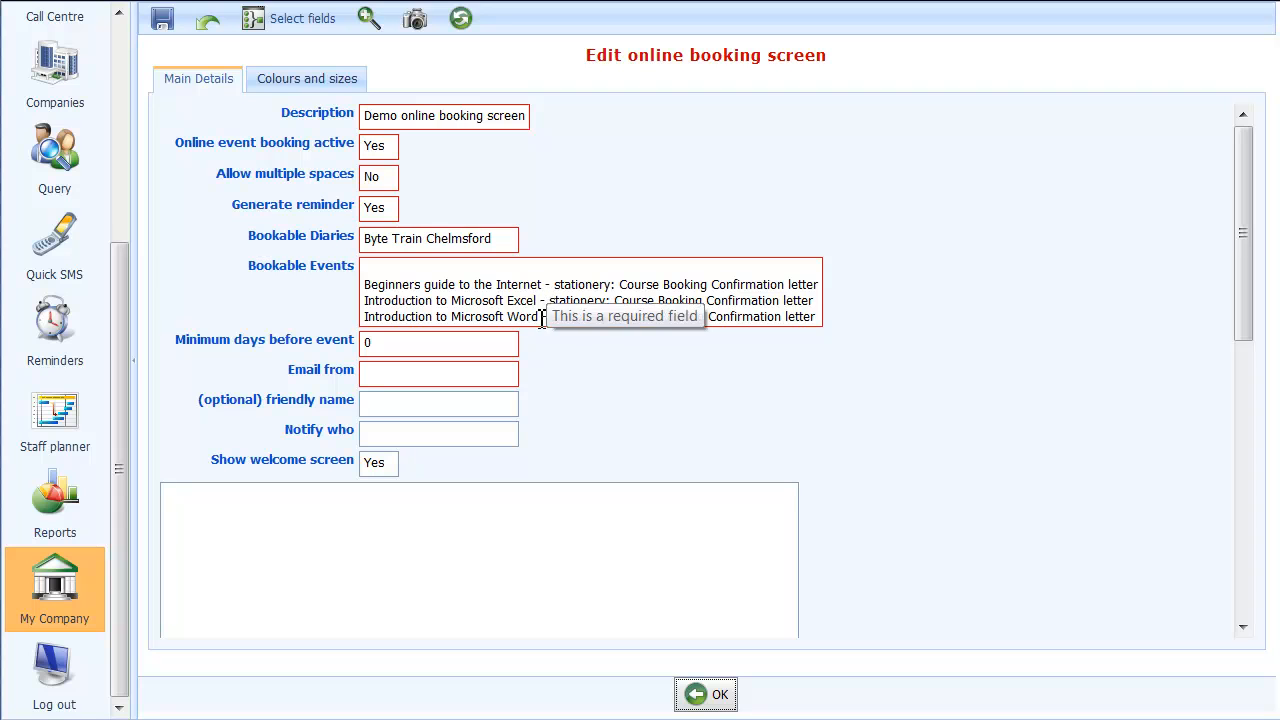
# Keep the minimum days before event at 0 and enter the sender's email address for confirmation emails
pyautogui.click(397, 346)
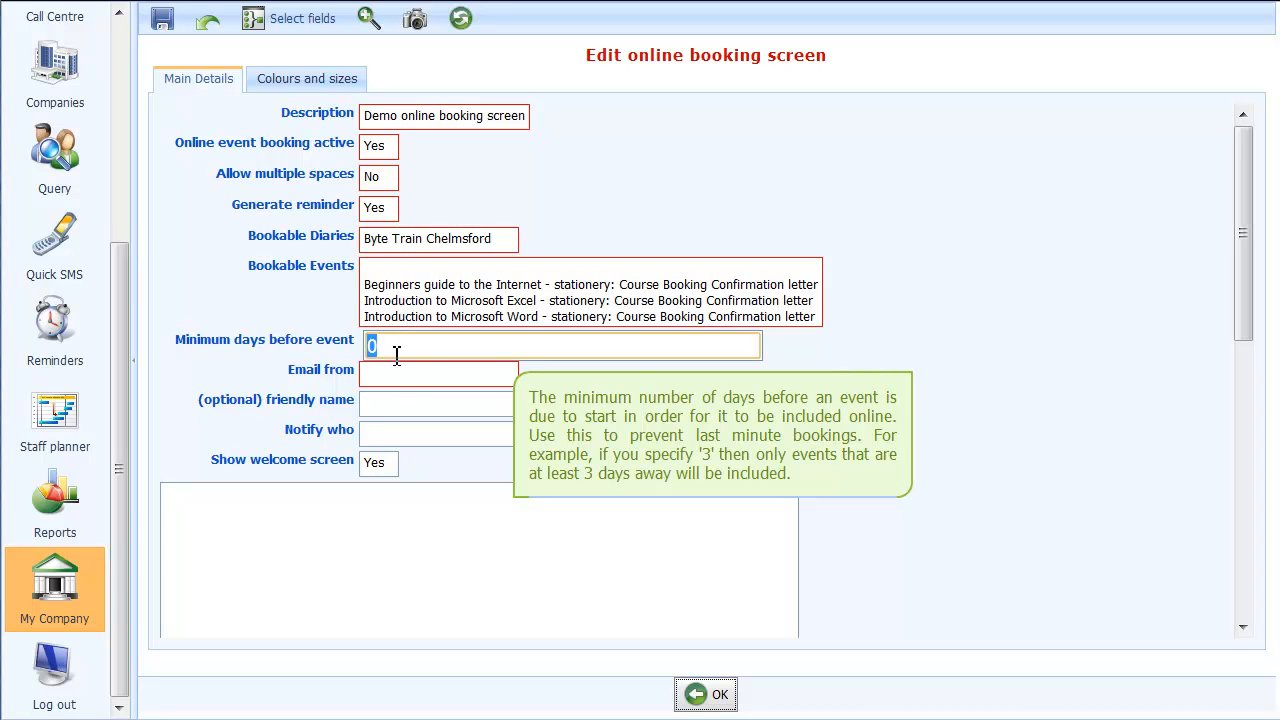
pyautogui.click(405, 375)
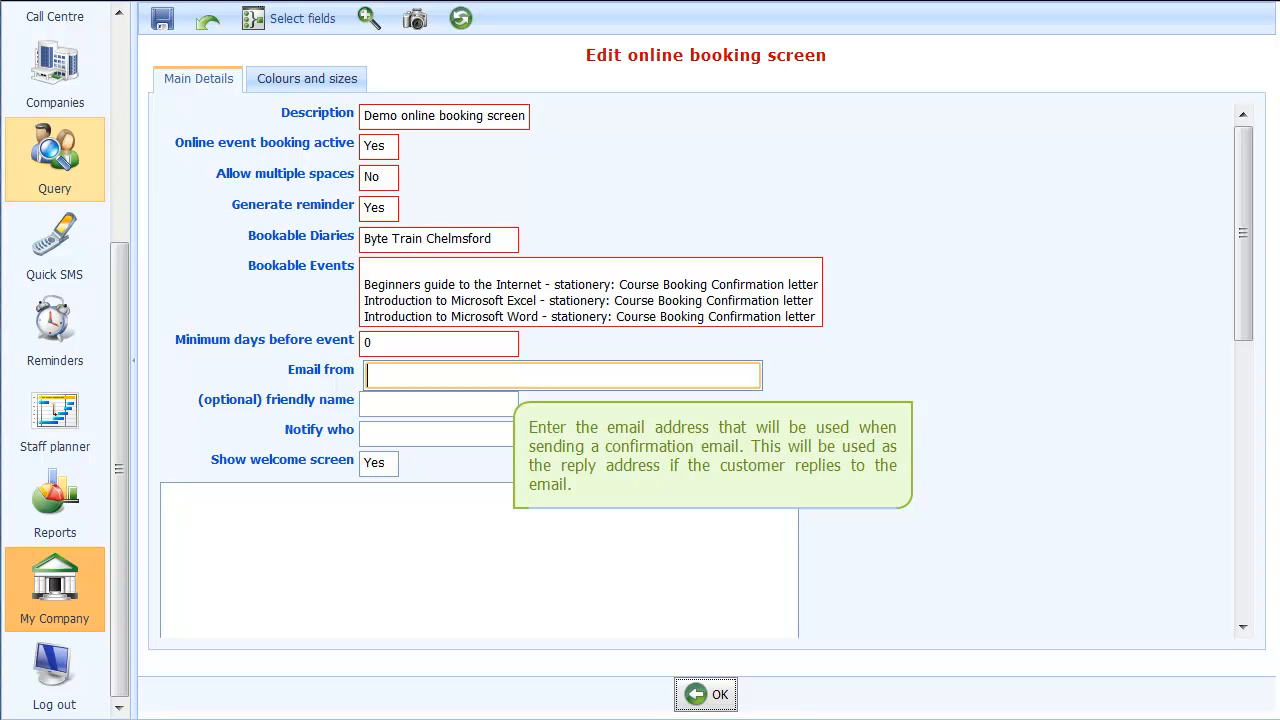
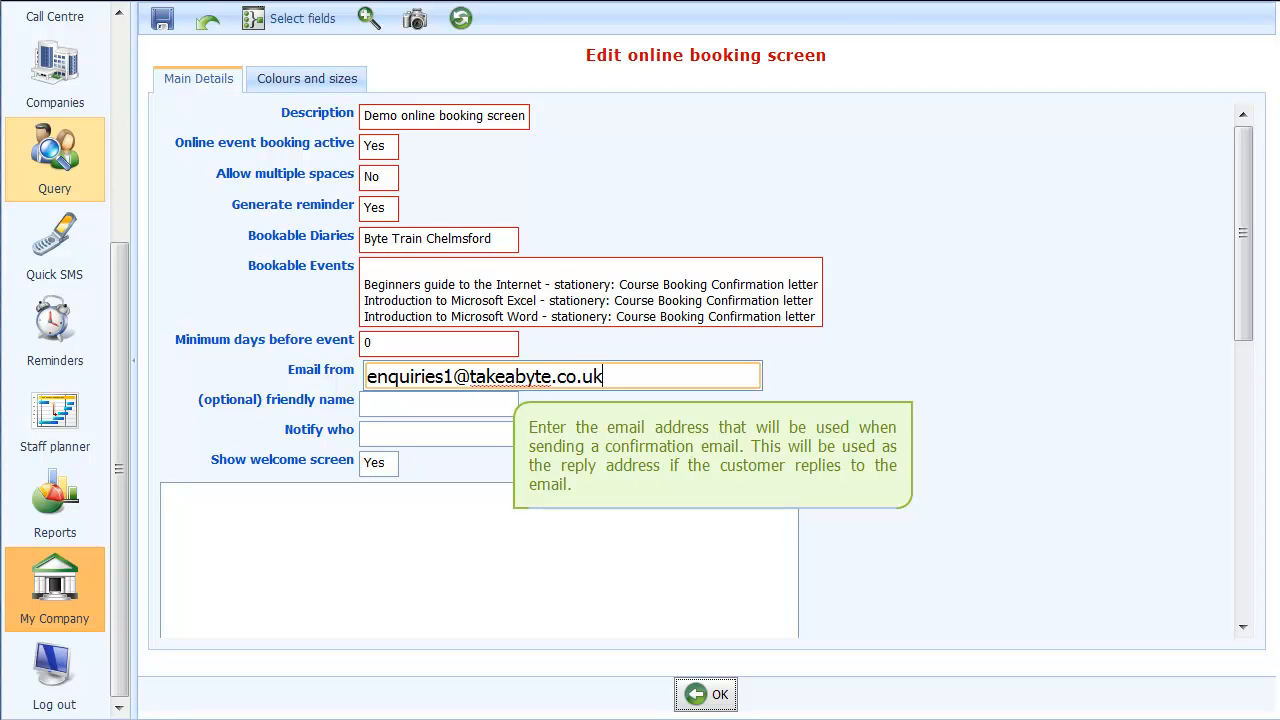
# Set the optional friendly name for the confirmation emails to "Byte Train"
pyautogui.press('Tab')
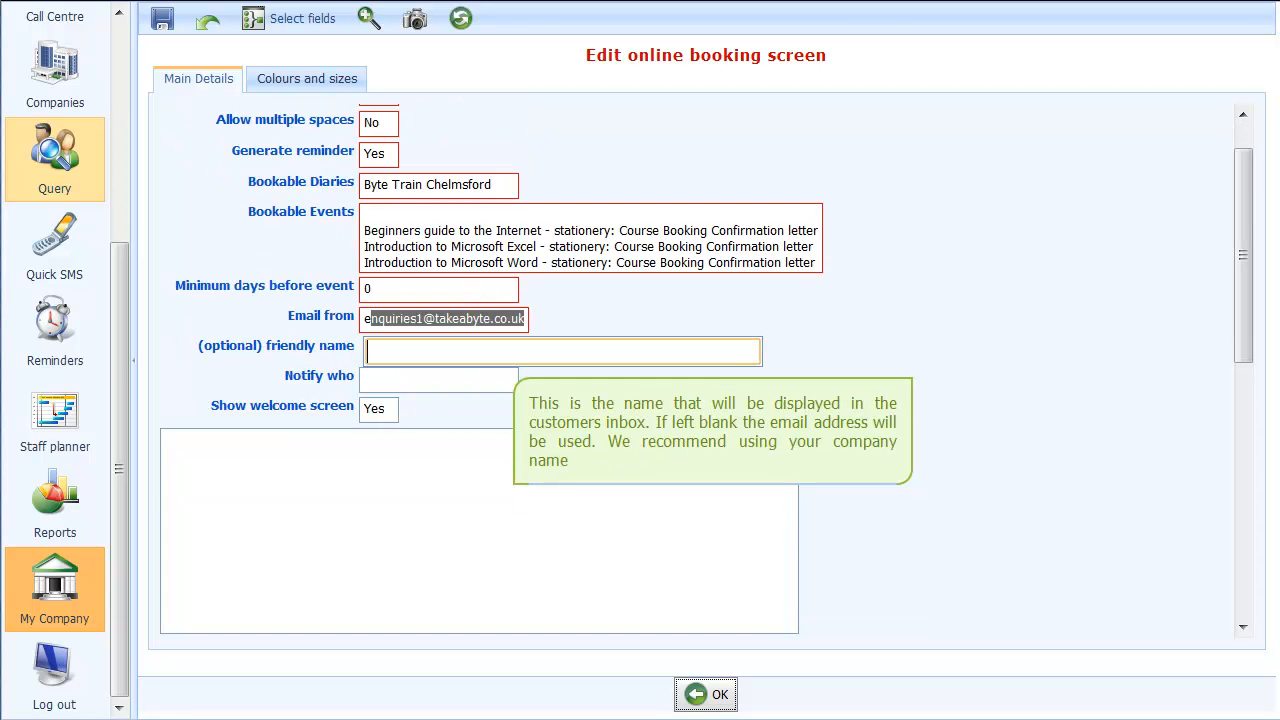
pyautogui.write('Byte Train')
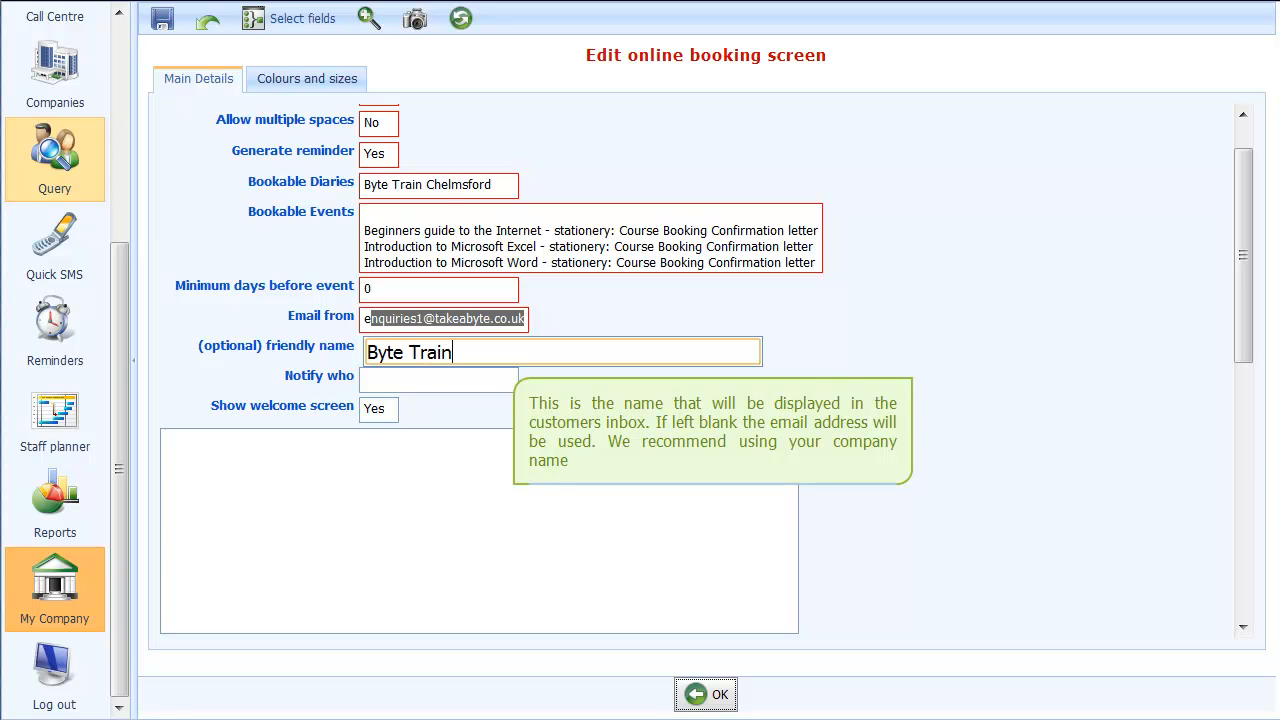
# Add the staff member who has an email address as the recipient notified when a booking is made
pyautogui.press('Tab')
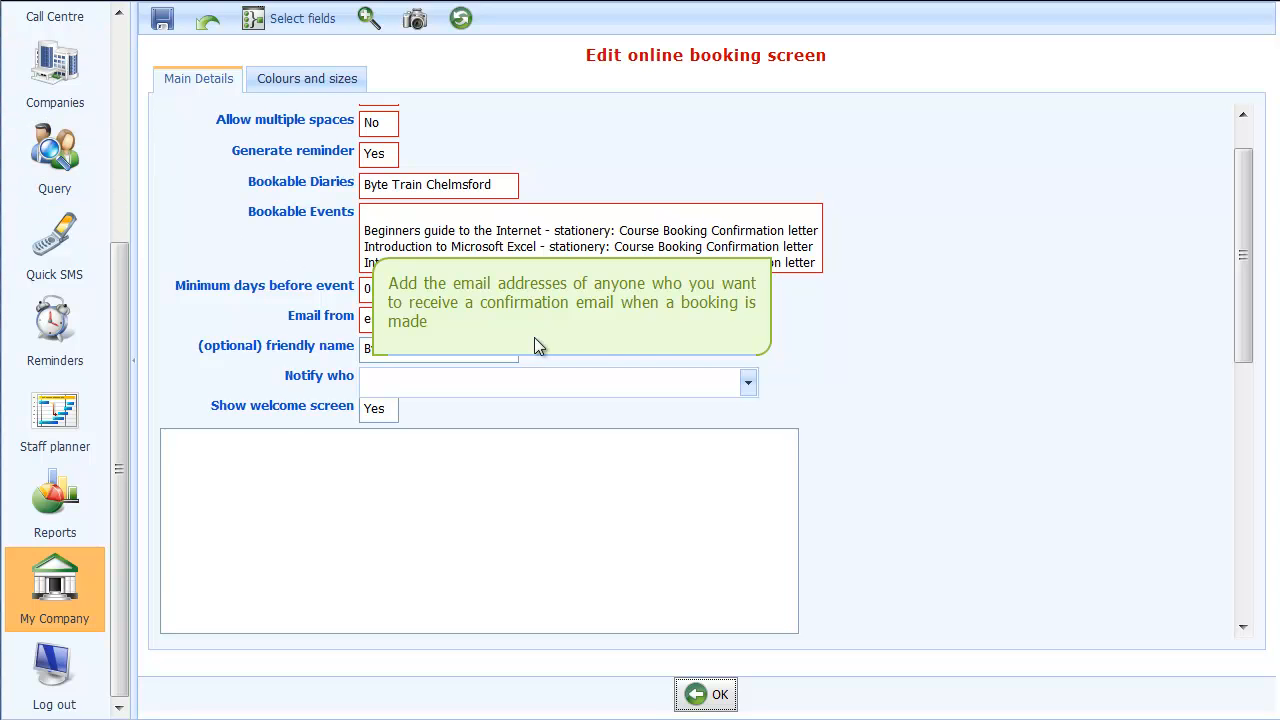
pyautogui.click(748, 384)
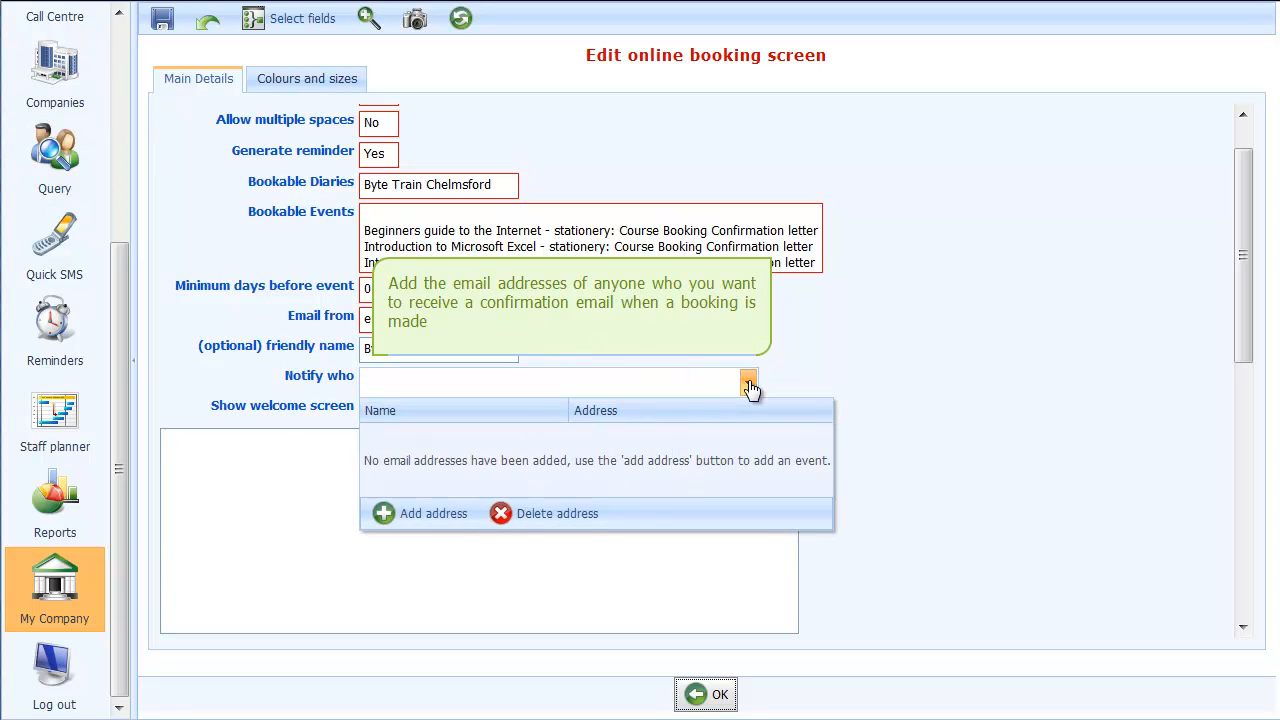
pyautogui.click(418, 522)
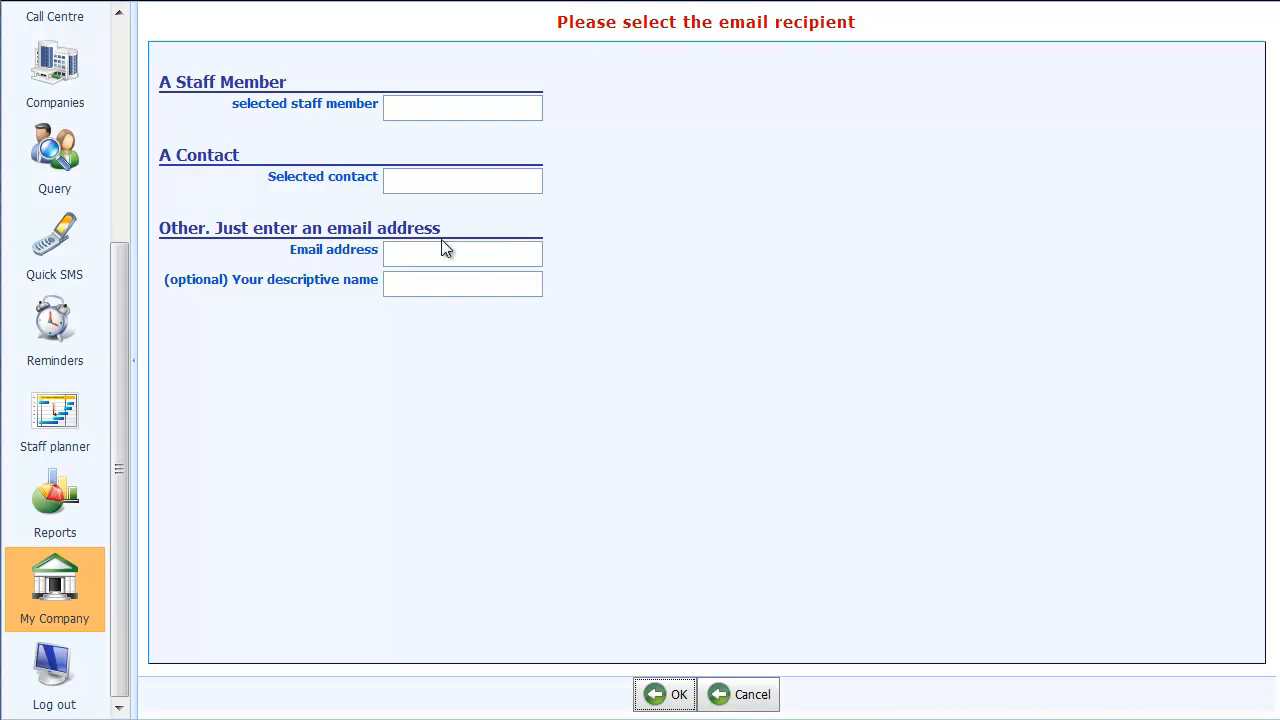
pyautogui.click(523, 111)
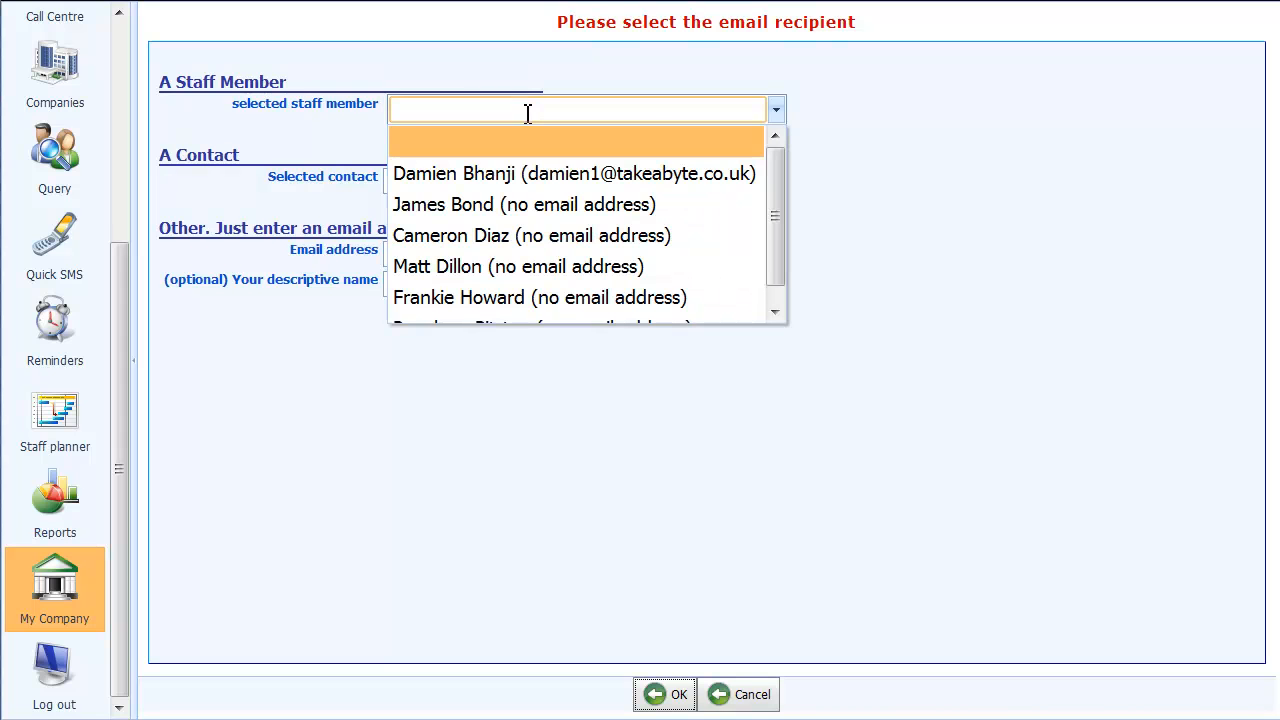
pyautogui.click(520, 175)
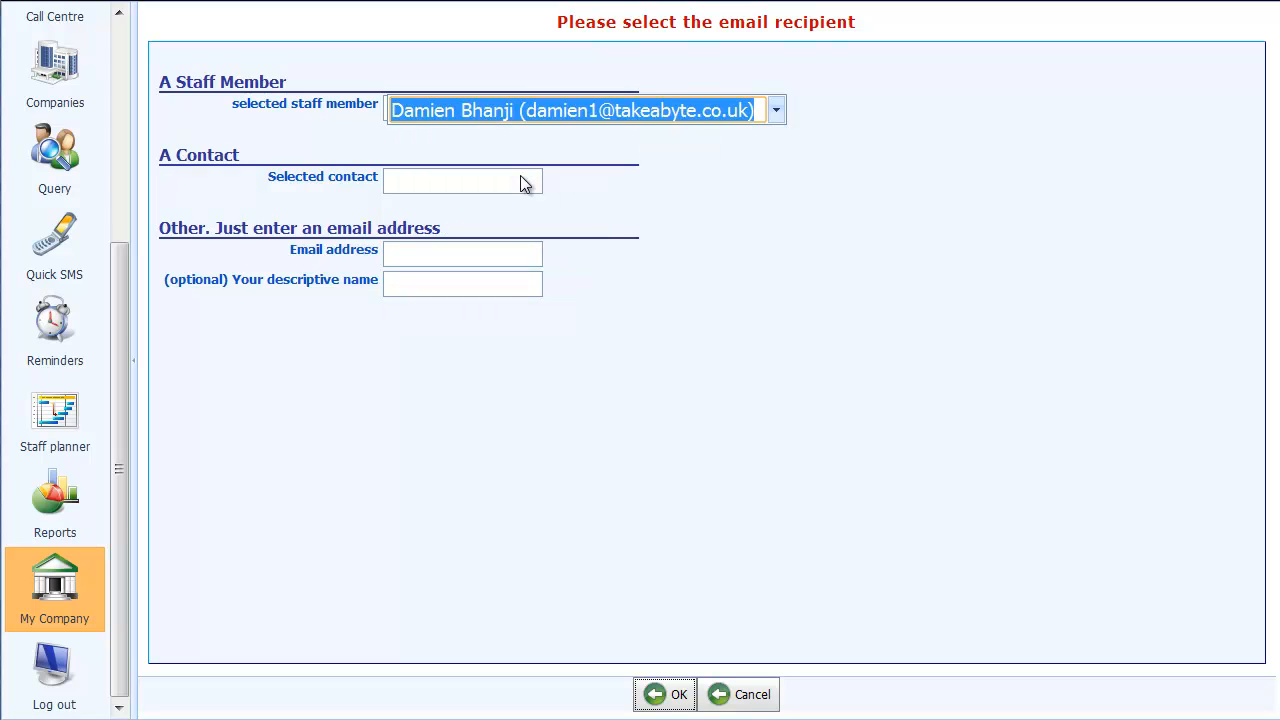
pyautogui.click(650, 695)
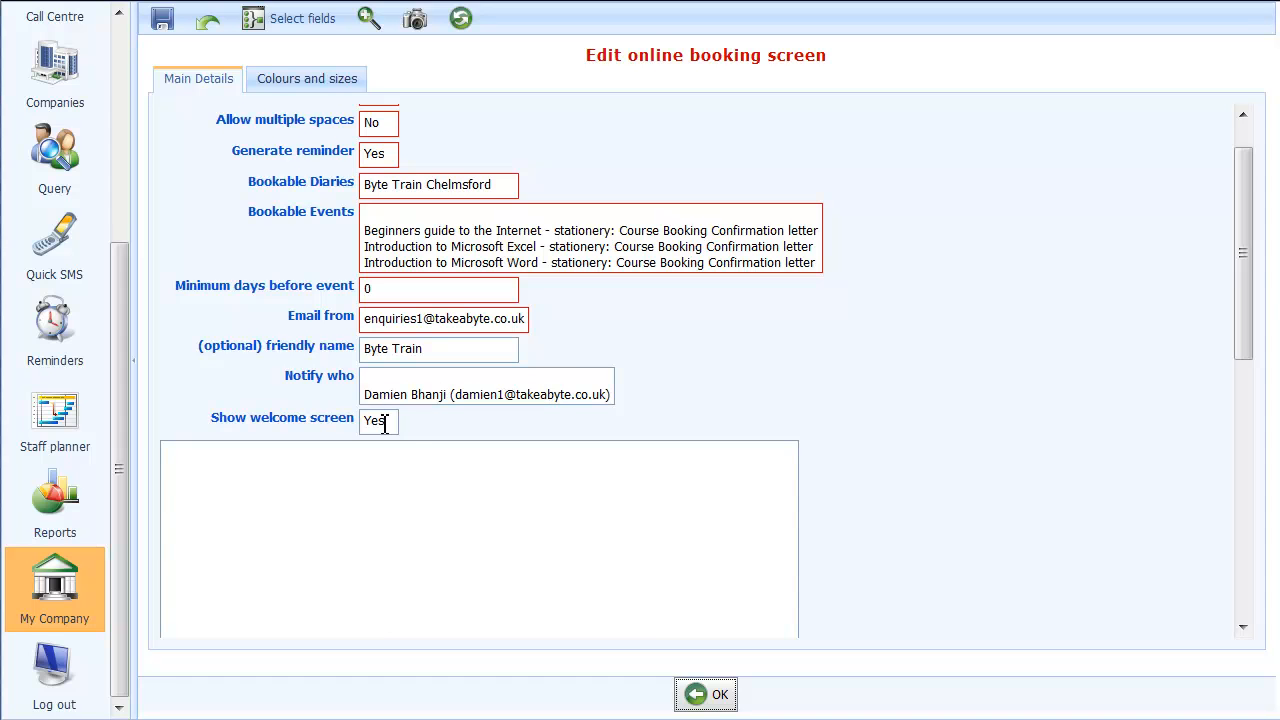
# Open the welcome screen text in the full-size editor and paste the copied Byte Train welcome page with logo and course list
pyautogui.scroll(-1, 417, 442)
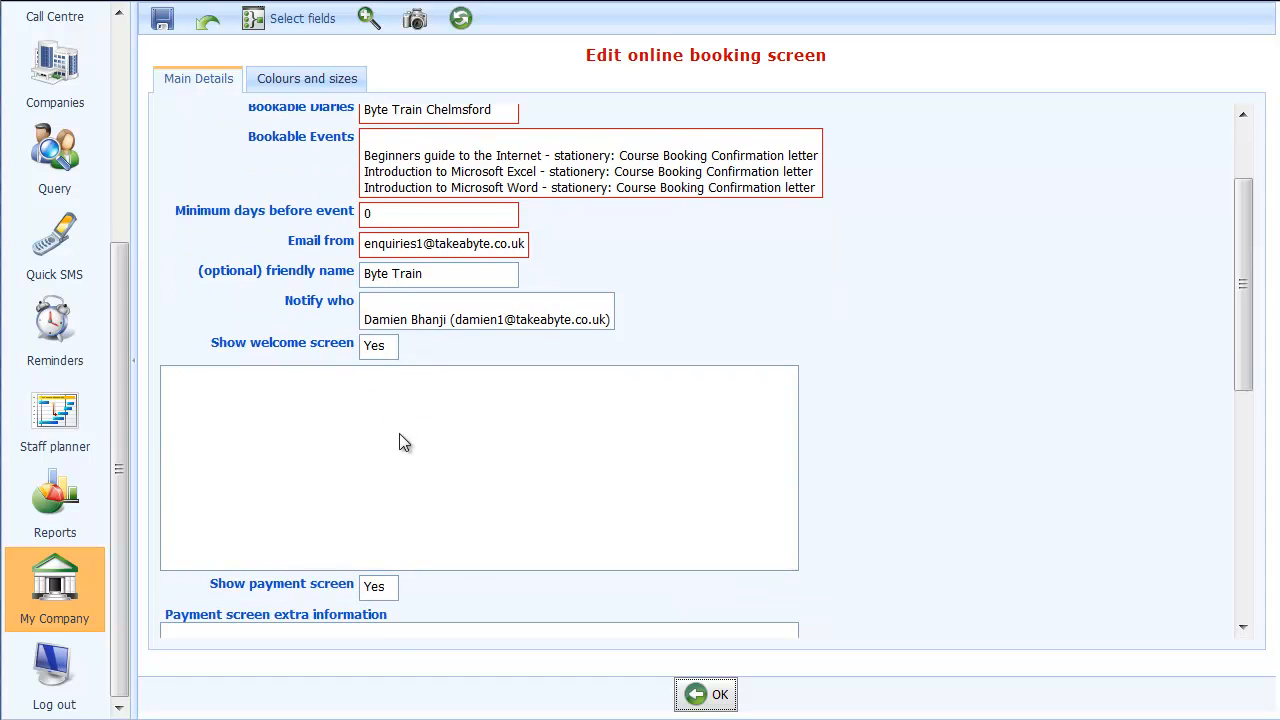
pyautogui.scroll(-1, 403, 437)
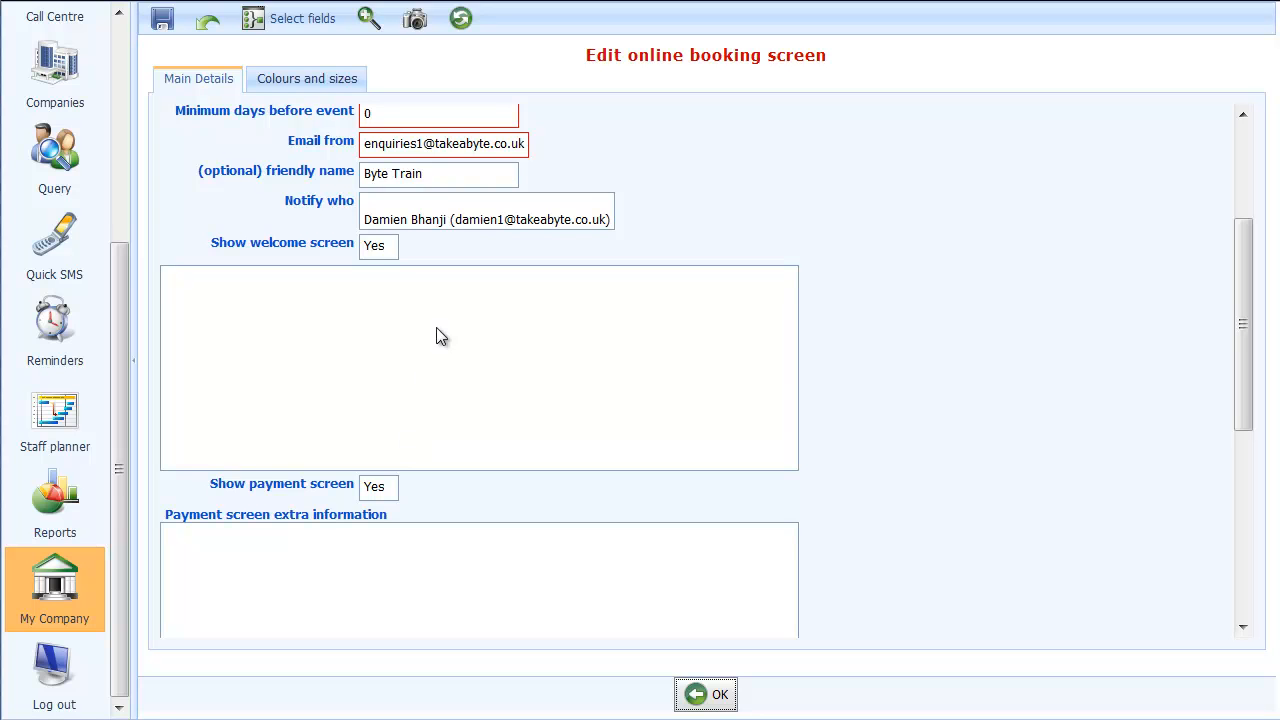
pyautogui.click(489, 311)
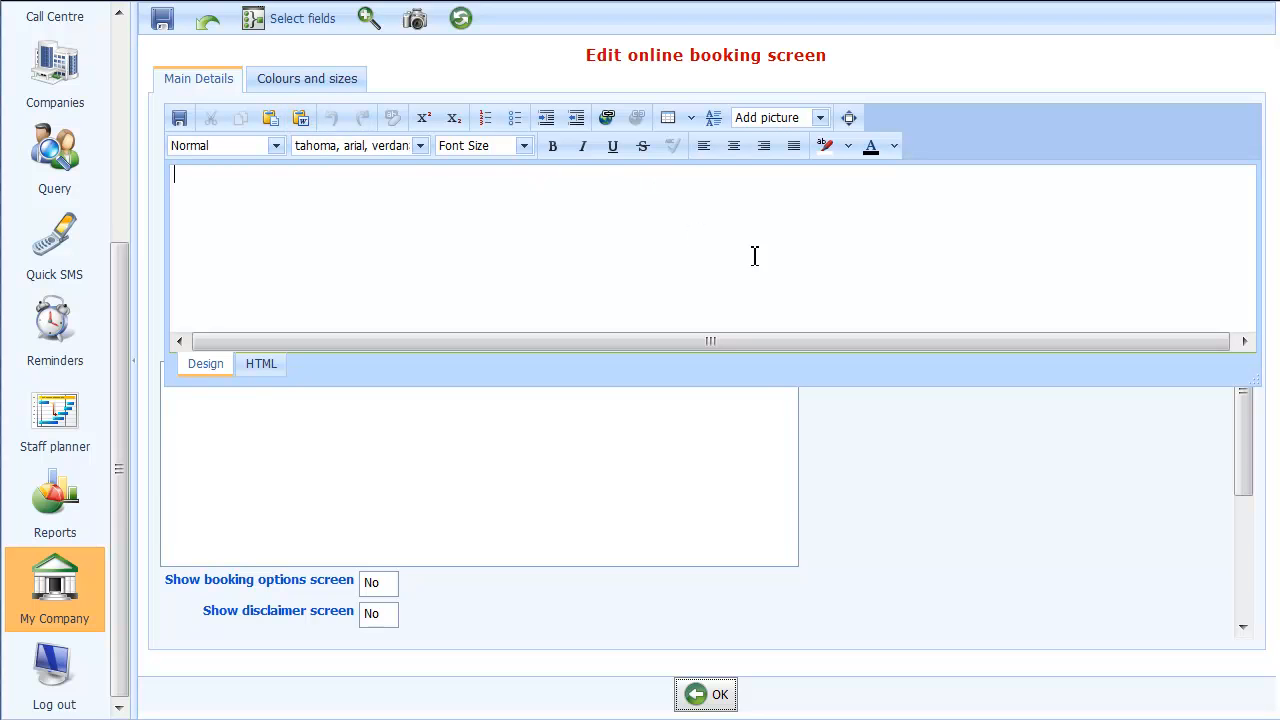
pyautogui.click(848, 118)
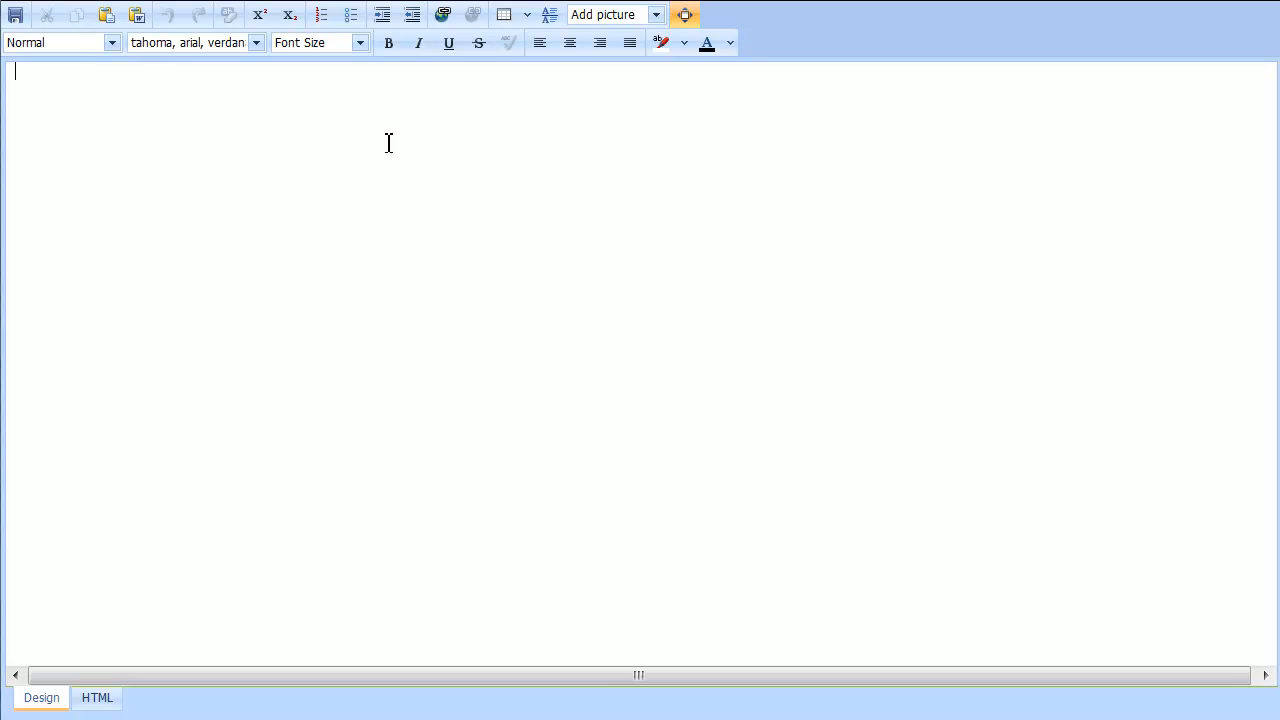
pyautogui.write("Welcome to 'Byte Train' online booking screen.  From here you can book any of the three training courses that we run:  1) Introduction to Microsoft Word 2) Introduction to Microsoft Excel 3)  Beginners guide to the Internet   This online booking screen can be attached to your own website and set up in the colours and style to match. All this text can be changed to suit your own requirments.")
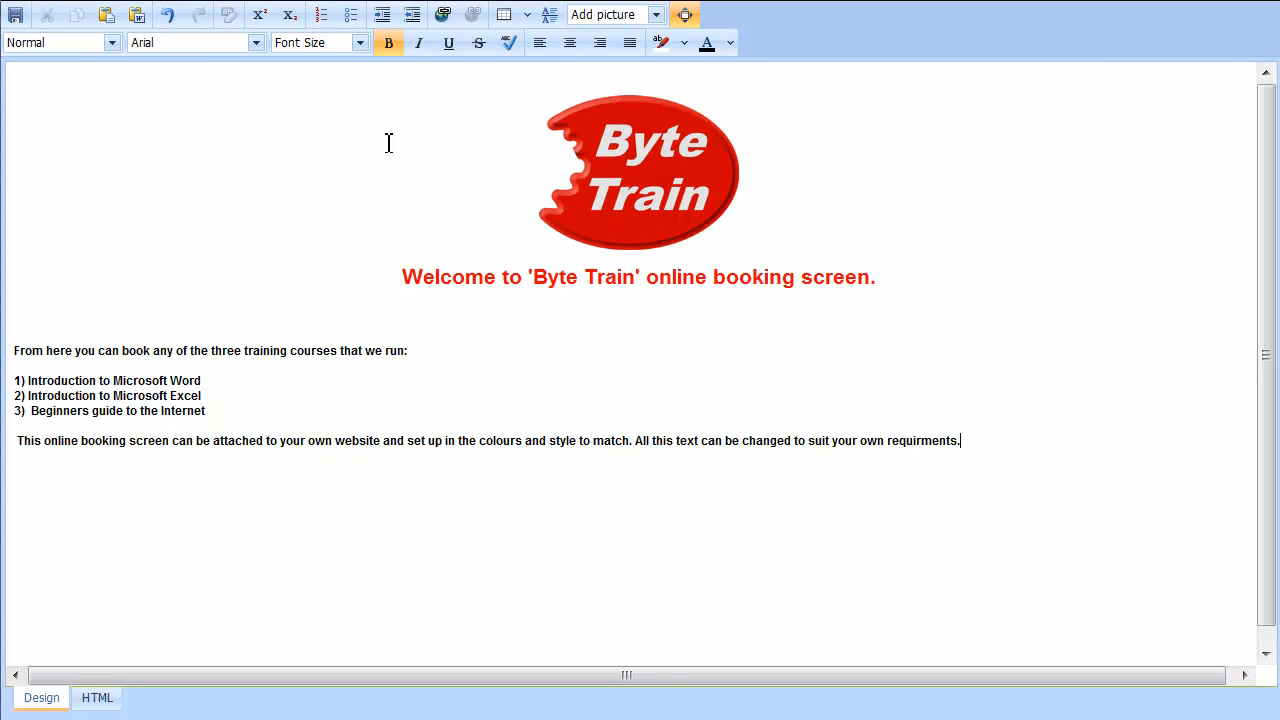
# Replace the full stop at the end of the red welcome heading with "!!"
pyautogui.click(383, 350)
pyautogui.click(880, 283)
pyautogui.press('BackSpace')
pyautogui.write('!!')
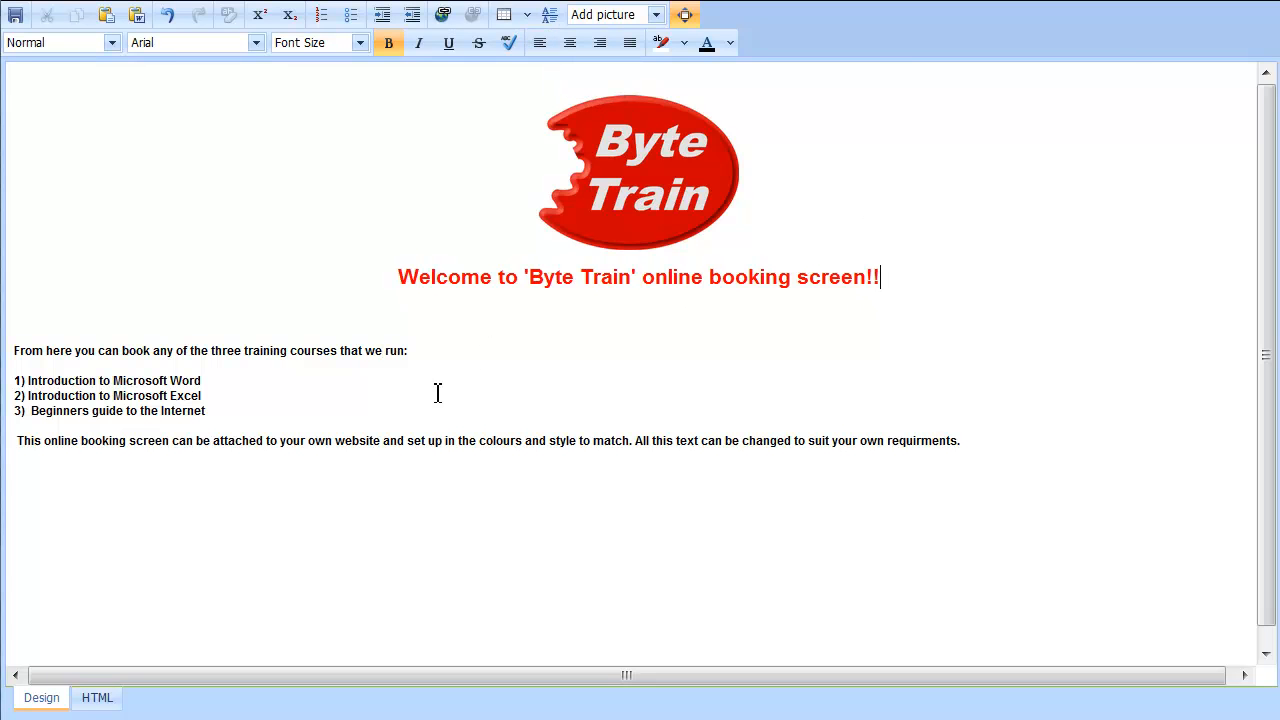
# Colour the line "From here you can book any of the three training courses that we run:" bright green
pyautogui.moveTo(426, 354); pyautogui.dragTo(18, 358)
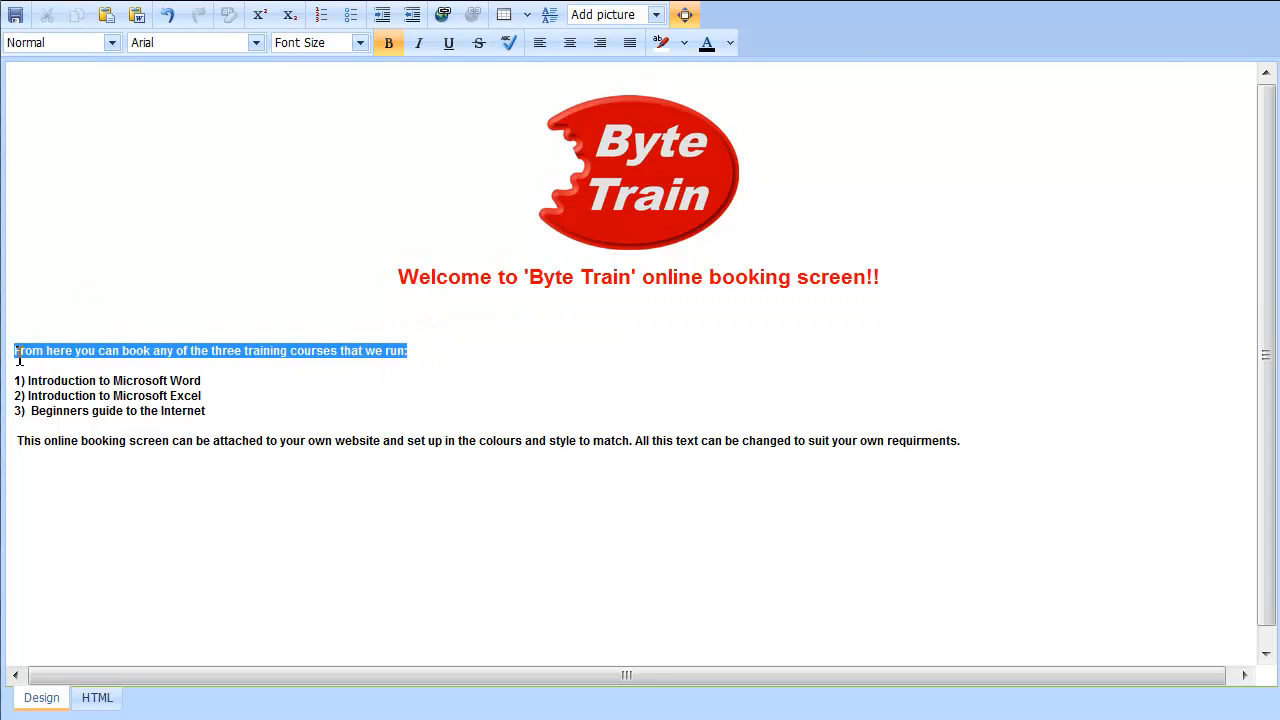
pyautogui.click(730, 44)
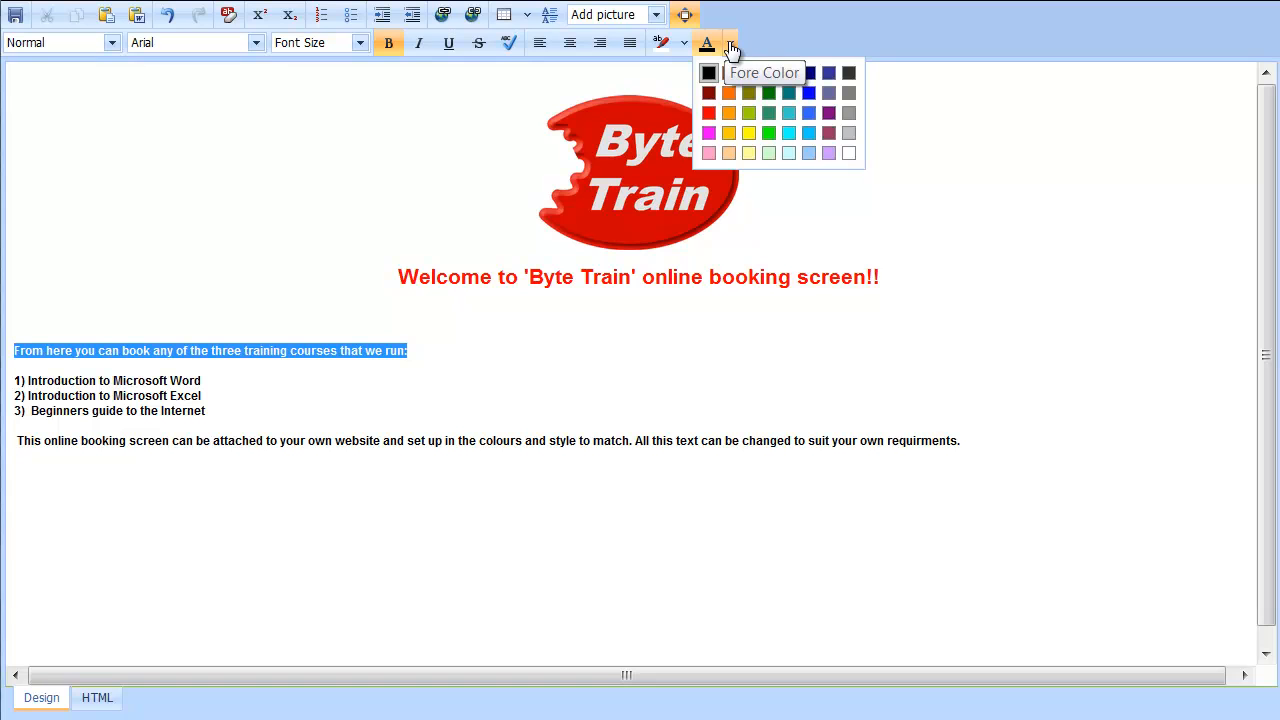
pyautogui.click(770, 134)
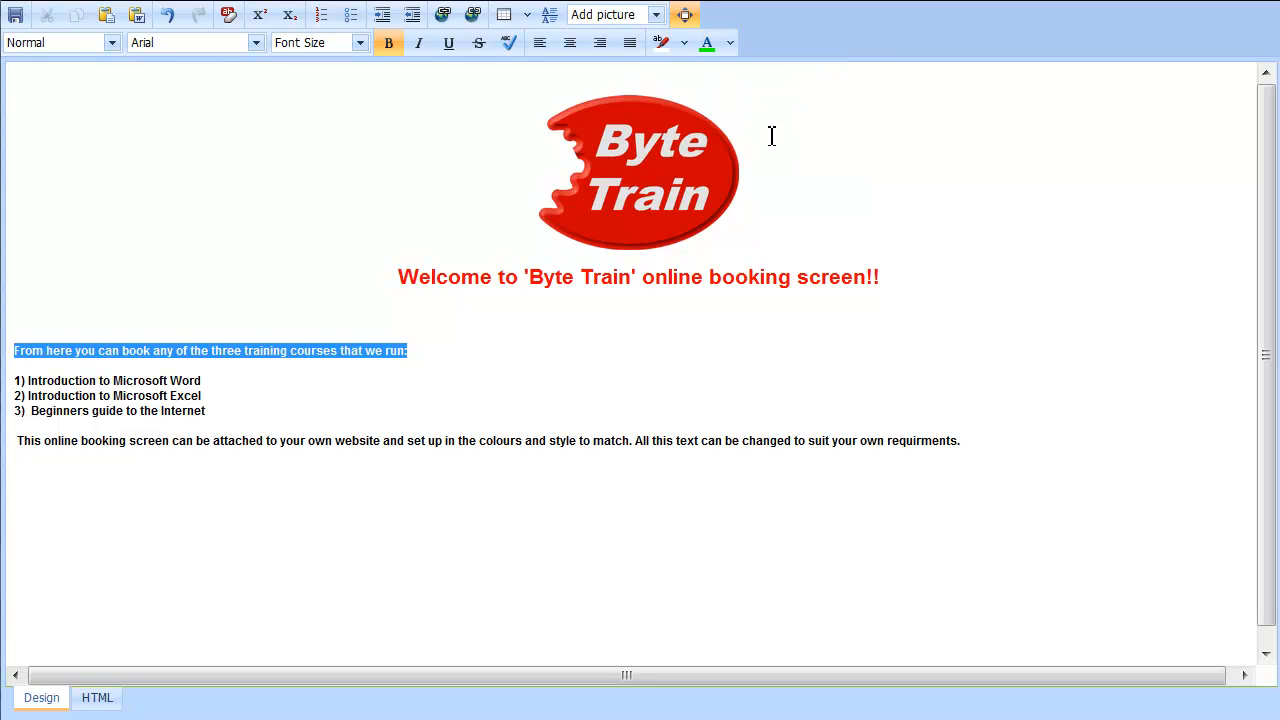
pyautogui.click(162, 399)
pyautogui.click(386, 431)
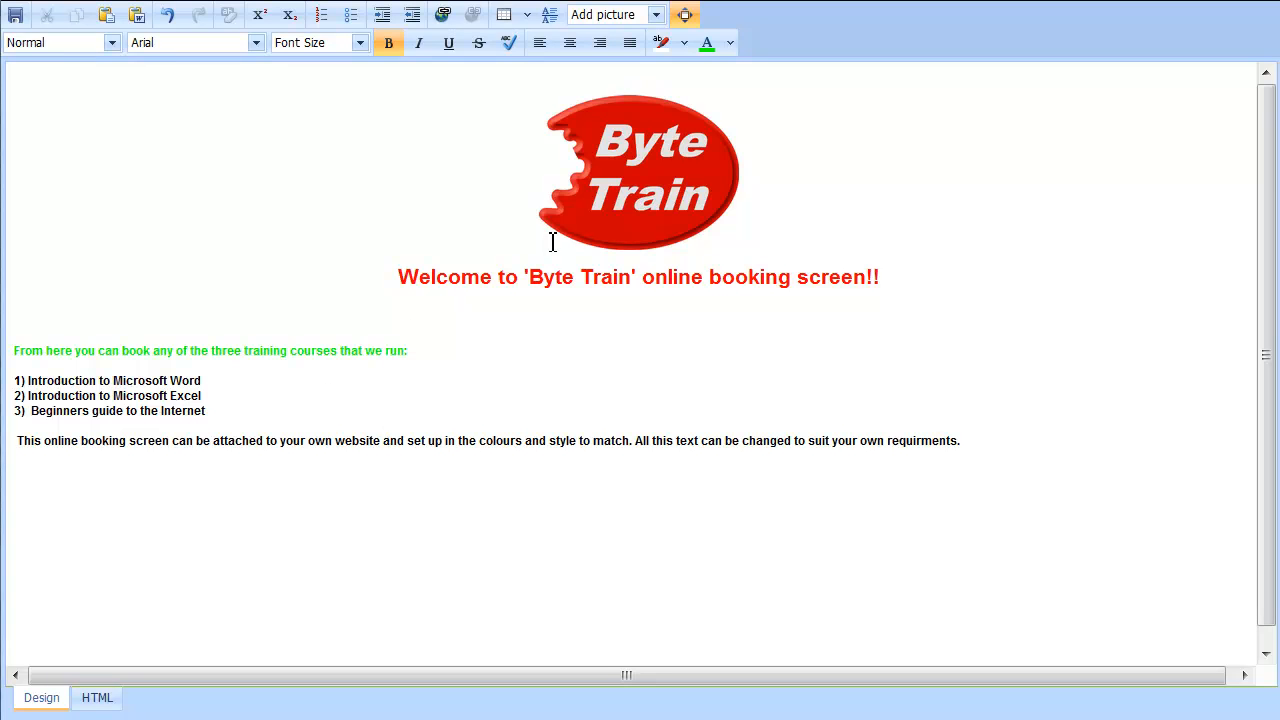
# Look at the welcome text's HTML source, return to the design view at normal size and save the text
pyautogui.click(97, 698)
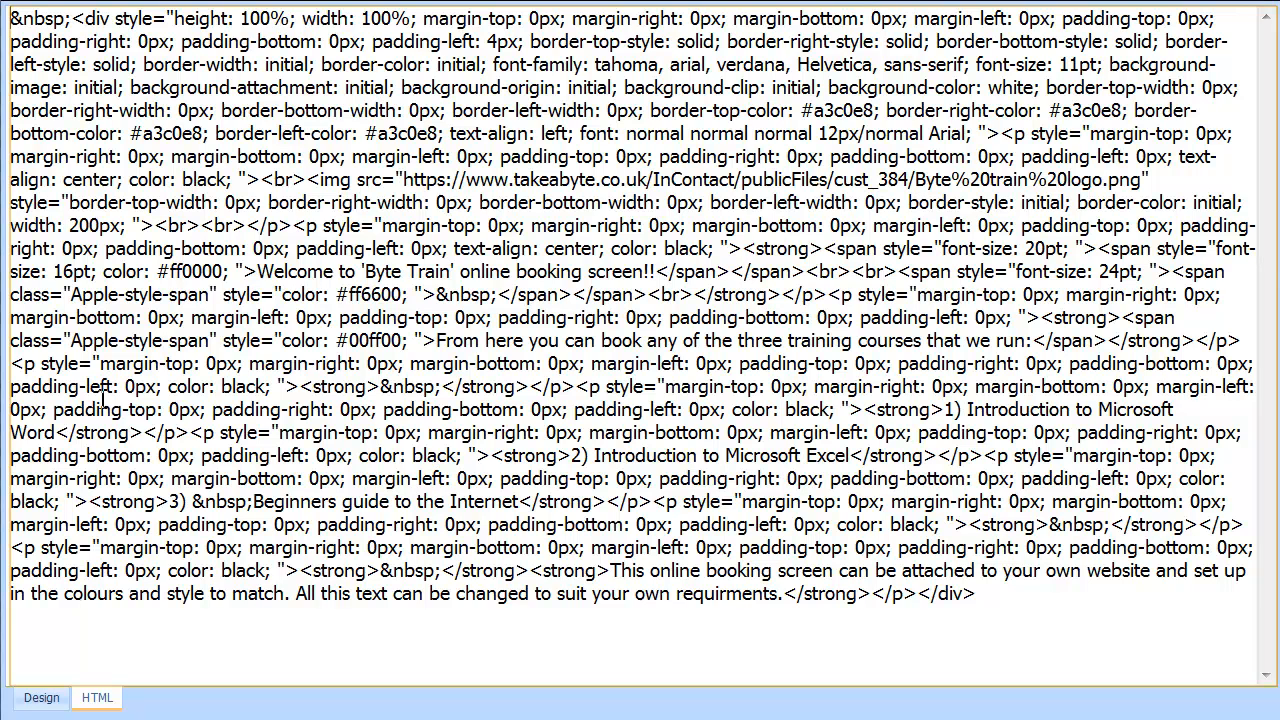
pyautogui.click(40, 697)
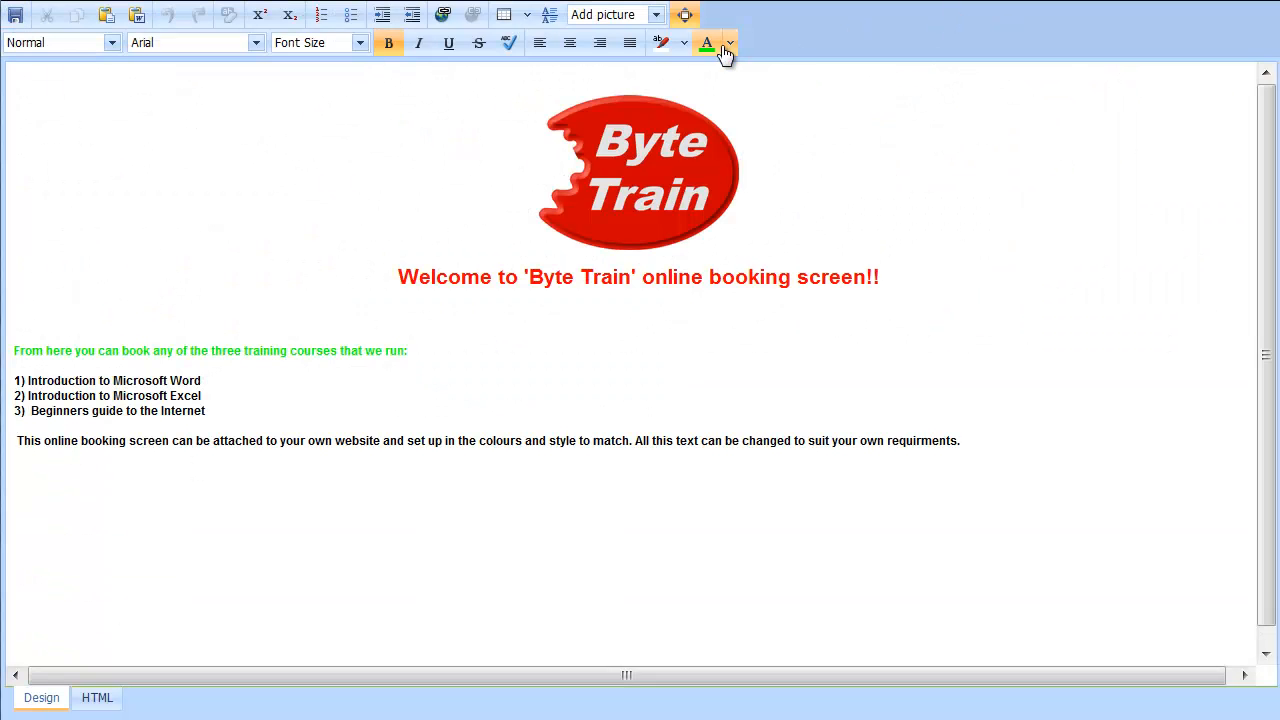
pyautogui.click(685, 15)
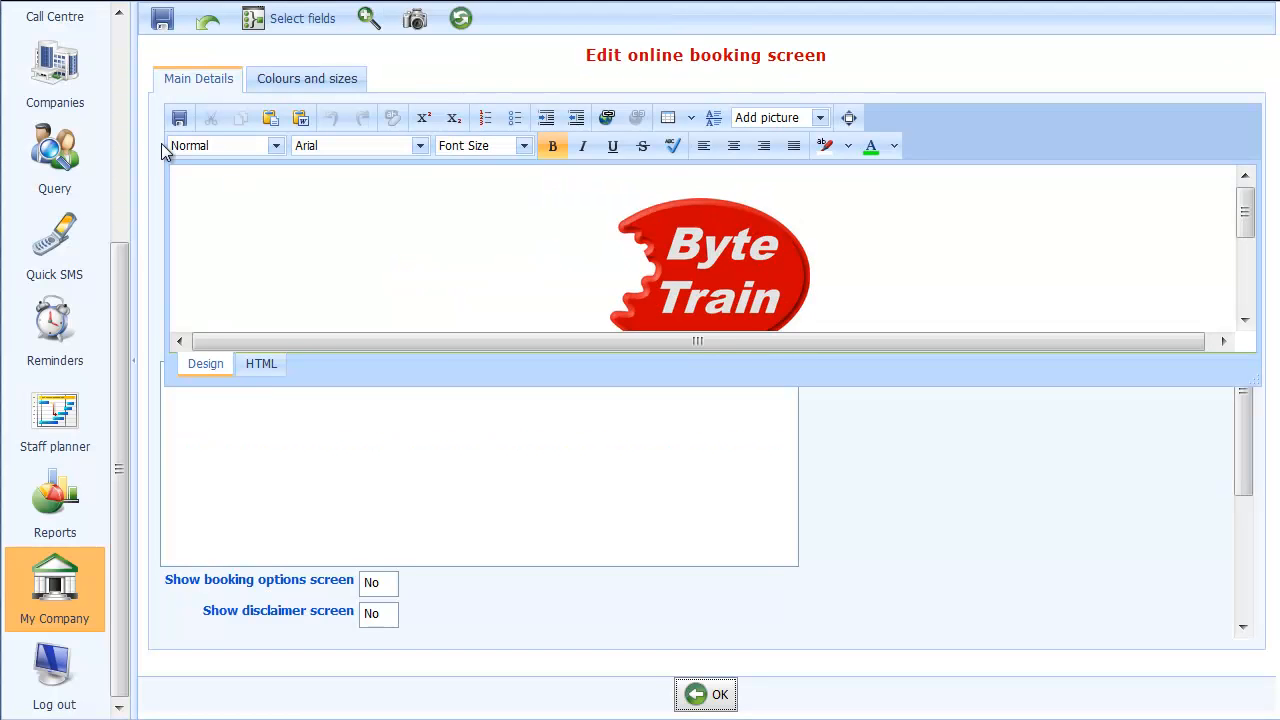
pyautogui.click(178, 119)
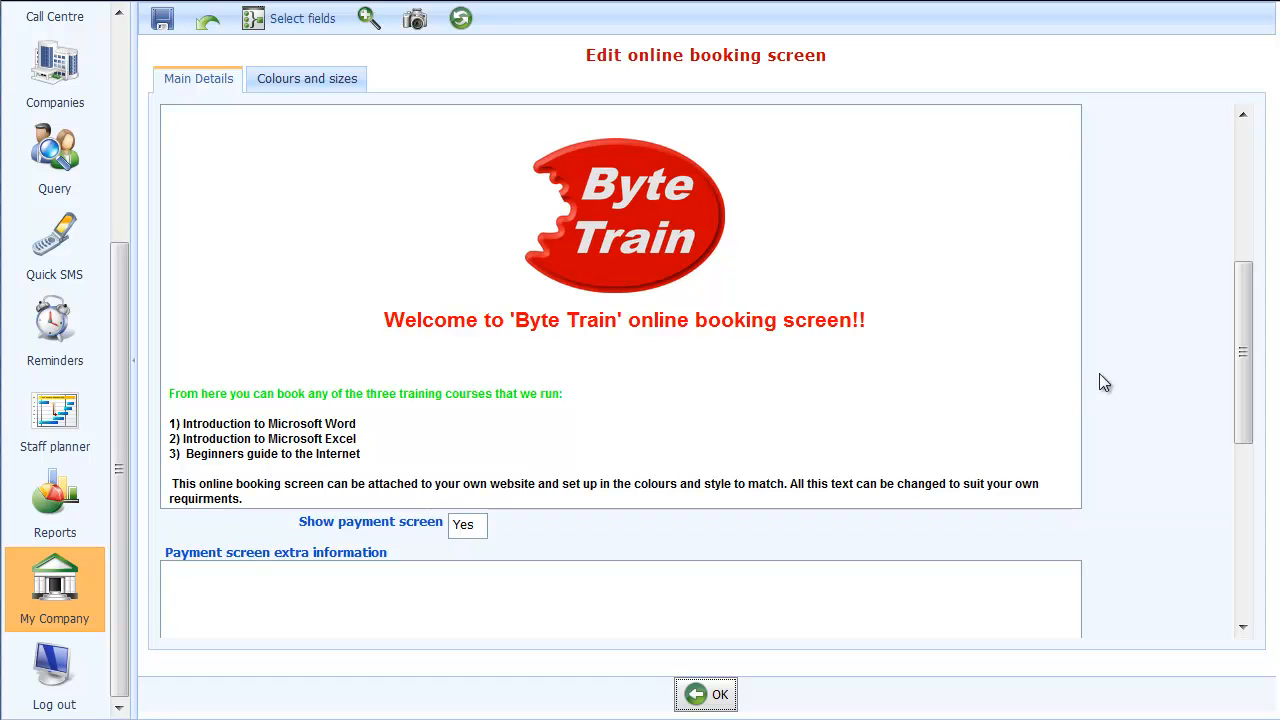
# Set Show booking options screen to Yes, leaving the payment screen settings as they are
pyautogui.moveTo(1250, 370); pyautogui.dragTo(1251, 448)
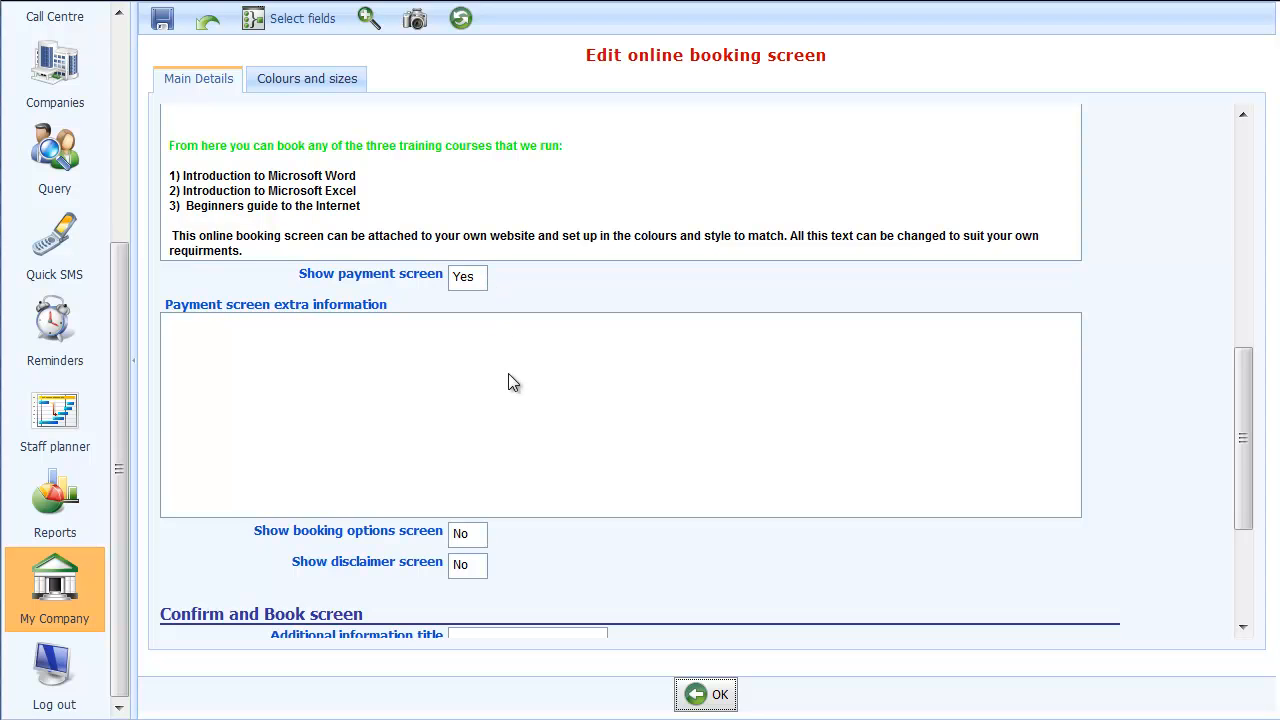
pyautogui.scroll(-1, 510, 380)
pyautogui.scroll(-2, 510, 380)
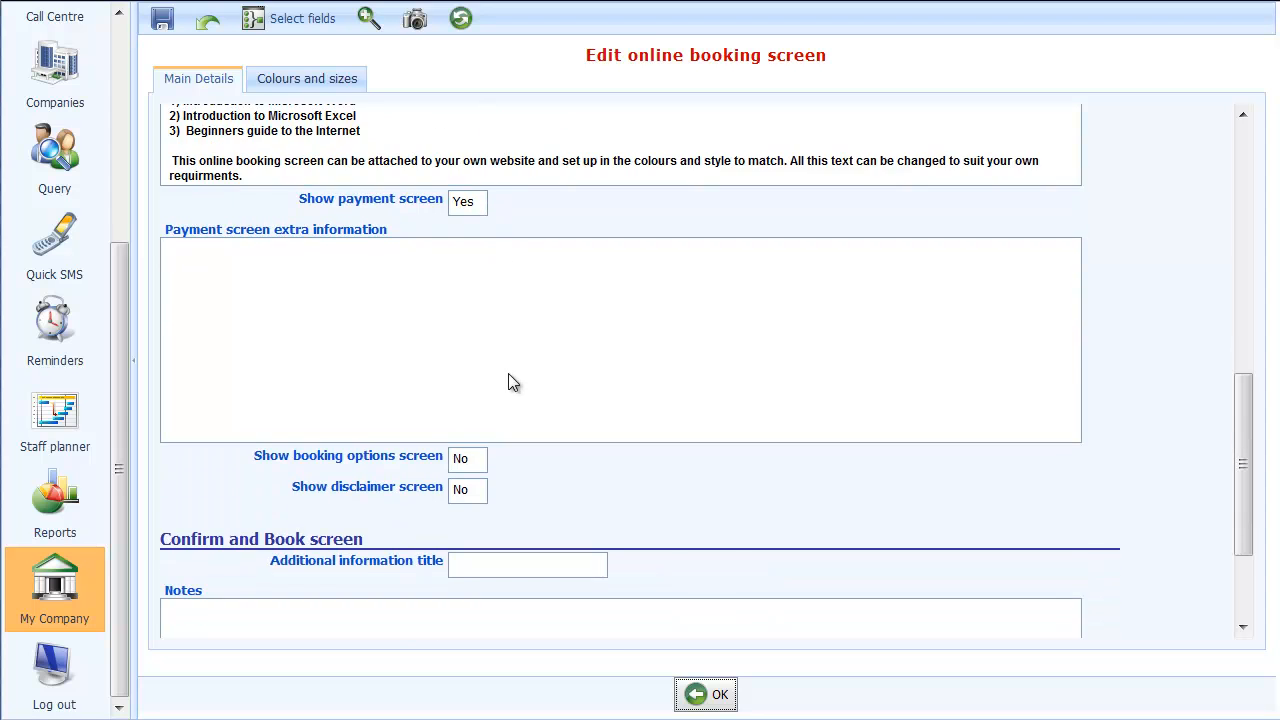
pyautogui.scroll(-3, 393, 359)
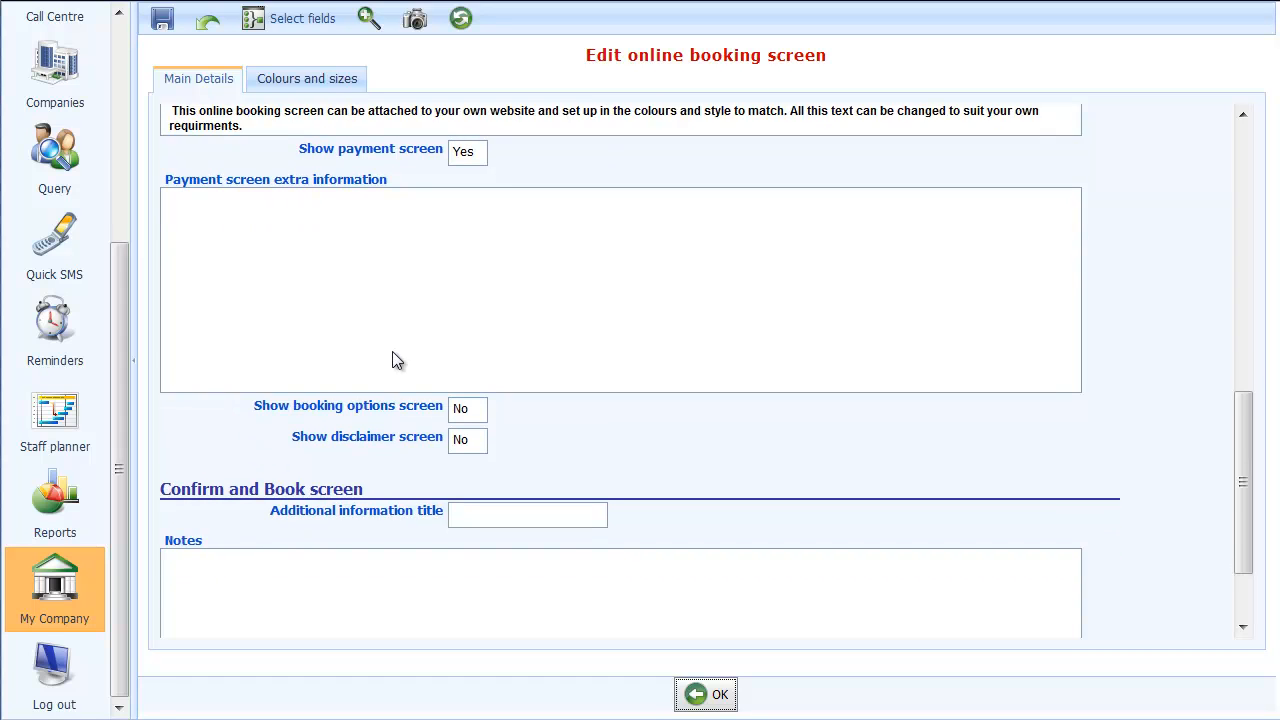
pyautogui.scroll(-4, 393, 358)
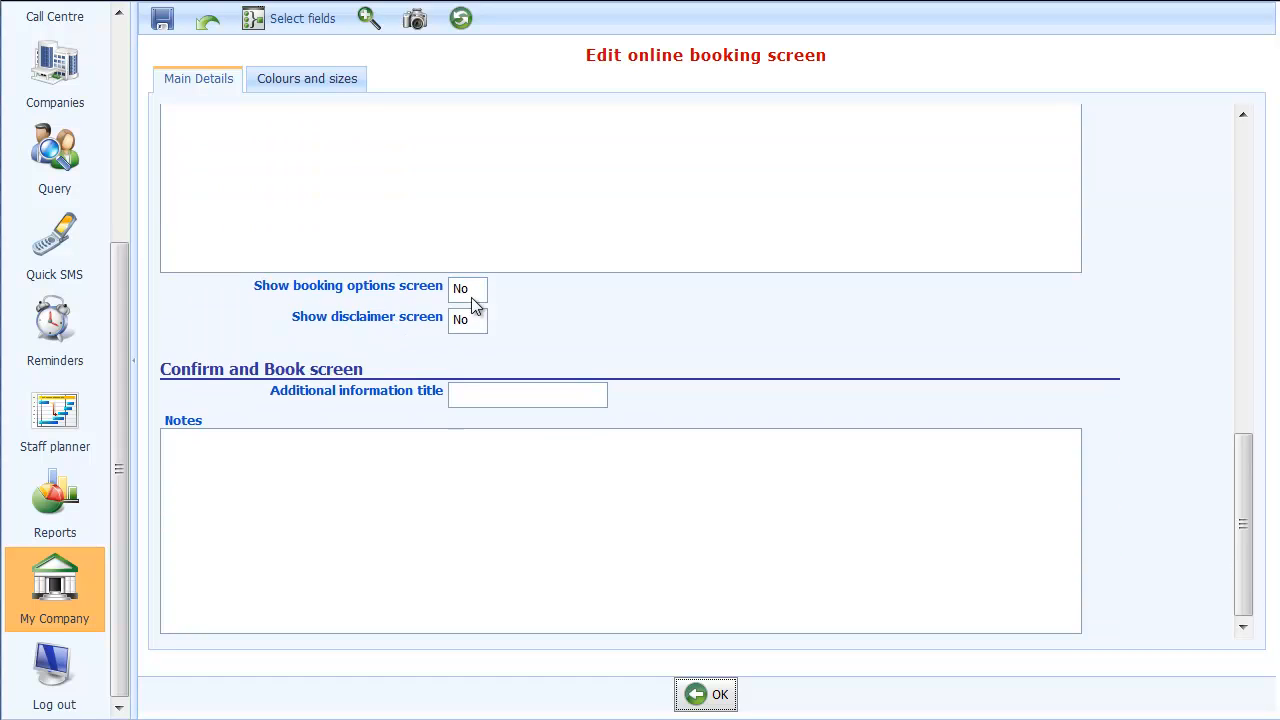
pyautogui.click(480, 292)
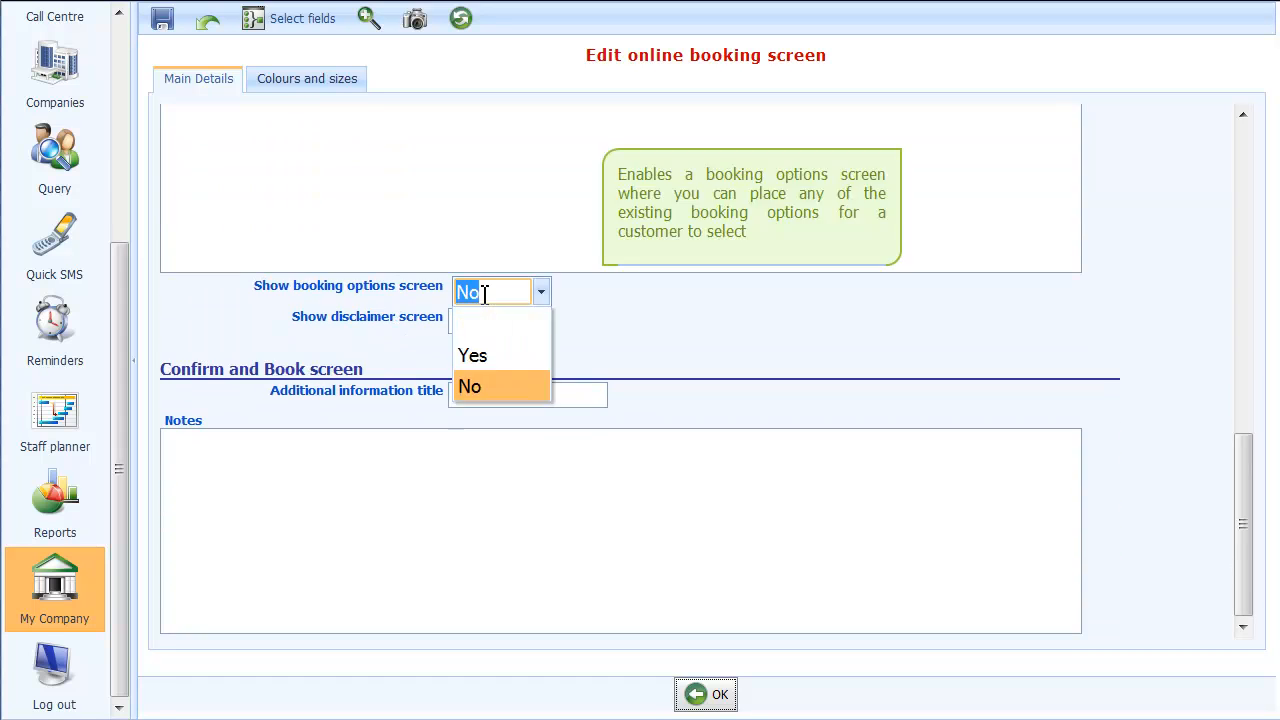
pyautogui.click(481, 357)
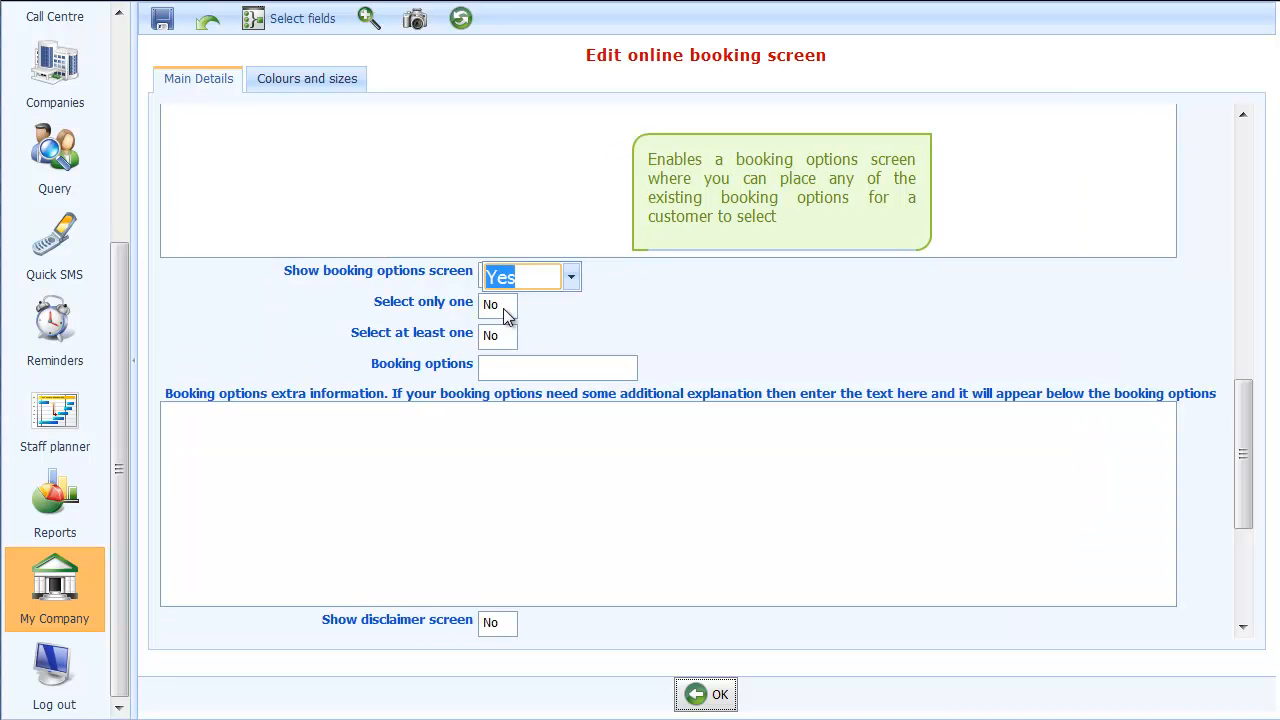
# Select Car parking pass, Lunch and Vegetarian Lunch as the booking options offered to customers
pyautogui.click(589, 370)
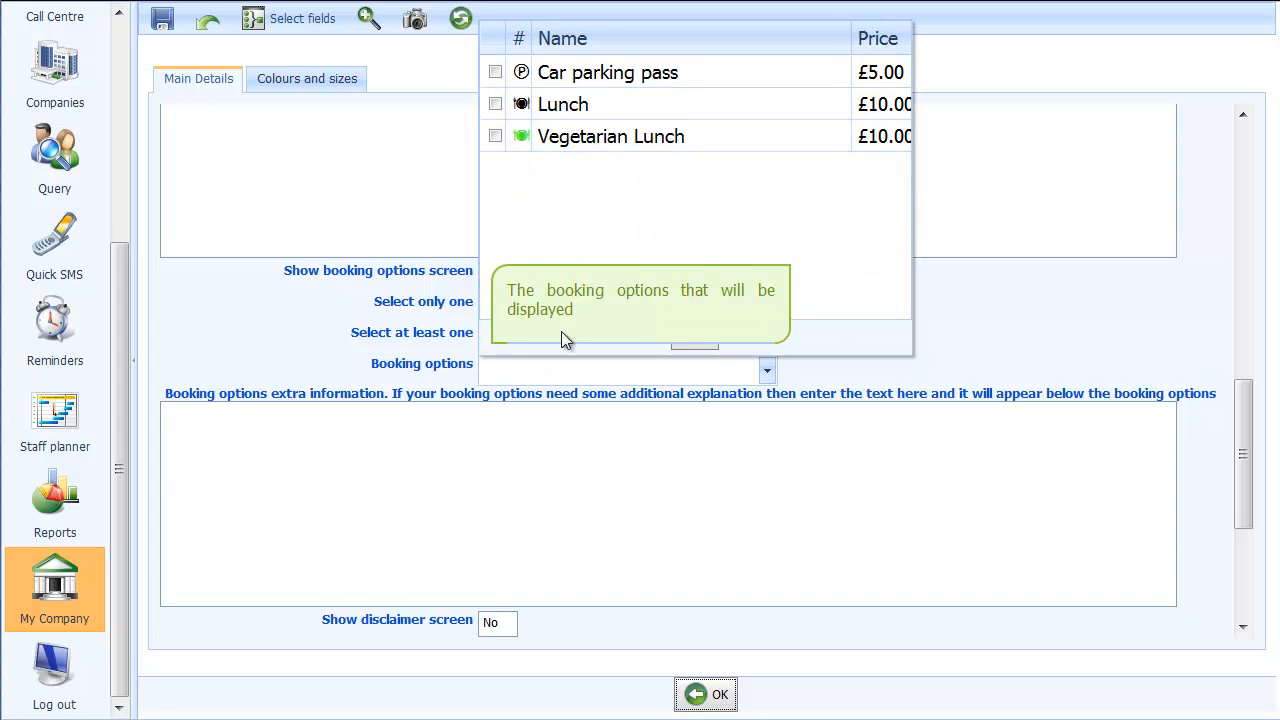
pyautogui.click(495, 73)
pyautogui.click(495, 105)
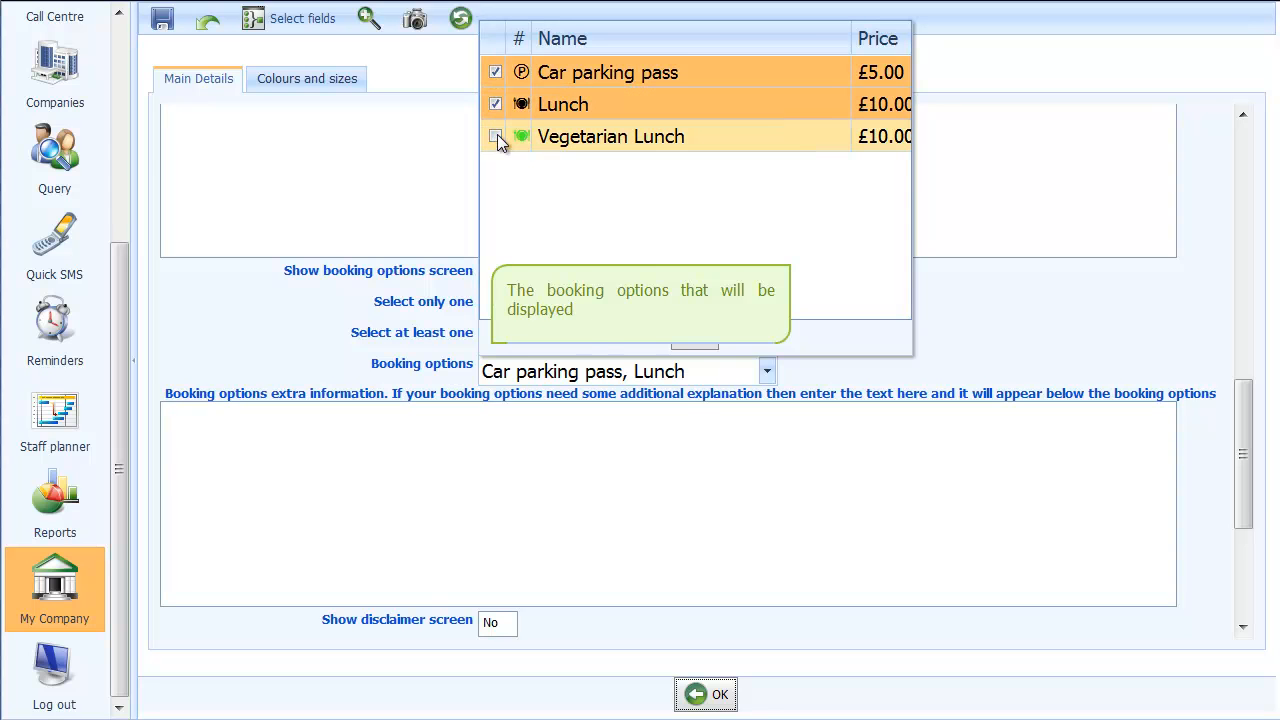
pyautogui.click(495, 137)
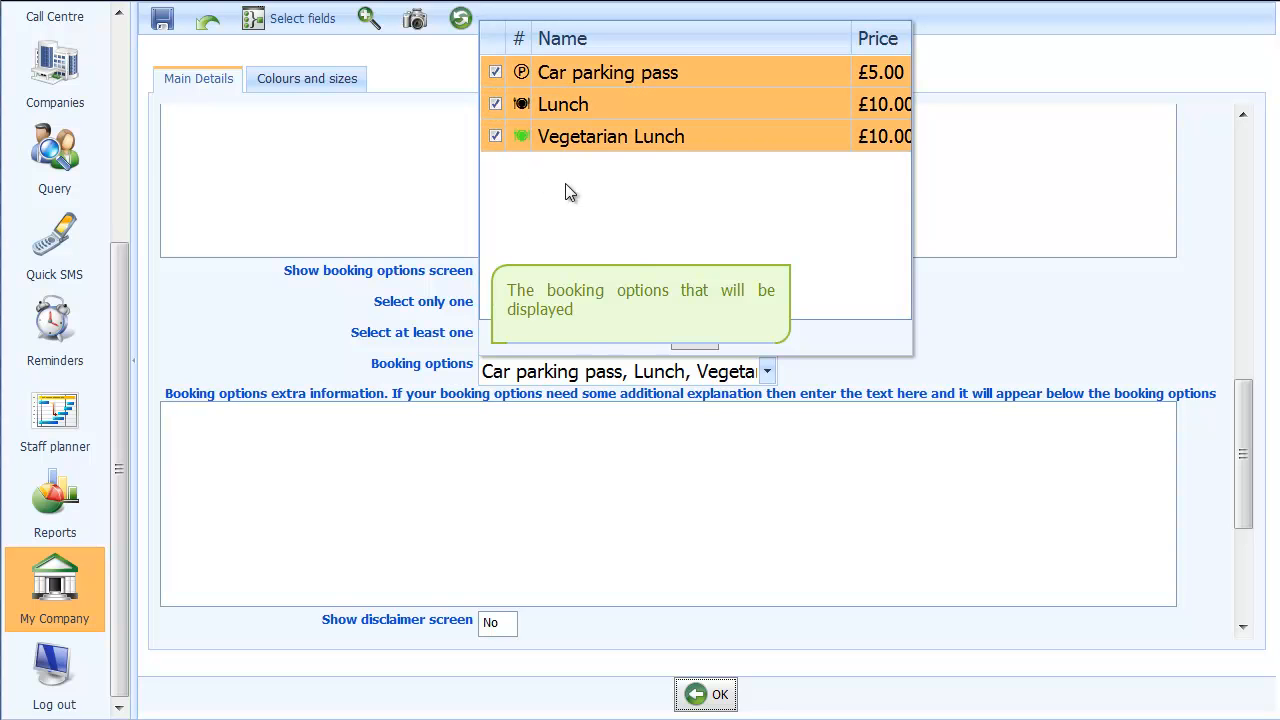
# Confirm the chosen booking options and look over the remaining booking screen settings, leaving the disclaimer and Confirm and Book fields as they are
pyautogui.click(688, 347)
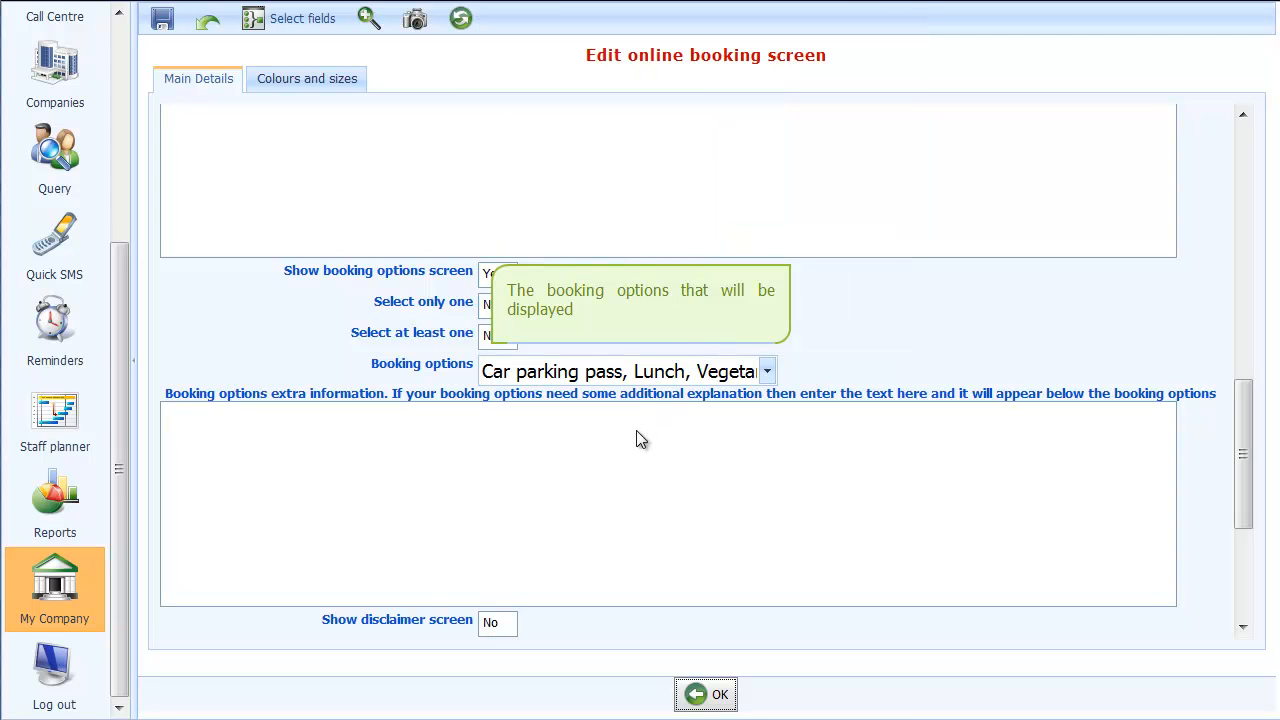
pyautogui.scroll(-1, 636, 424)
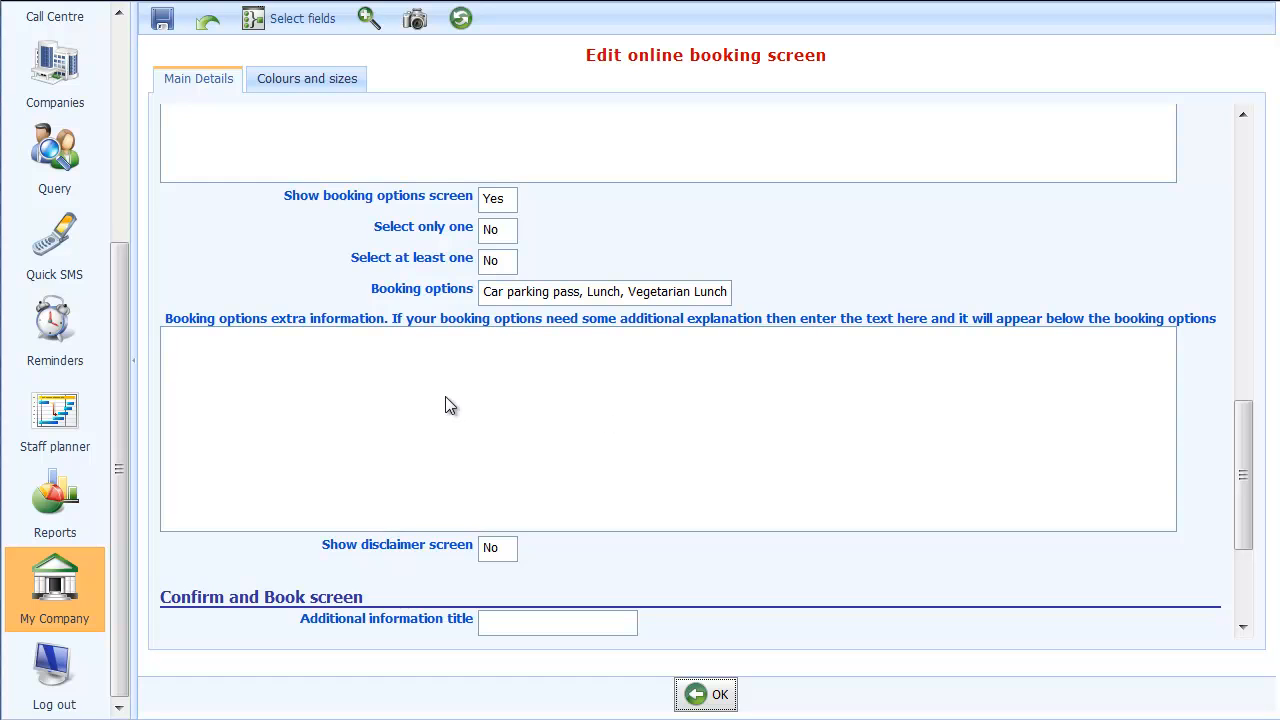
pyautogui.scroll(-1, 450, 405)
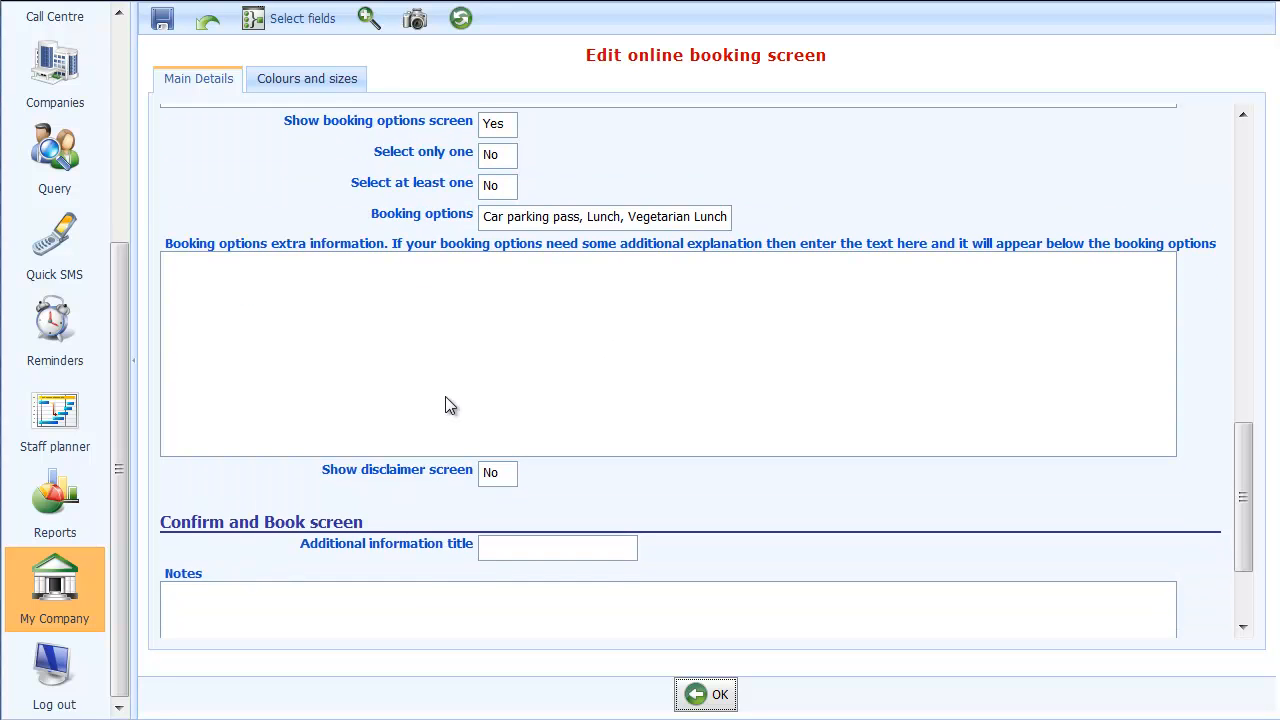
pyautogui.scroll(-2, 446, 400)
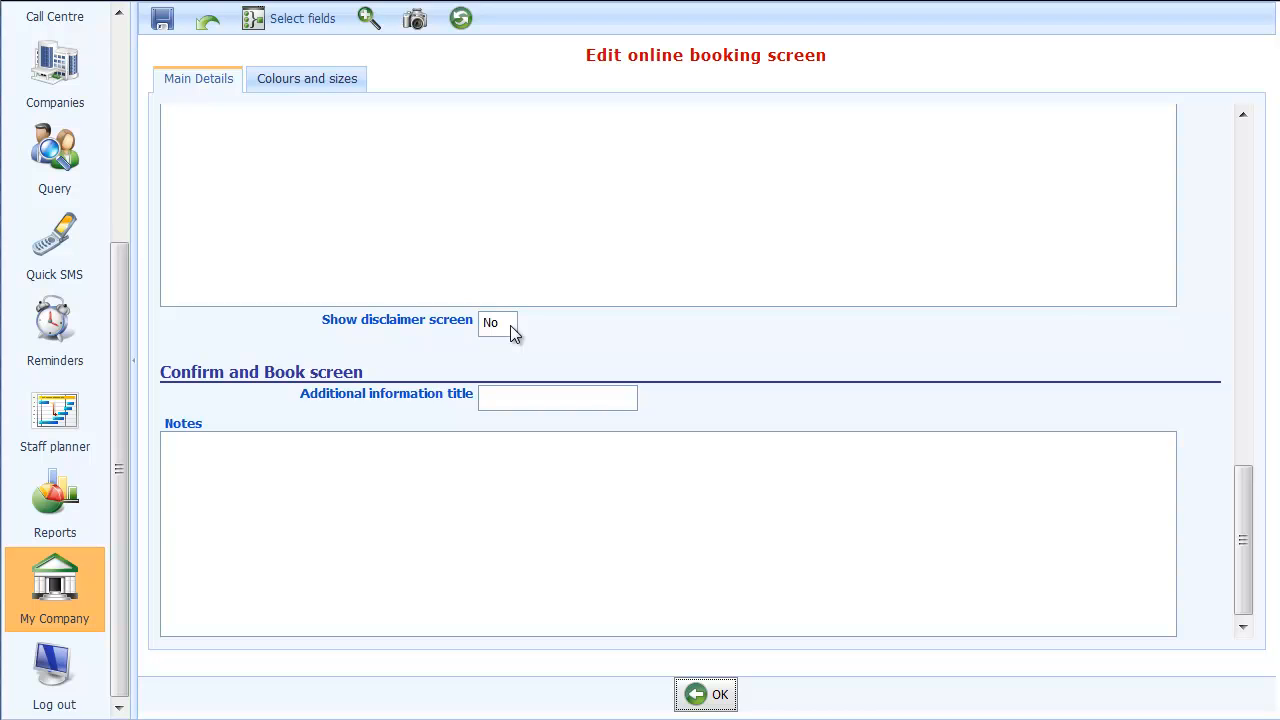
pyautogui.scroll(-1, 568, 389)
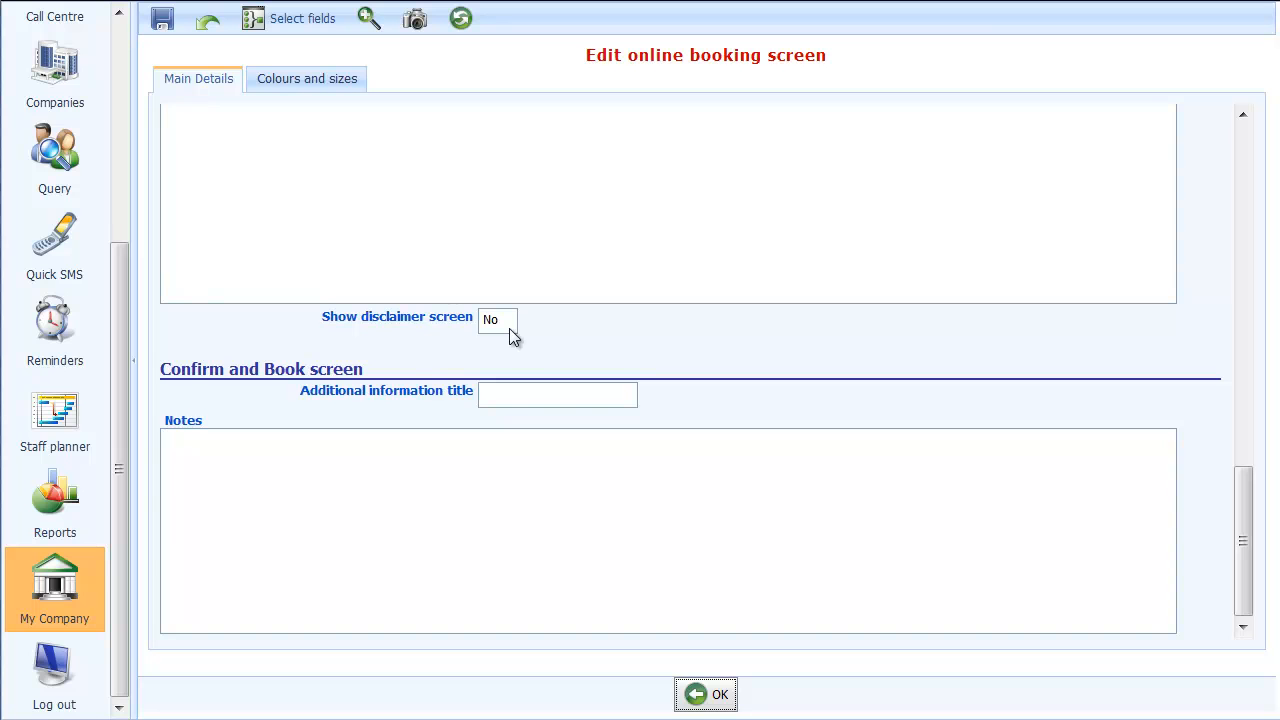
pyautogui.scroll(2, 548, 386)
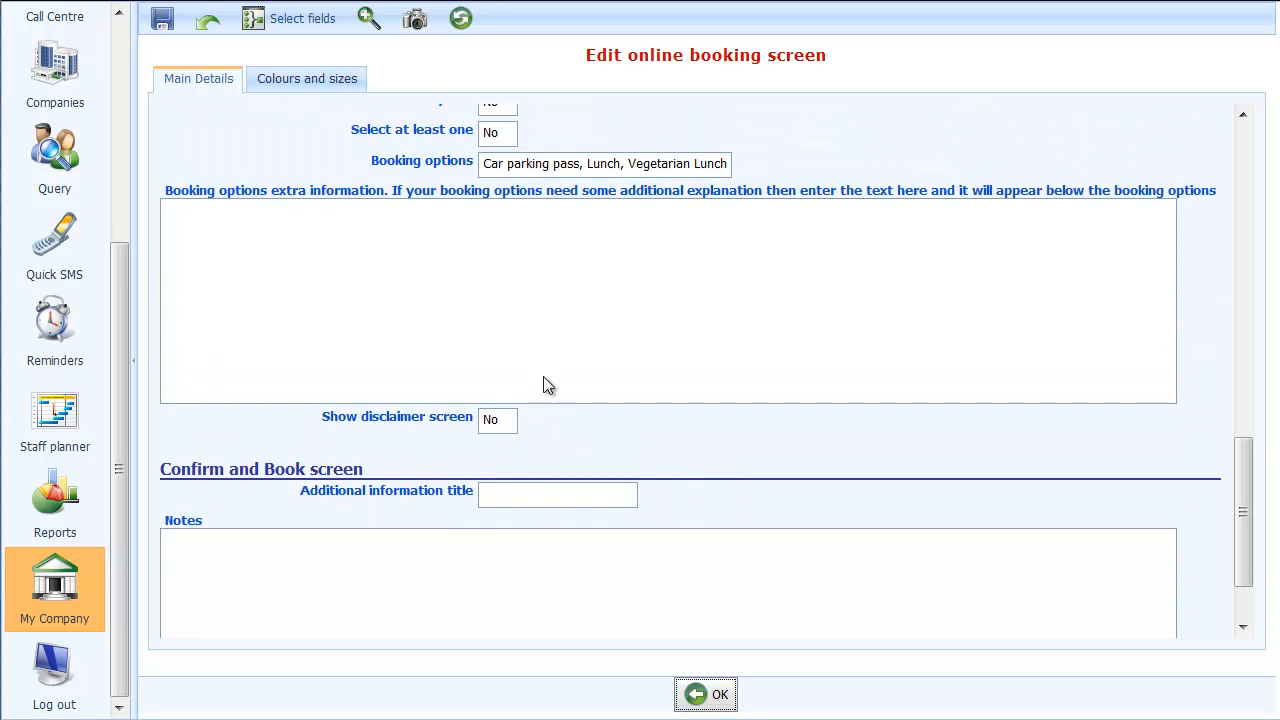
pyautogui.scroll(10, 548, 386)
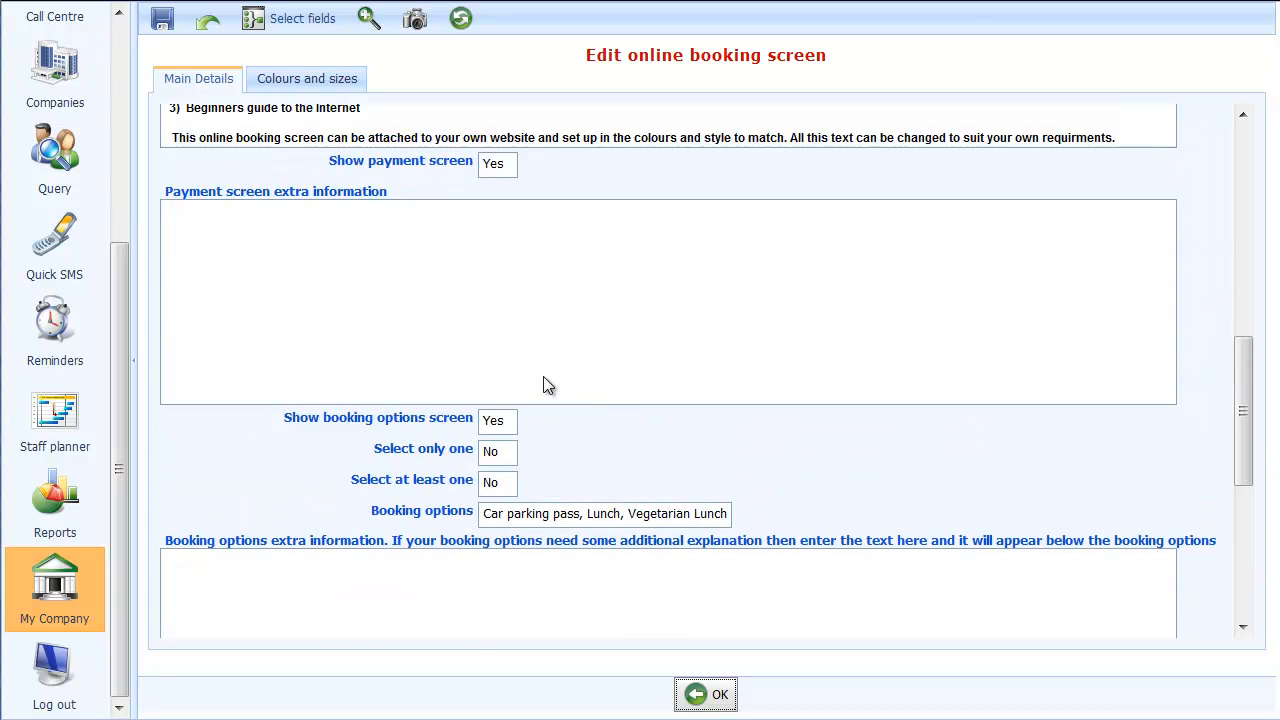
pyautogui.scroll(6, 548, 386)
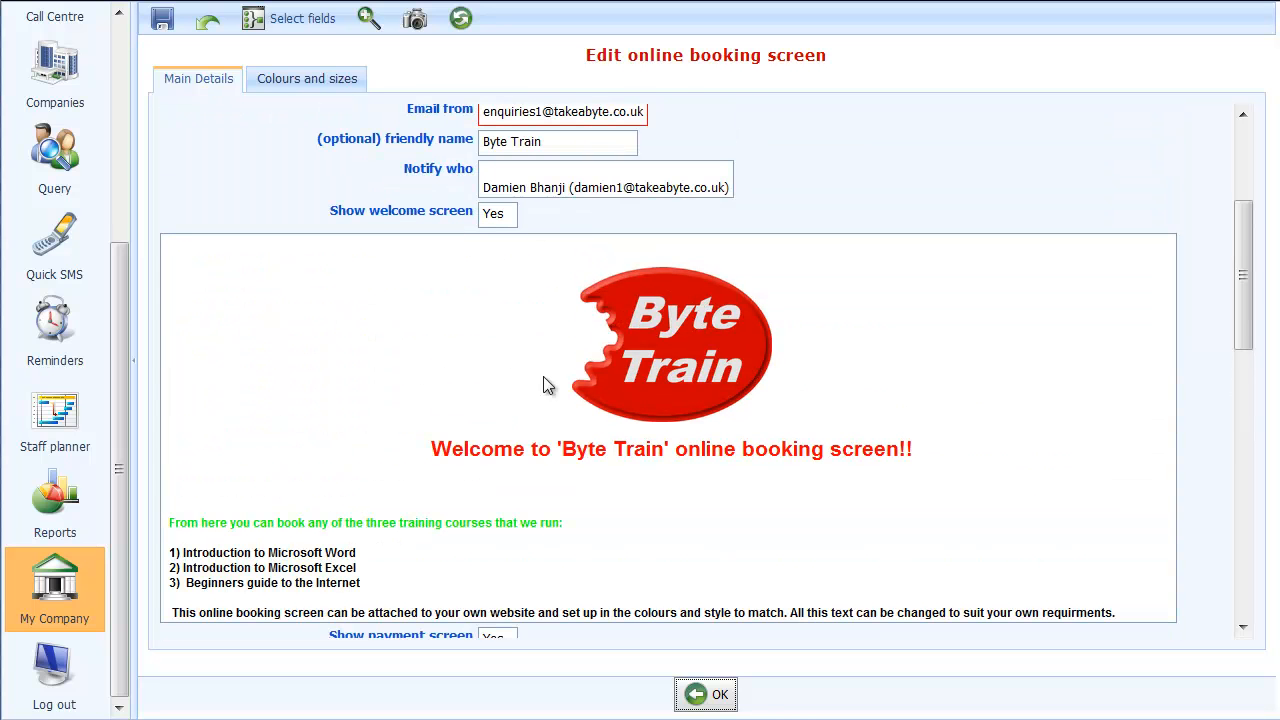
# Open a sample of this online booking screen and continue from Welcome to Choose Event
pyautogui.click(366, 30)
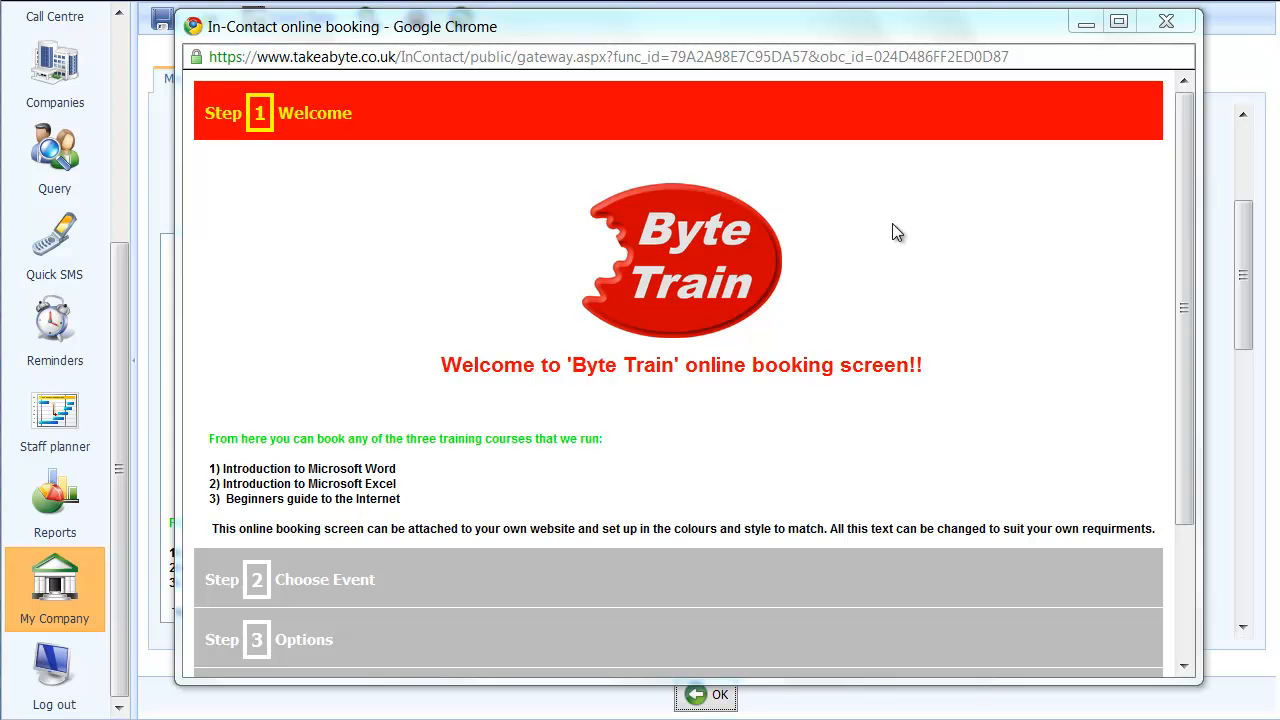
pyautogui.click(1187, 300)
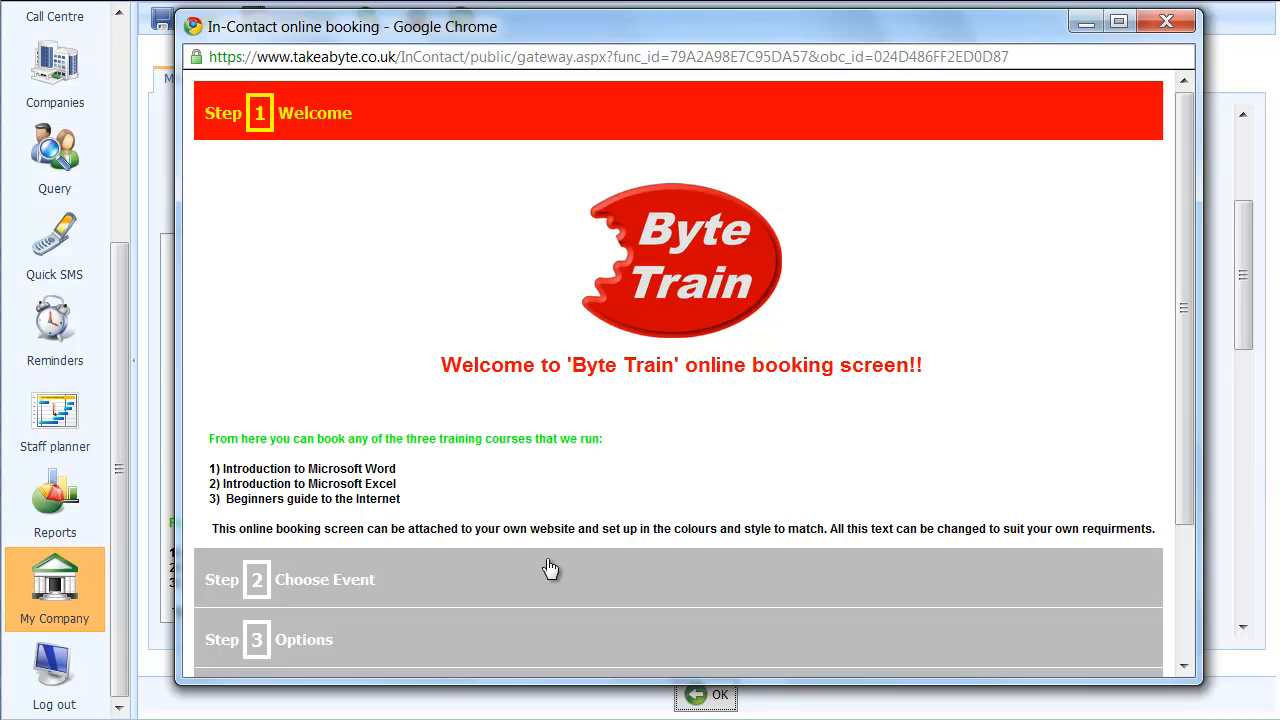
pyautogui.click(287, 592)
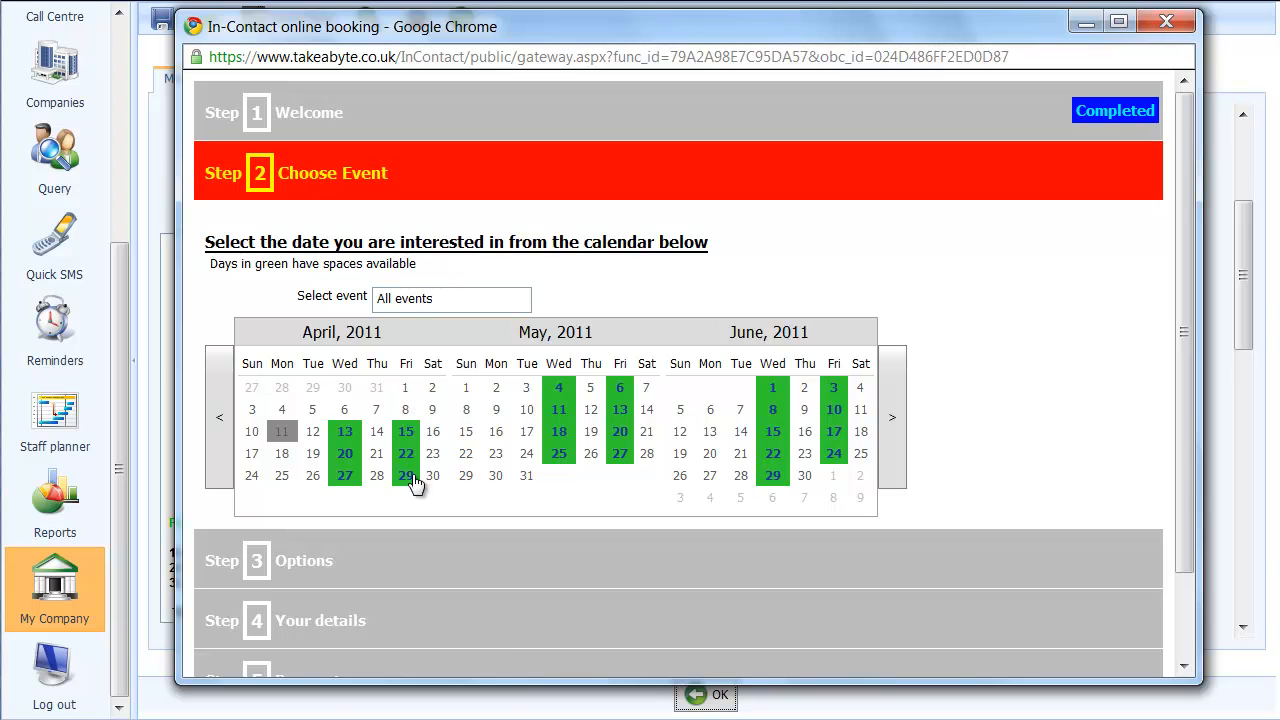
# Filter the event calendar by Beginners guide to the Internet, and return it to All events
pyautogui.click(523, 302)
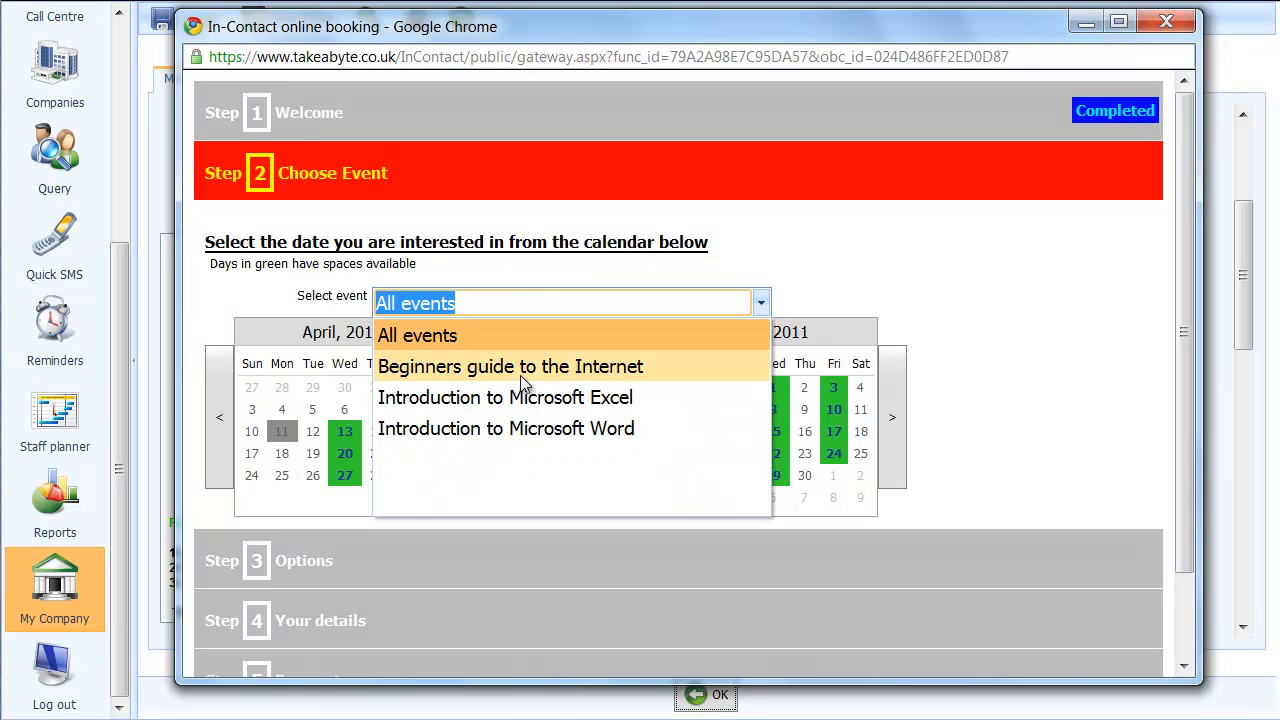
pyautogui.click(495, 368)
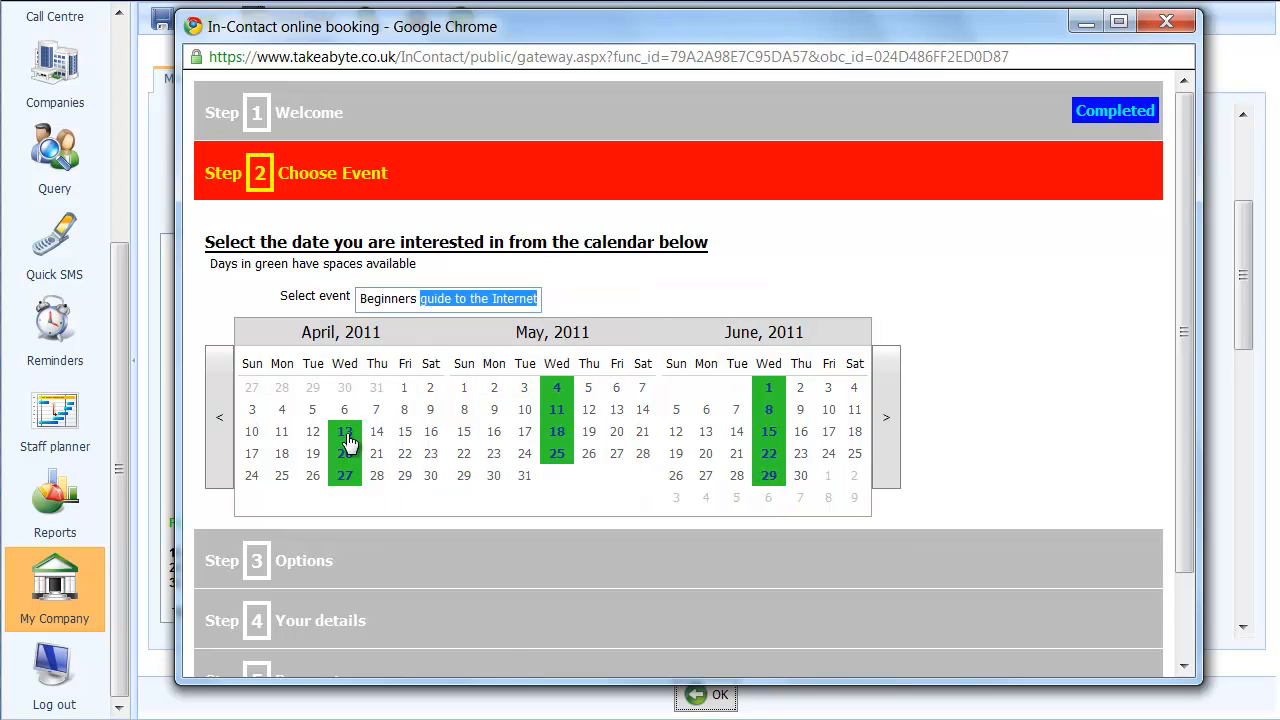
pyautogui.click(525, 303)
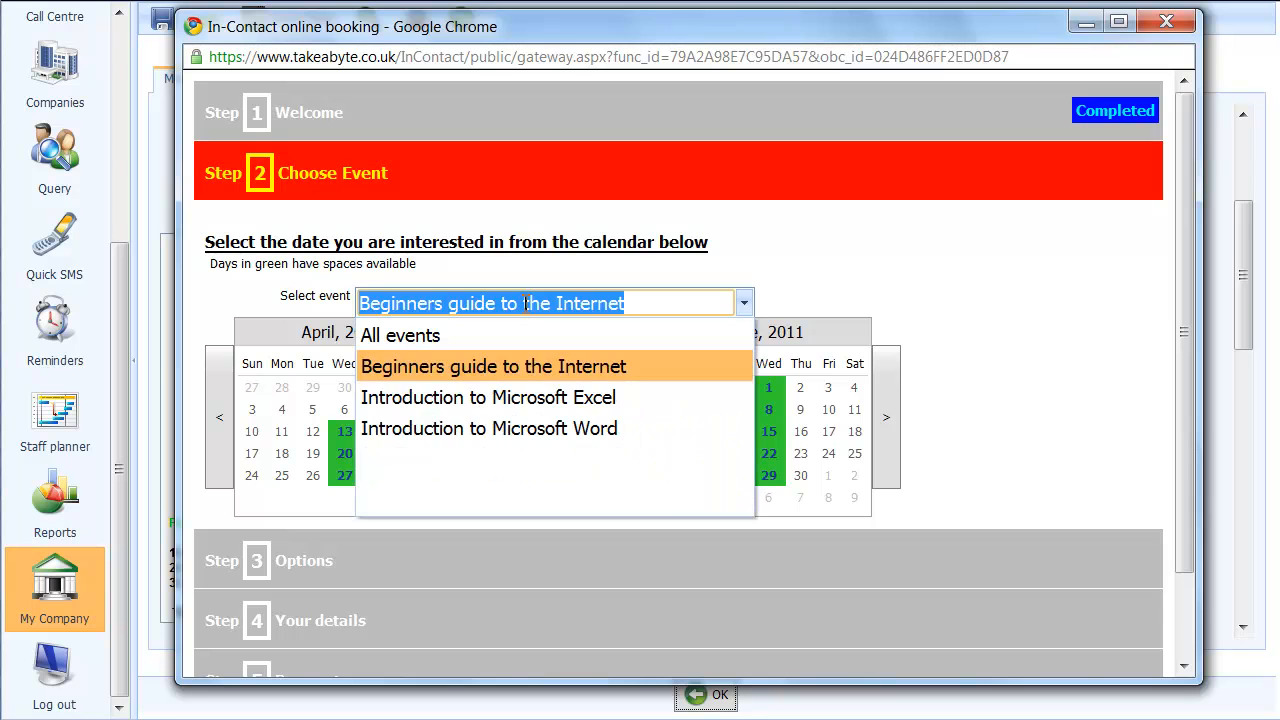
pyautogui.click(408, 341)
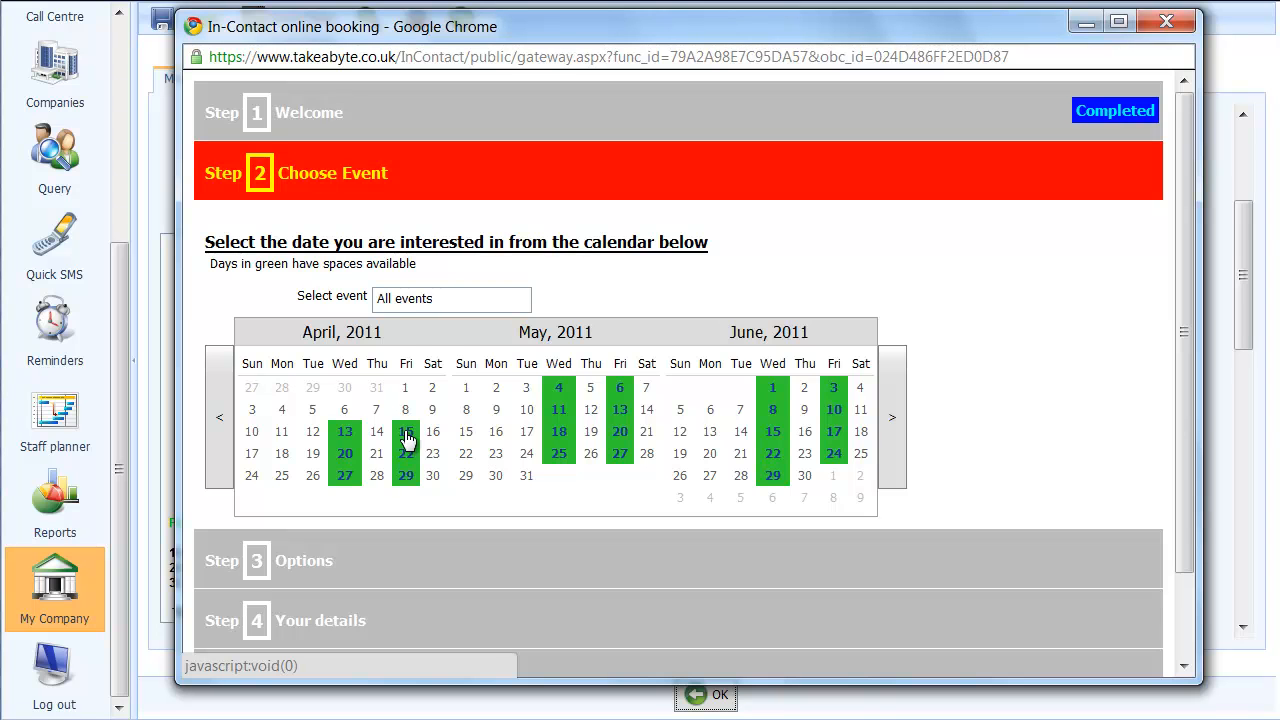
# Choose the Introduction to Microsoft Excel event on Friday, 15 April 2011 and continue to Options
pyautogui.click(406, 436)
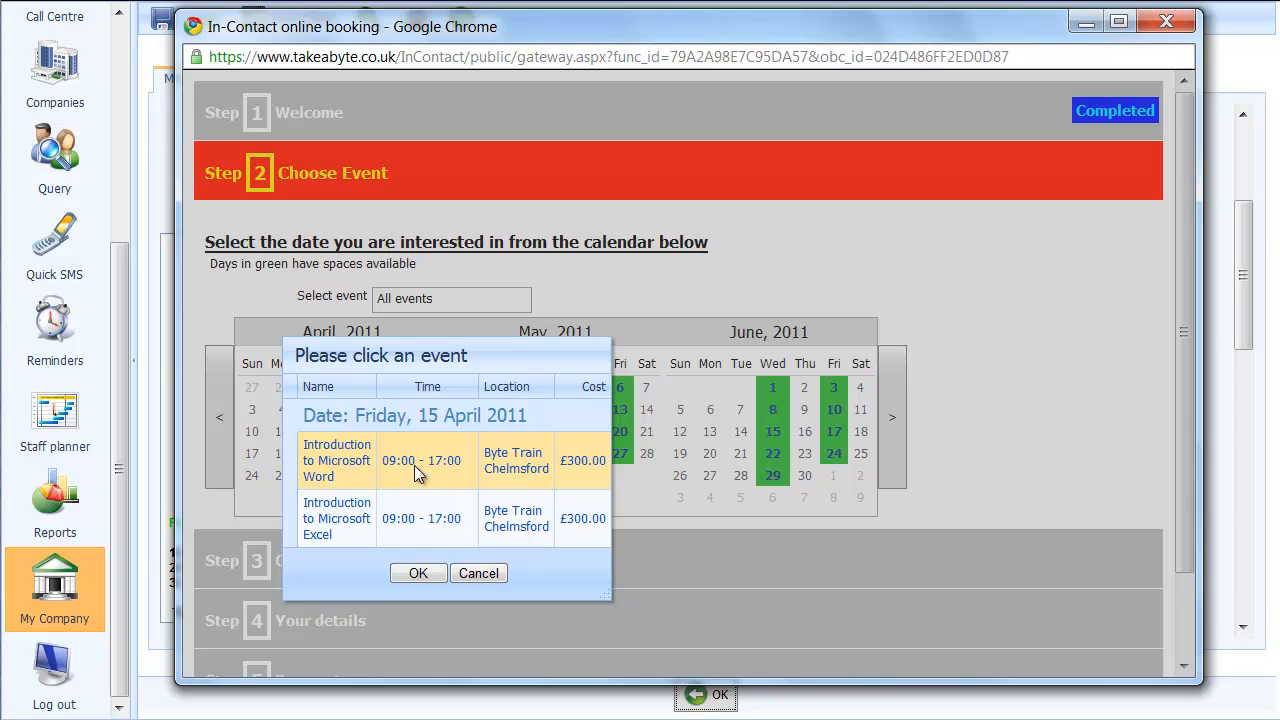
pyautogui.click(435, 528)
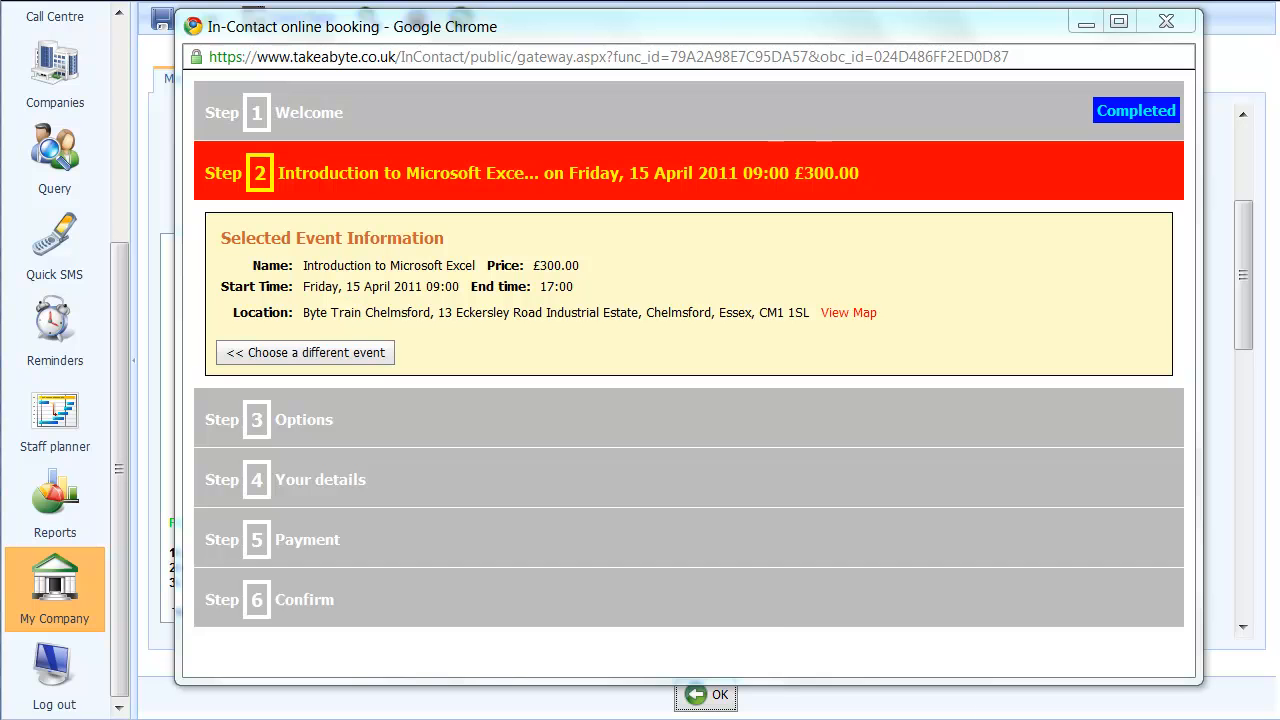
pyautogui.click(305, 420)
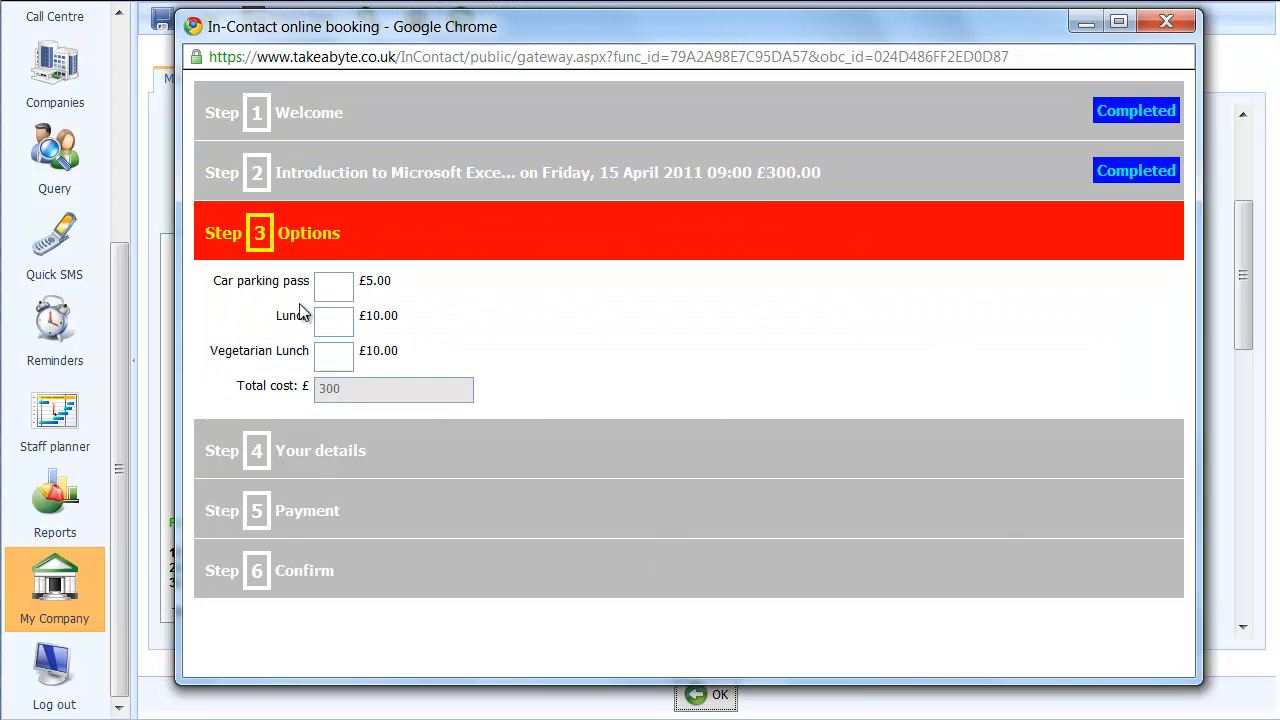
# Select the Car parking pass and Lunch options and continue to Your details
pyautogui.click(331, 289)
pyautogui.click(331, 324)
pyautogui.click(322, 463)
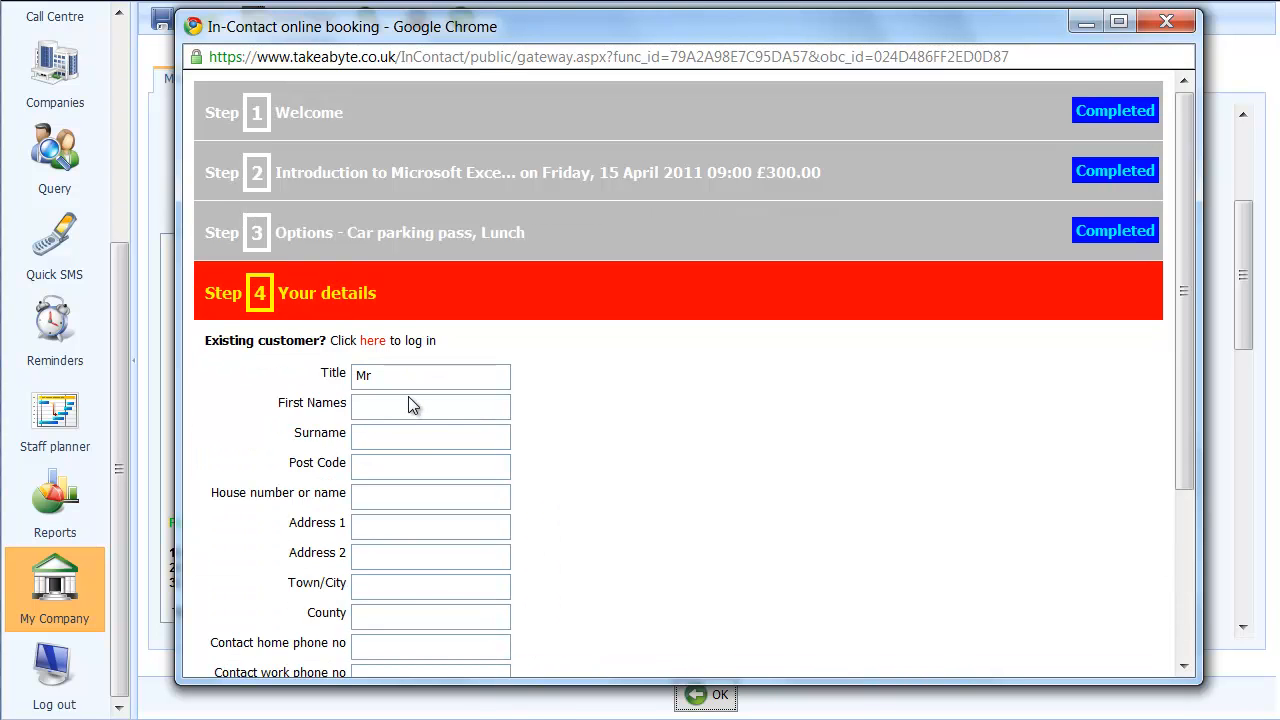
# Look through the Your details fields without filling them in and continue to the Payment step
pyautogui.scroll(-1, 410, 403)
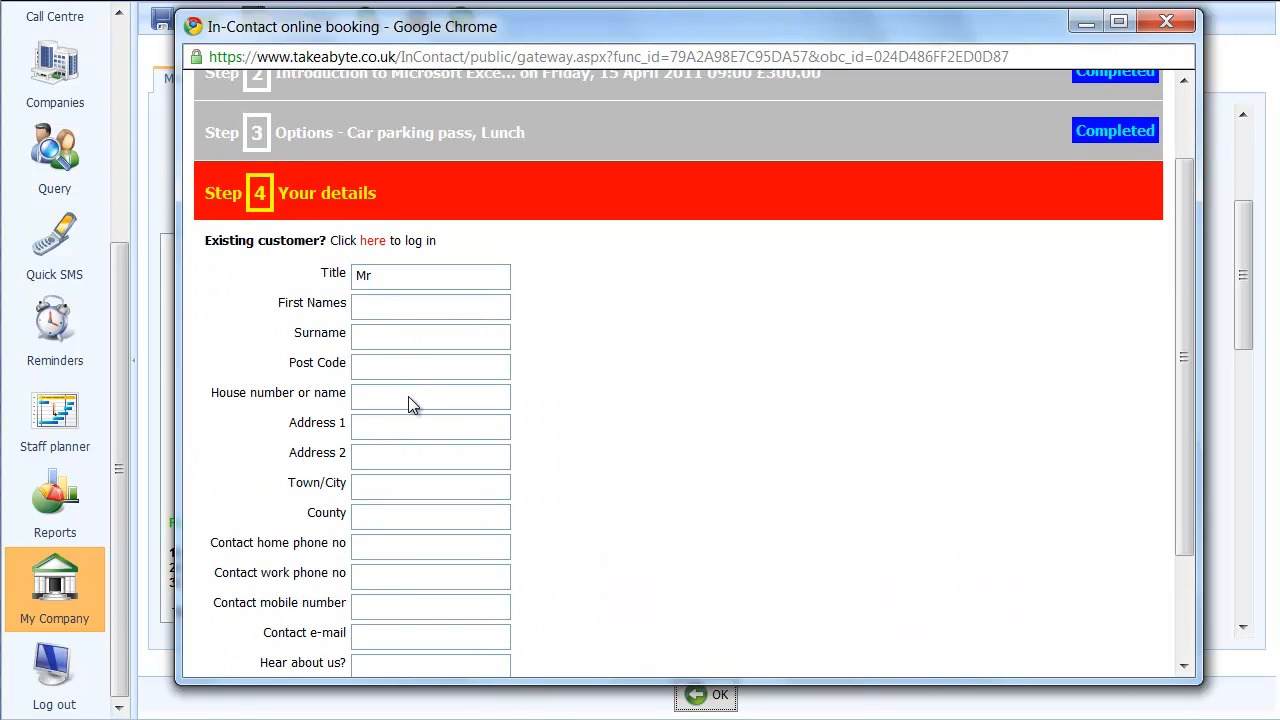
pyautogui.scroll(-1, 408, 403)
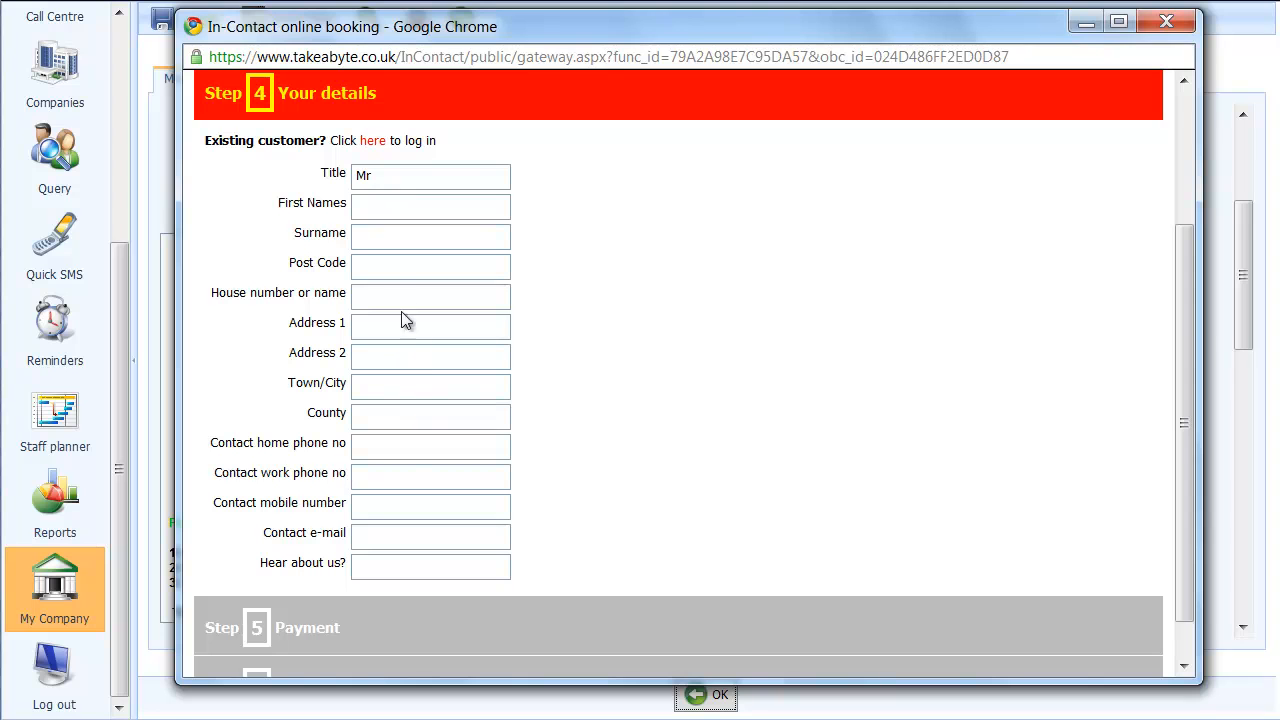
pyautogui.click(328, 638)
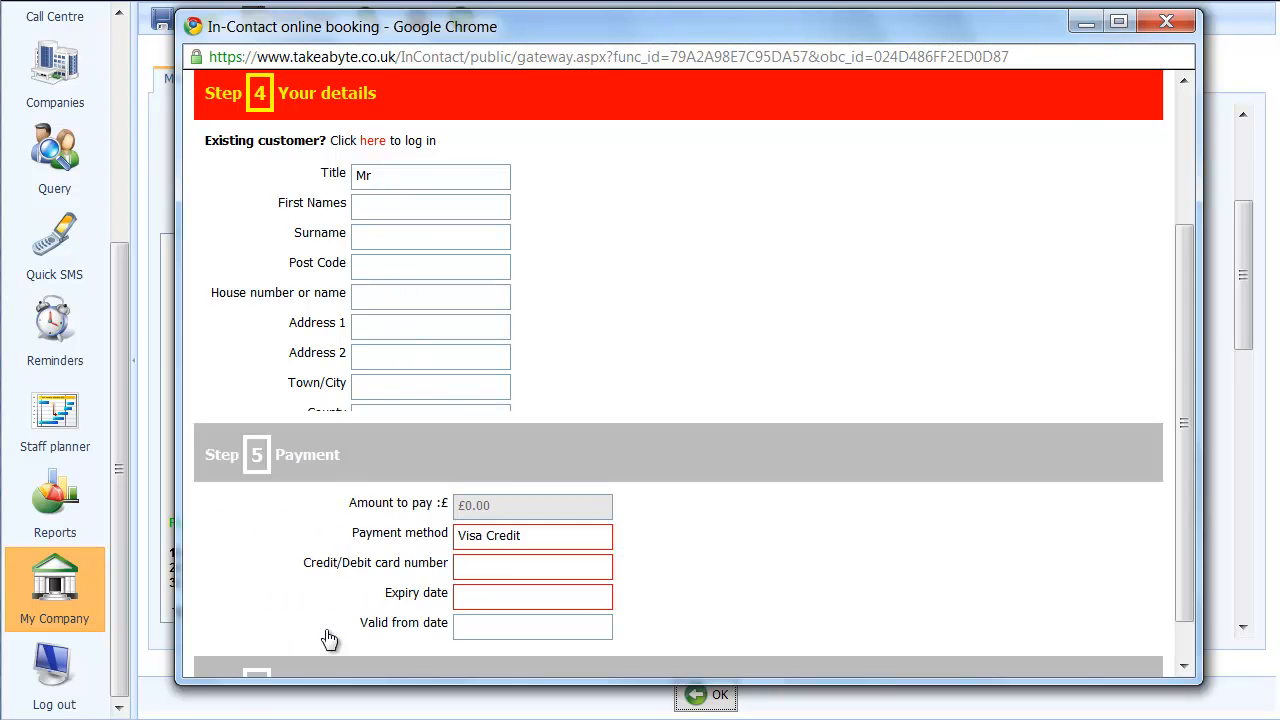
pyautogui.scroll(-1, 479, 487)
pyautogui.scroll(-1, 479, 487)
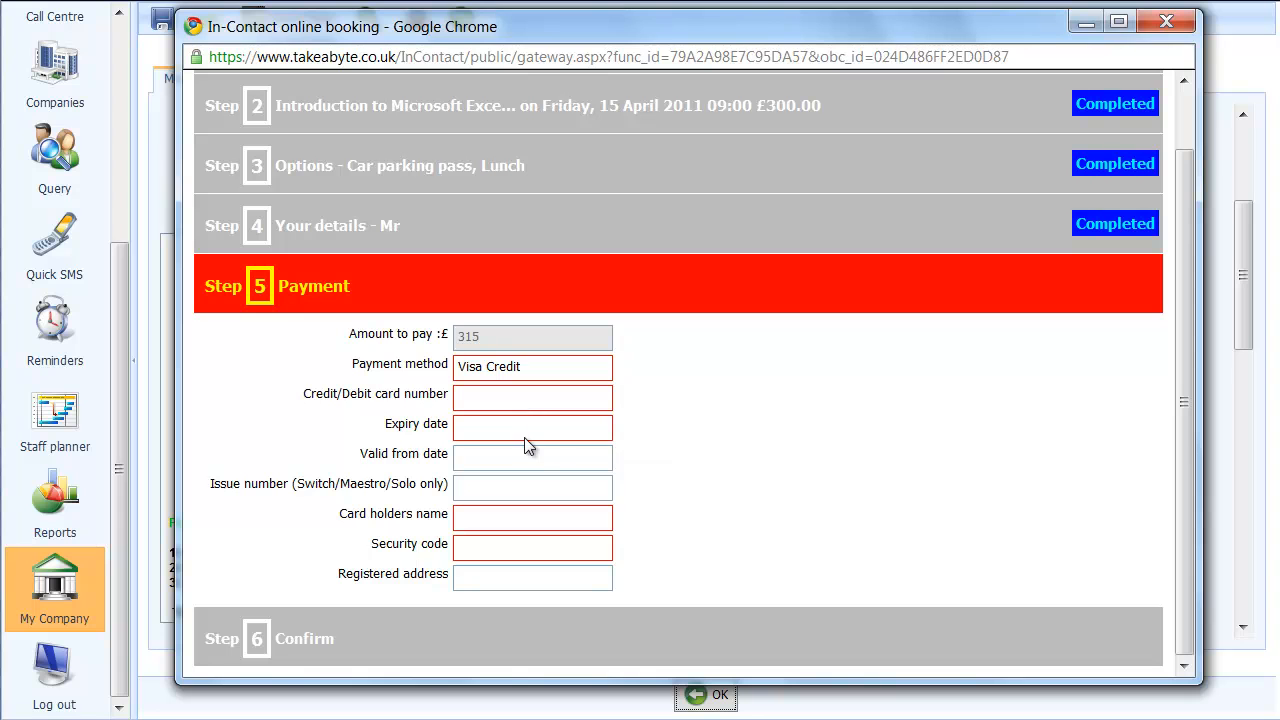
# Try to continue to Confirm, enter the credit/debit card number and set the expiry date to 01/03
pyautogui.click(291, 638)
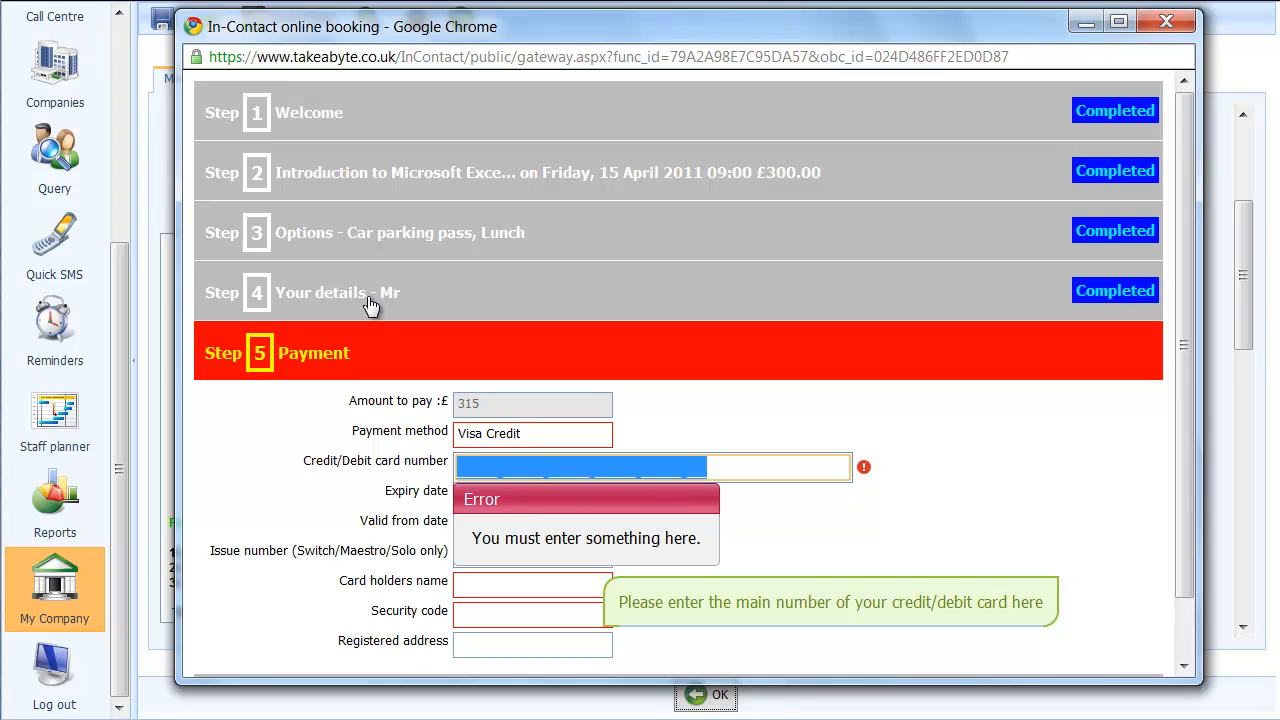
pyautogui.write('11111111111111111111')
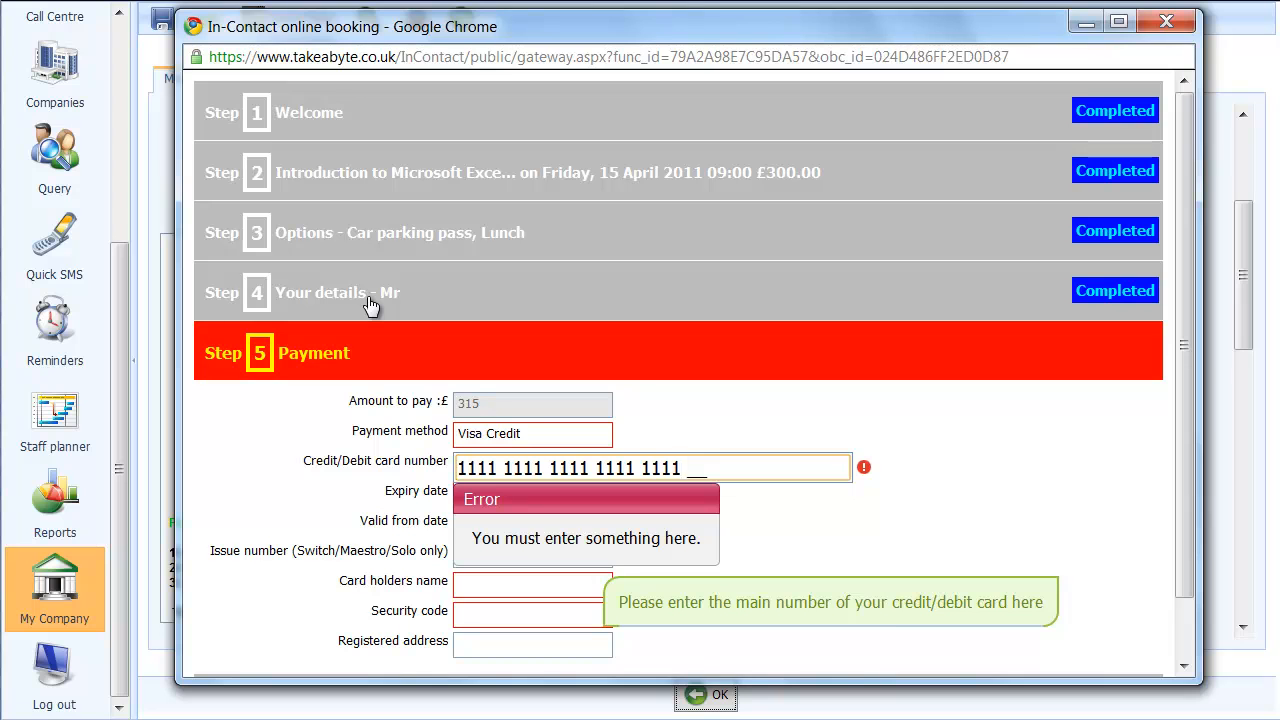
pyautogui.press('Tab')
pyautogui.write('010')
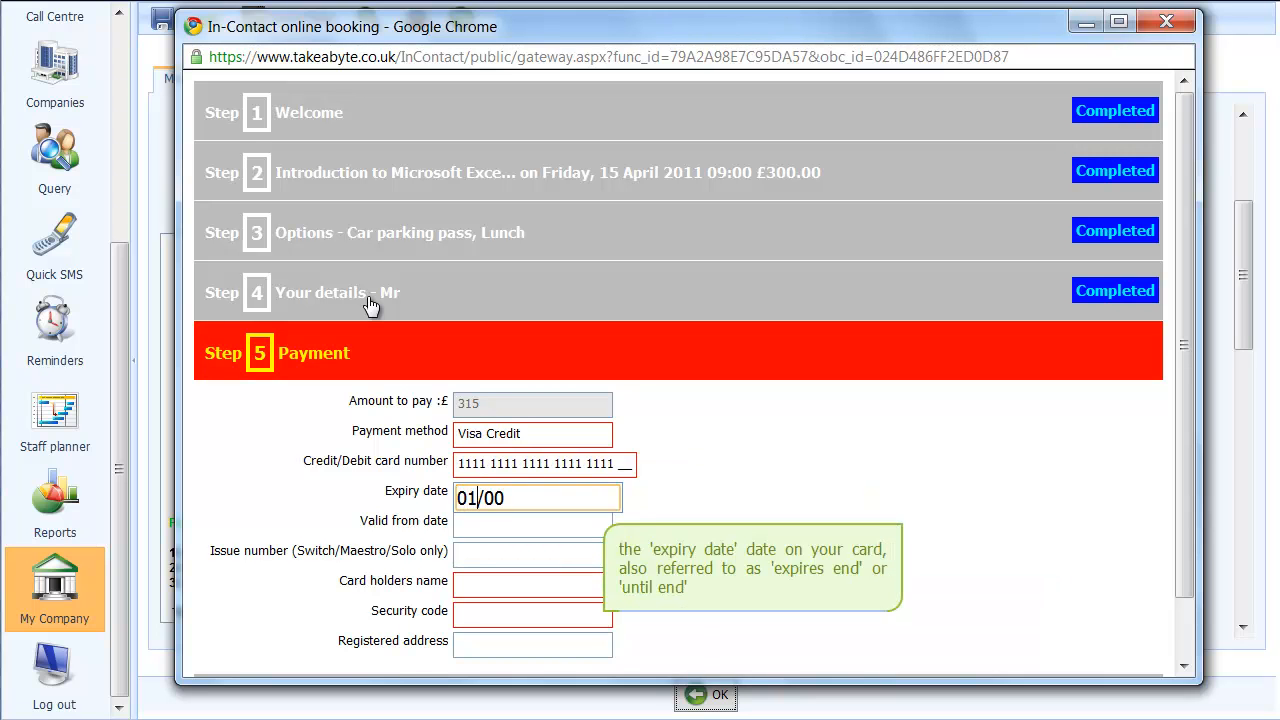
pyautogui.press('Up')
pyautogui.press('Up')
pyautogui.press('Up')
# Set the card's valid from date to 01/04 and leave the issue number empty
pyautogui.press('Tab')
pyautogui.write('010')
pyautogui.press('Up')
pyautogui.press('Up')
pyautogui.press('Up')
pyautogui.press('Up')
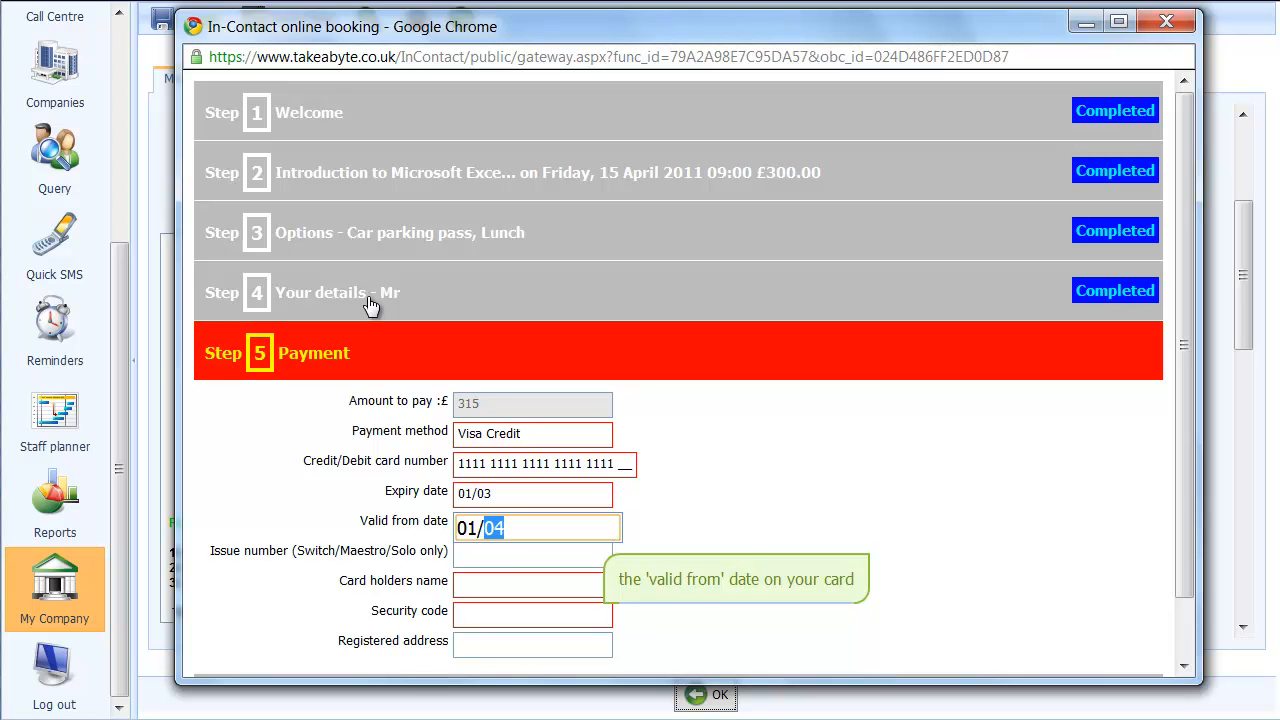
pyautogui.press('Tab')
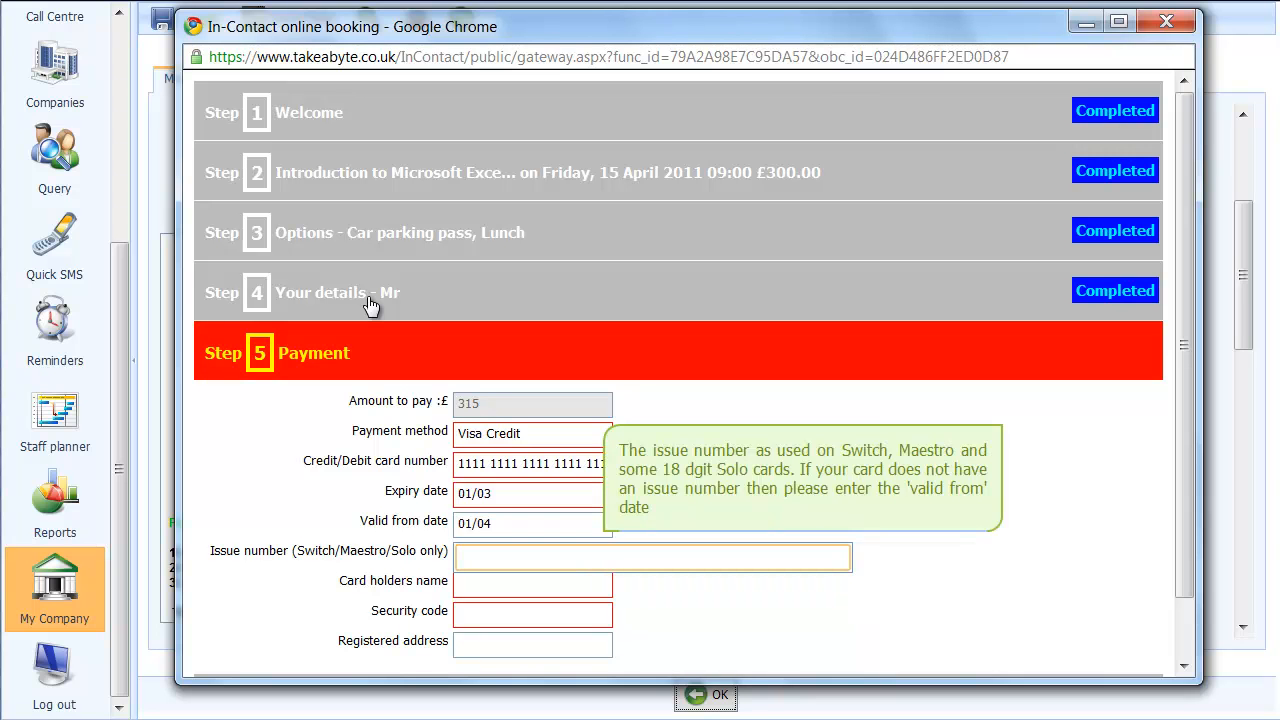
pyautogui.press('Tab')
# Enter the card holder's name and the card's security code, leaving the registered address empty
pyautogui.write('weew')
pyautogui.press('Tab')
pyautogui.write('123')
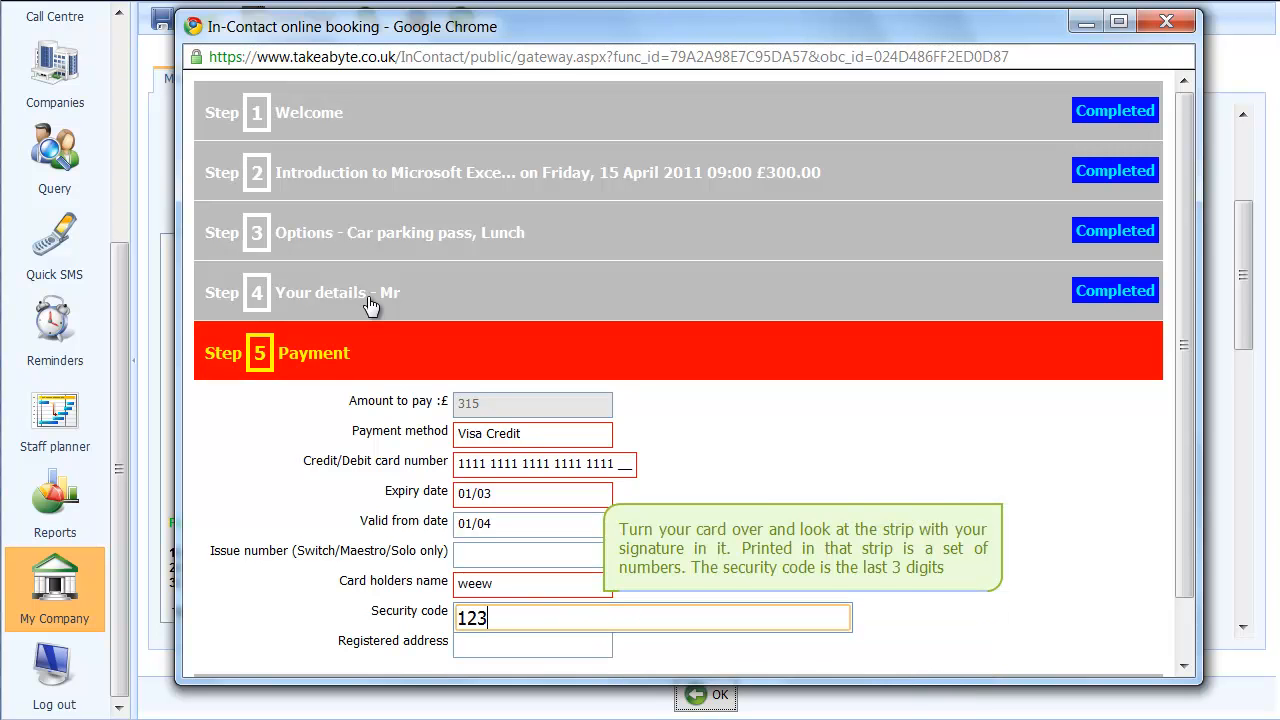
pyautogui.press('Tab')
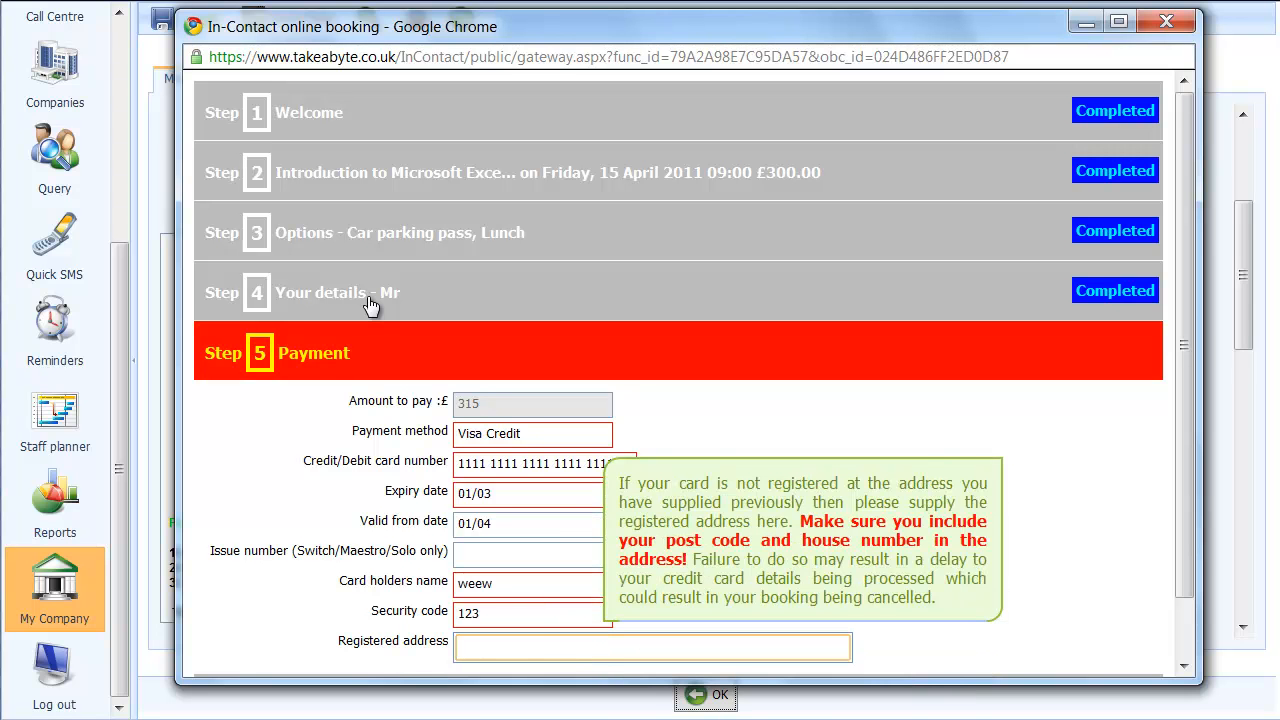
pyautogui.scroll(-1, 400, 485)
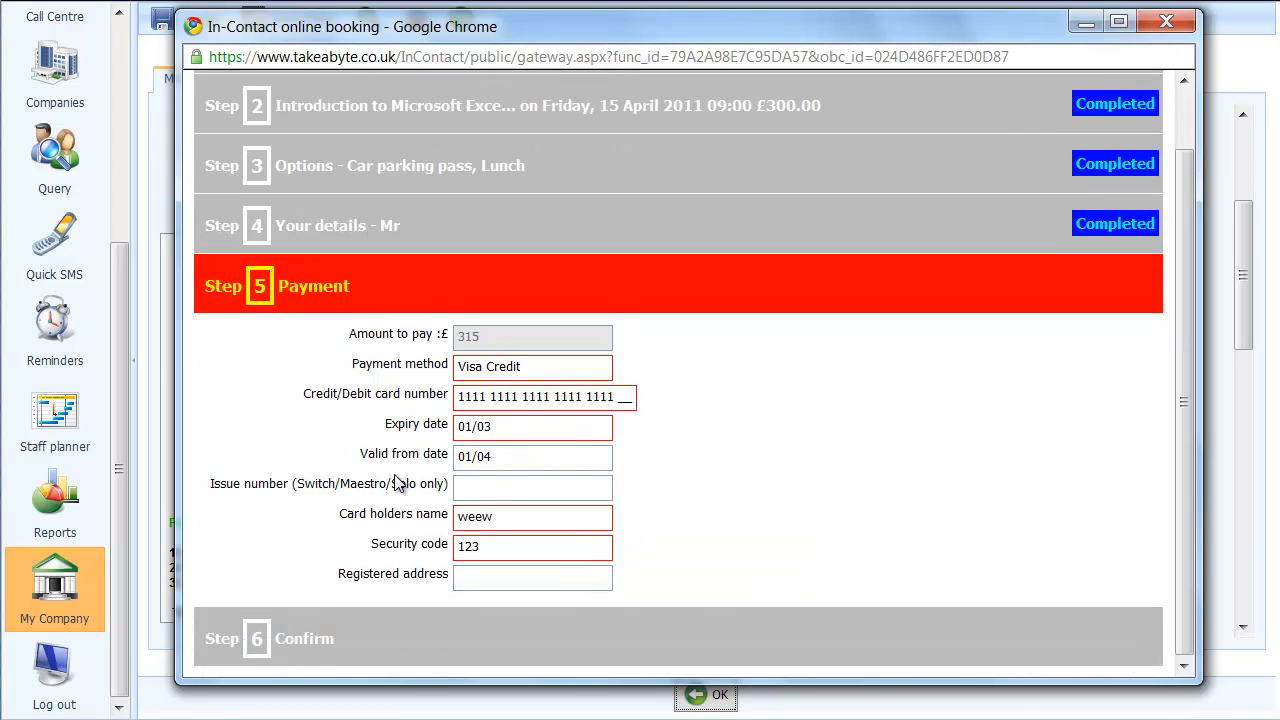
# Continue to the Confirm step and review the selected event, options, customer details and payment details
pyautogui.click(328, 648)
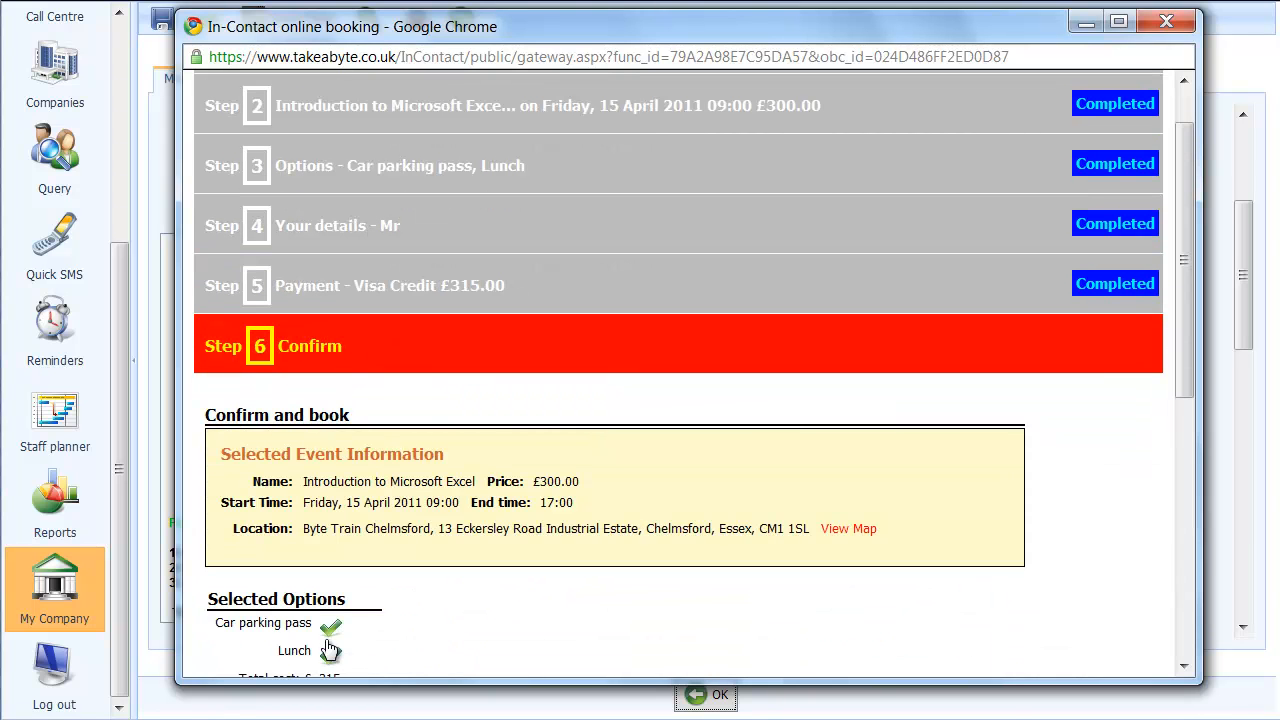
pyautogui.scroll(-1, 436, 512)
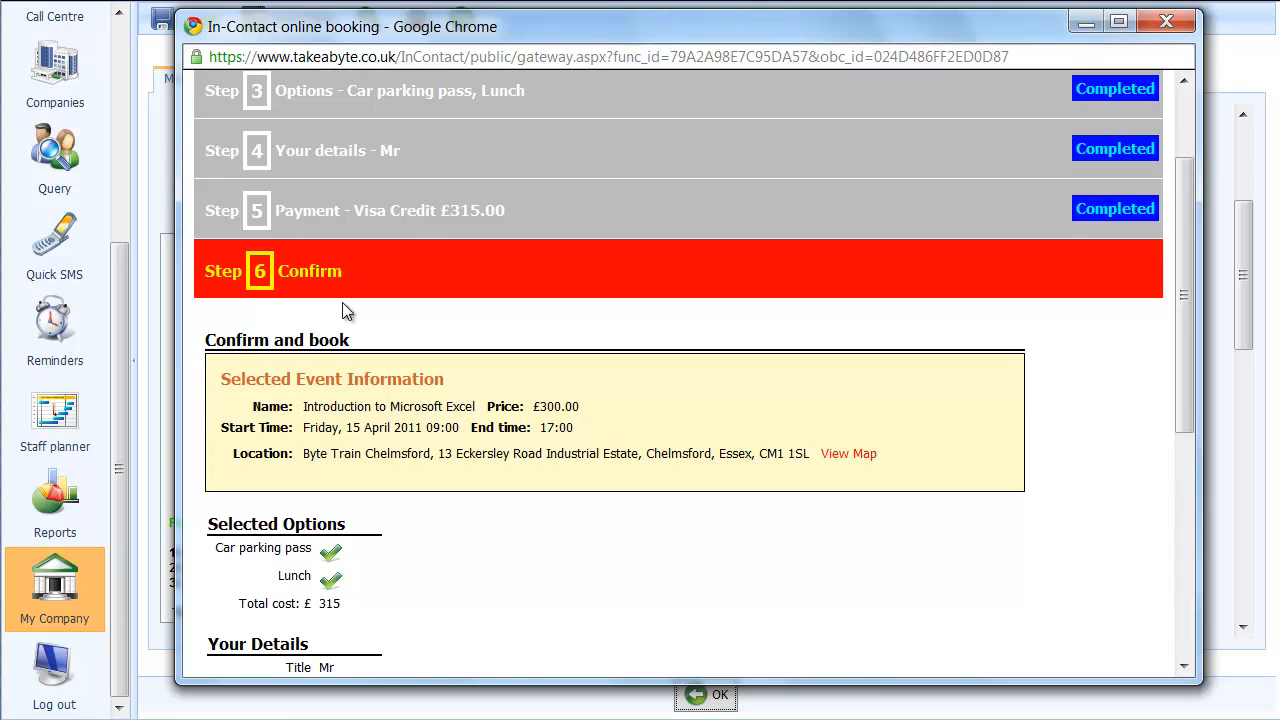
pyautogui.scroll(-1, 345, 305)
pyautogui.scroll(-1, 505, 343)
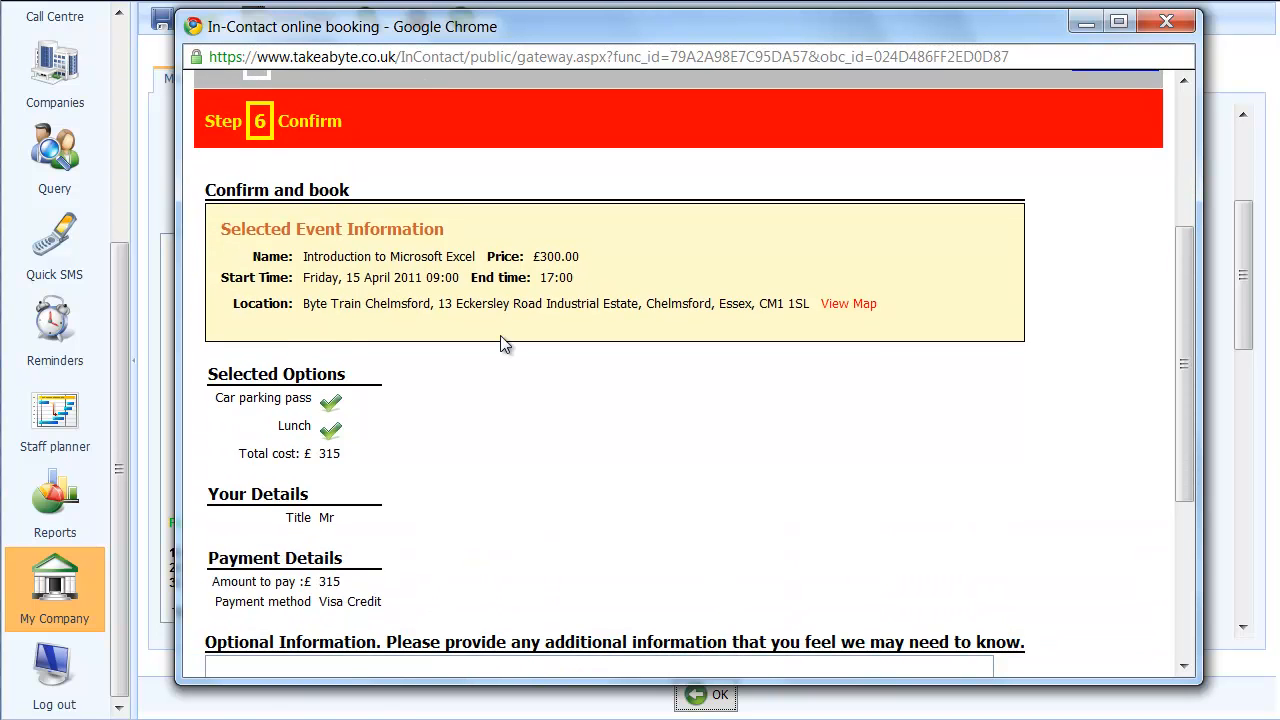
pyautogui.scroll(-1, 318, 400)
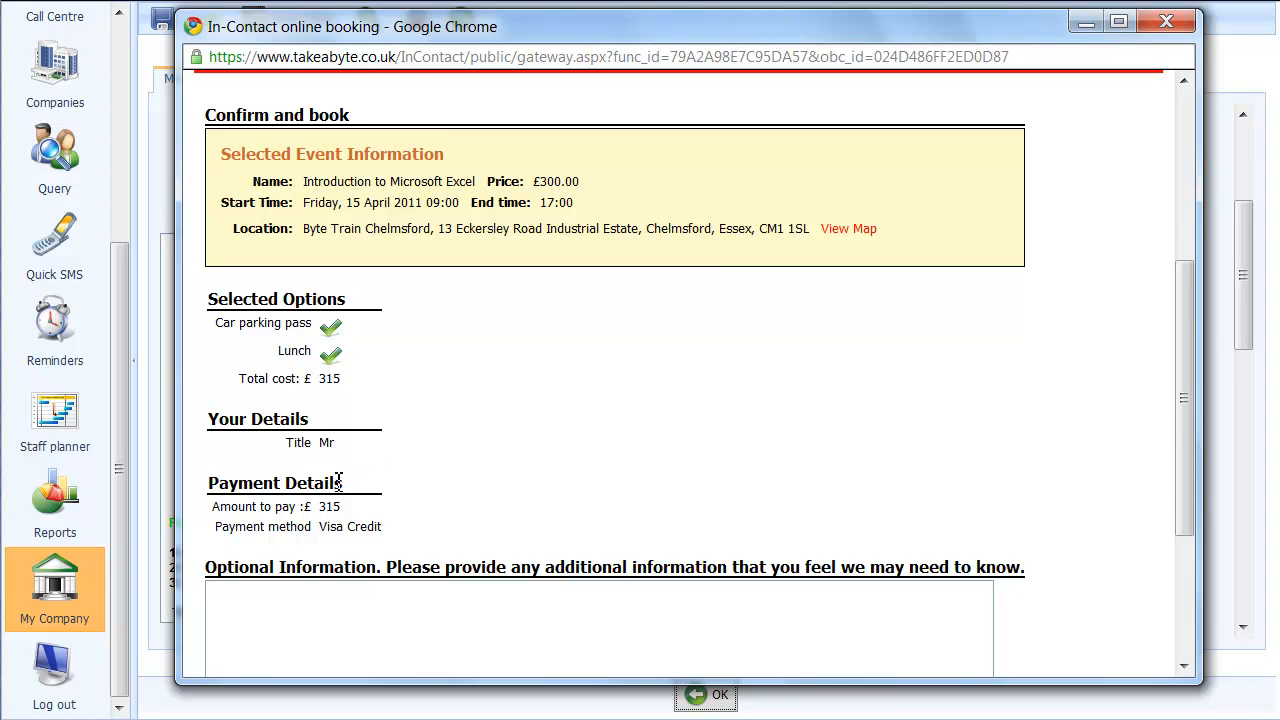
# Review the optional information box and the completed steps on the Confirm page, then close the sample booking without making it
pyautogui.scroll(-3, 339, 483)
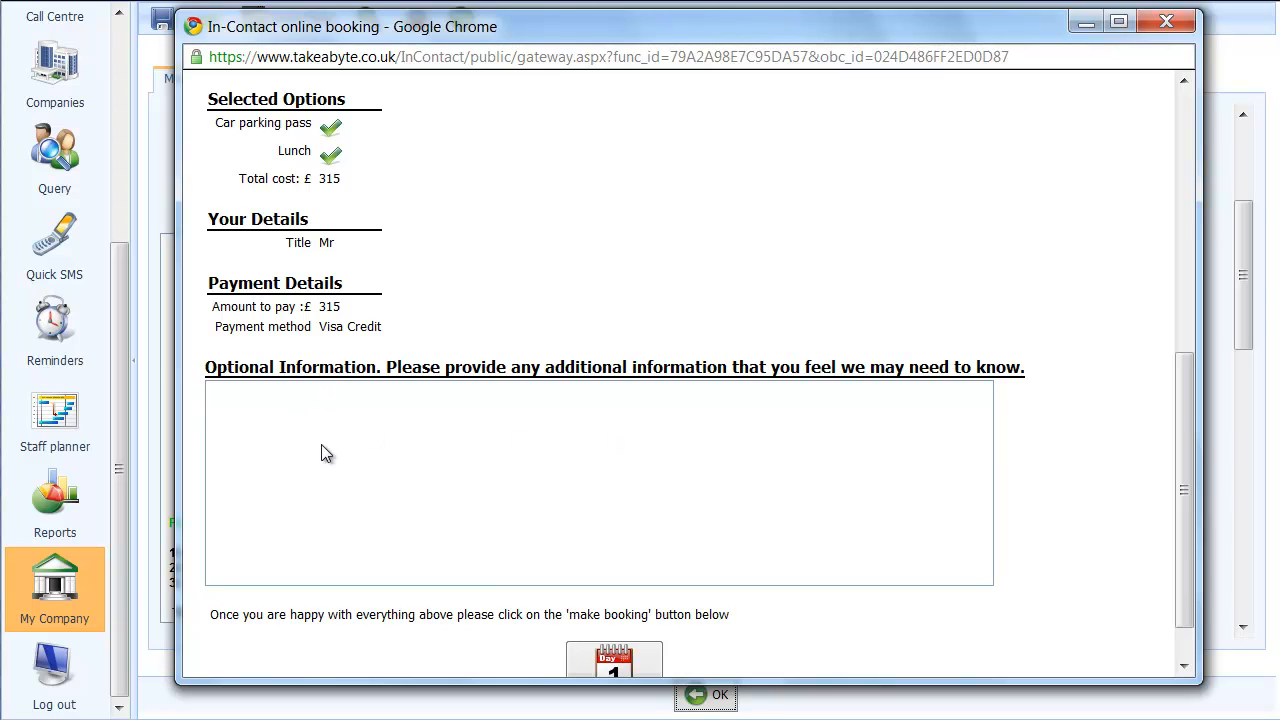
pyautogui.scroll(-1, 420, 478)
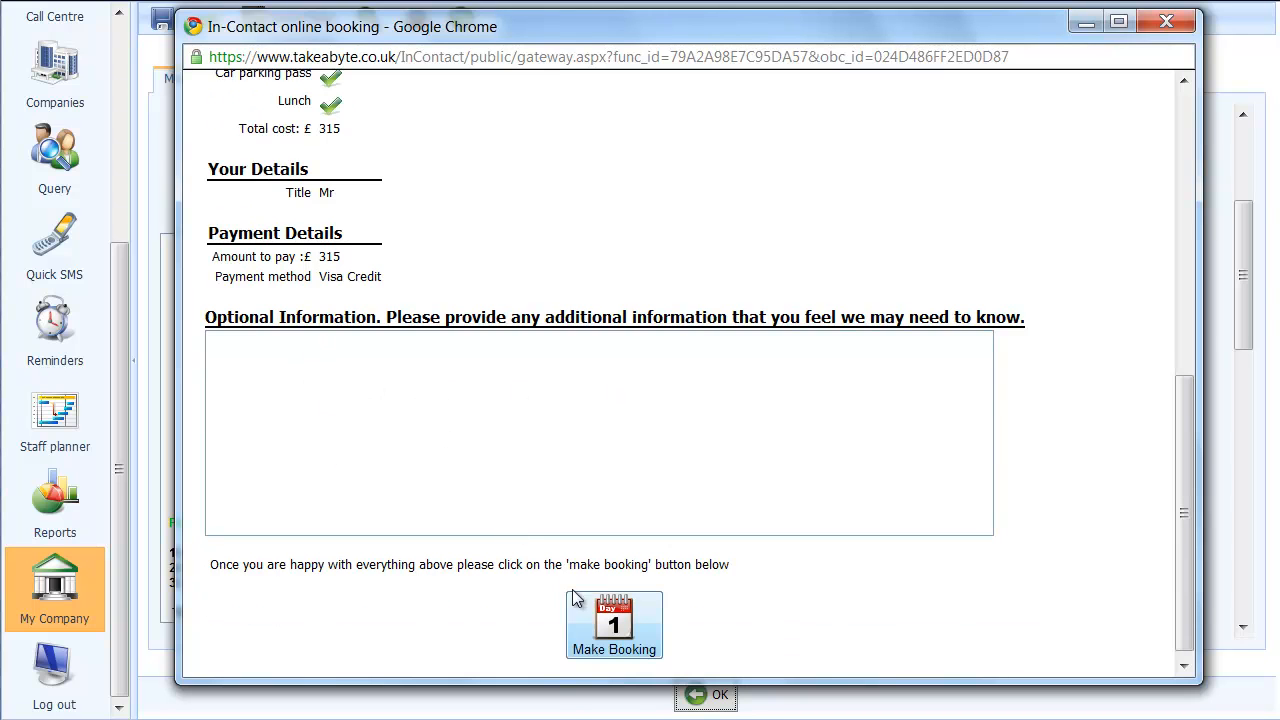
pyautogui.scroll(6, 722, 450)
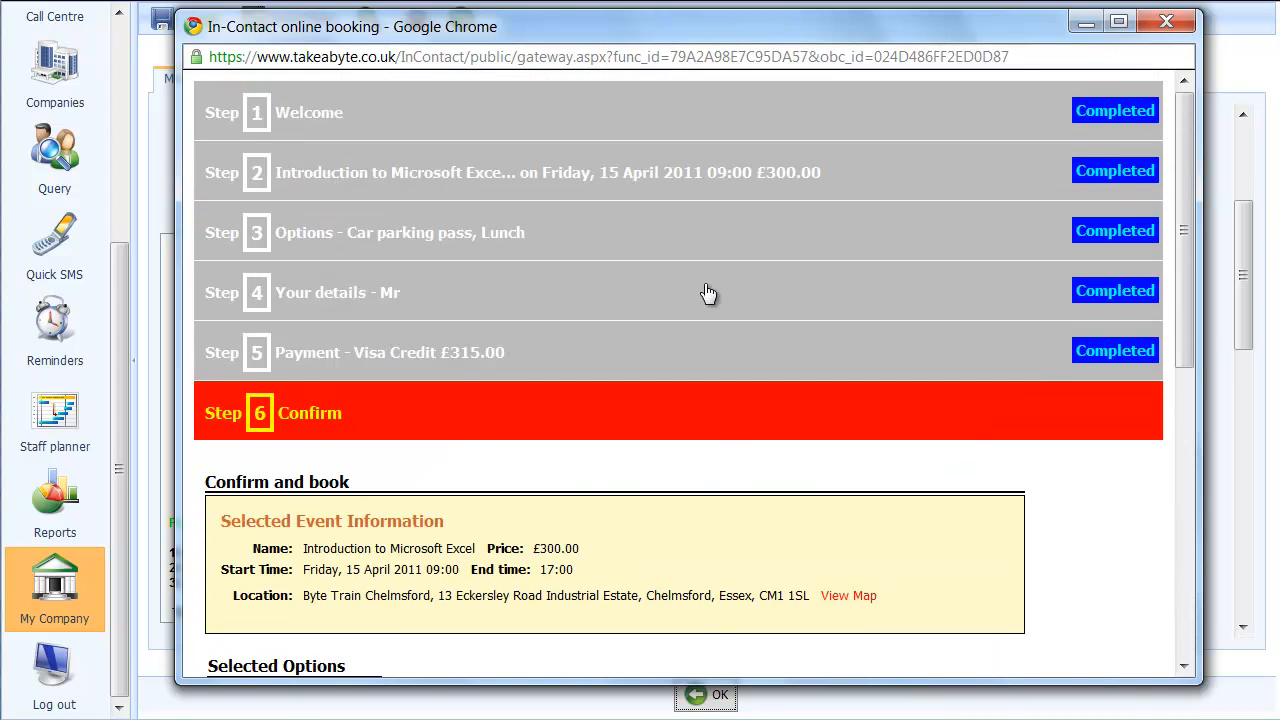
pyautogui.click(1162, 24)
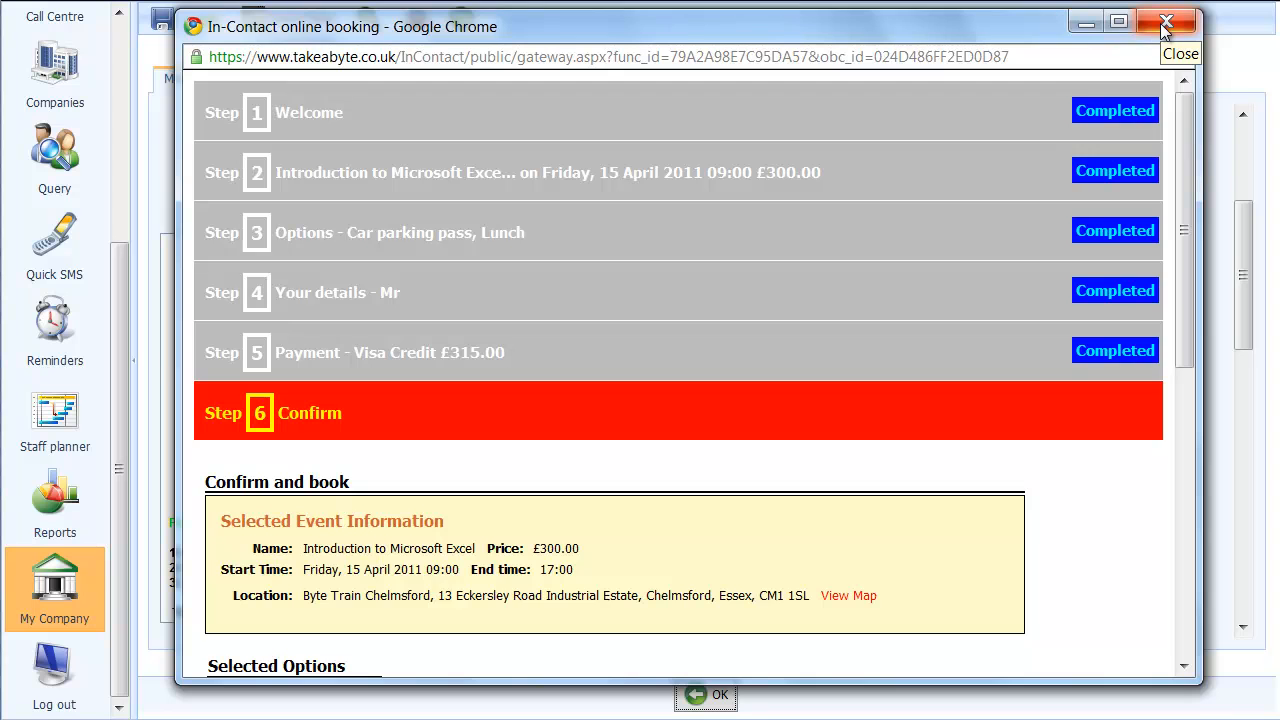
pyautogui.click(1162, 24)
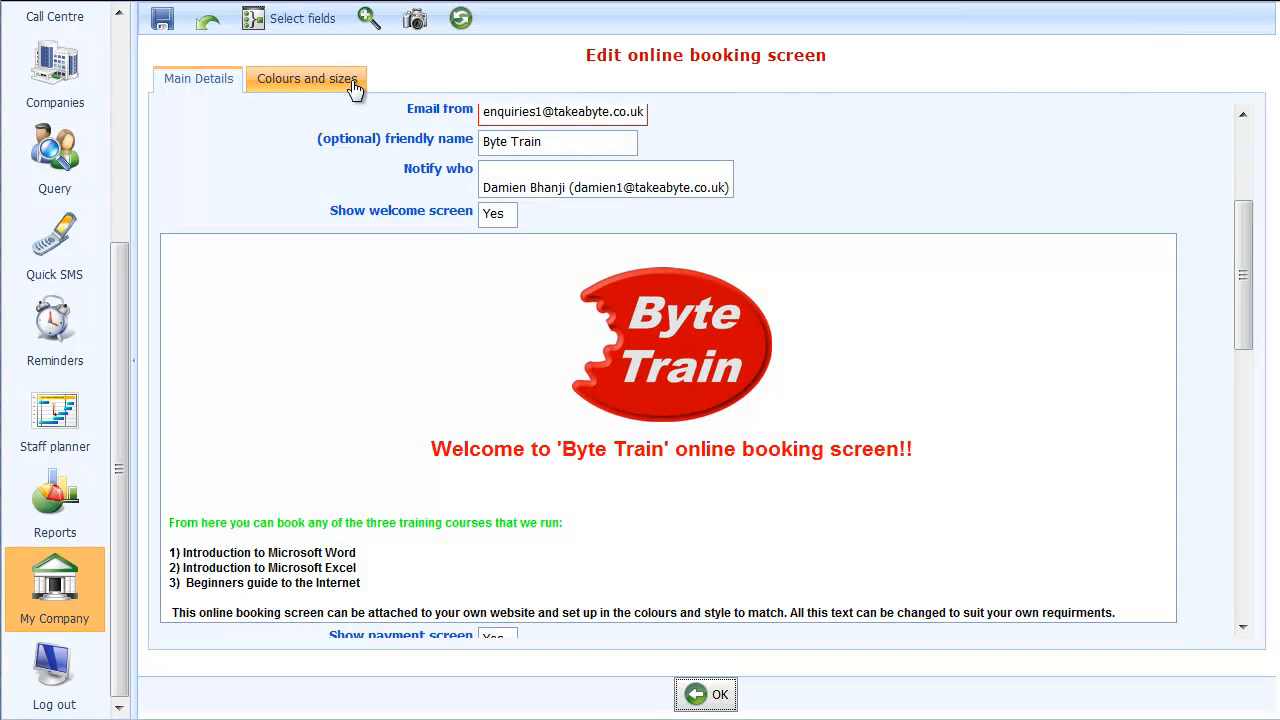
# Set the booking page's border size to 60 pixels and check it in a sample view of the booking screen
pyautogui.click(292, 82)
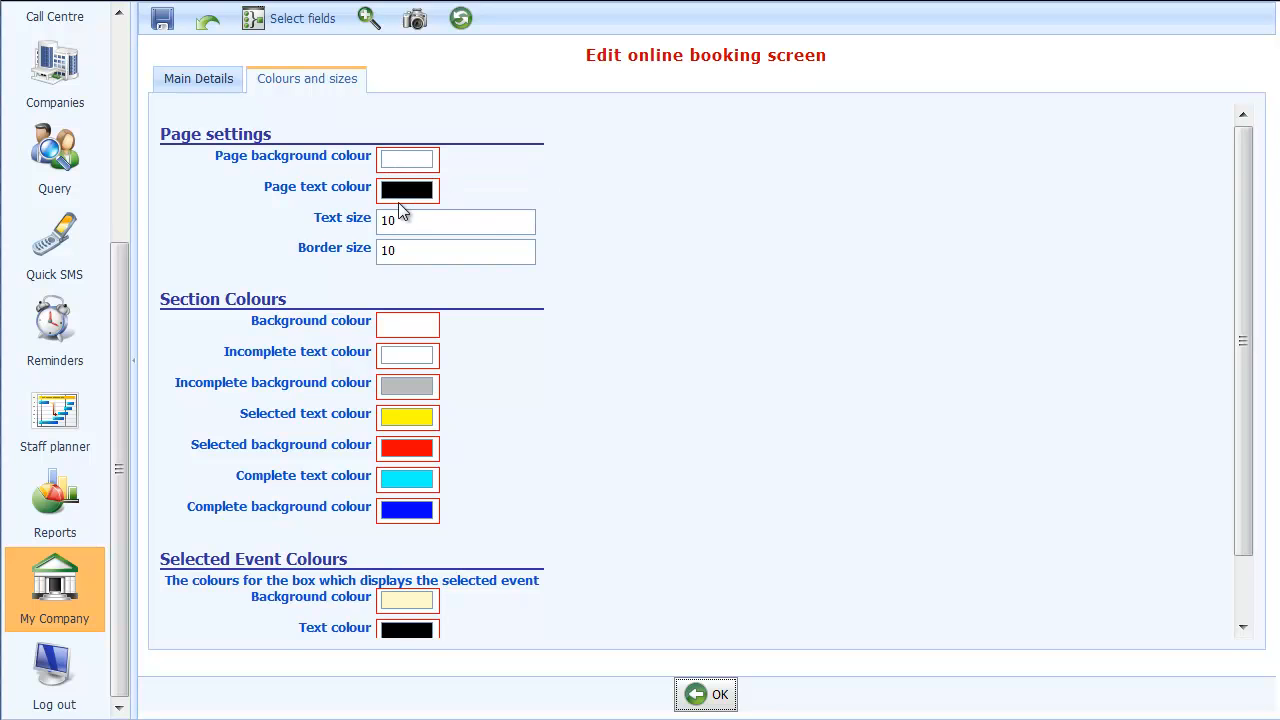
pyautogui.click(407, 255)
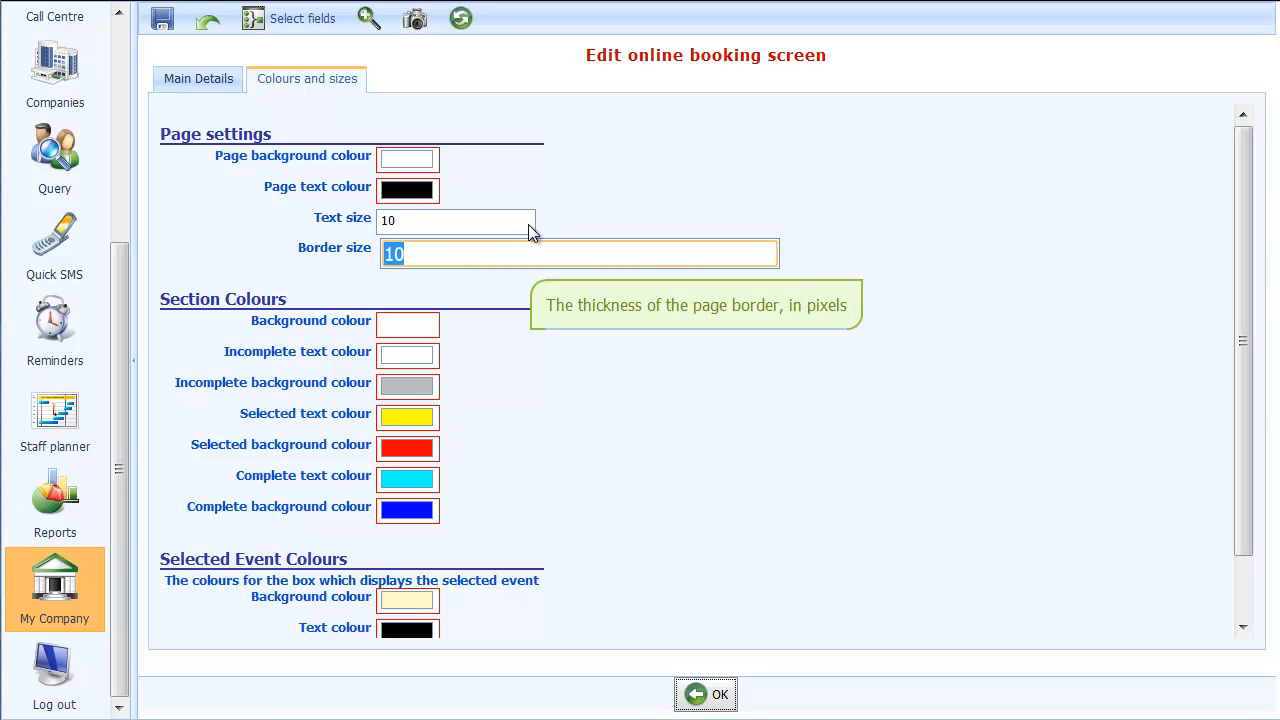
pyautogui.write('60')
pyautogui.click(365, 20)
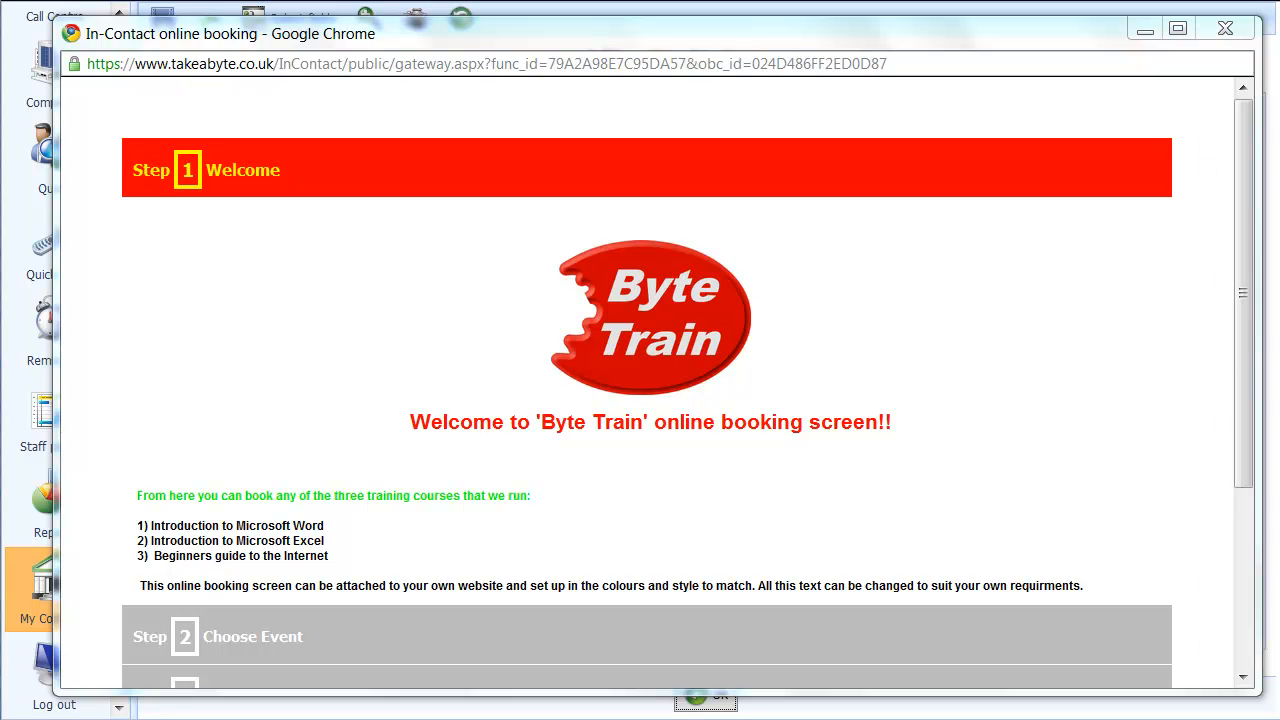
pyautogui.click(1225, 29)
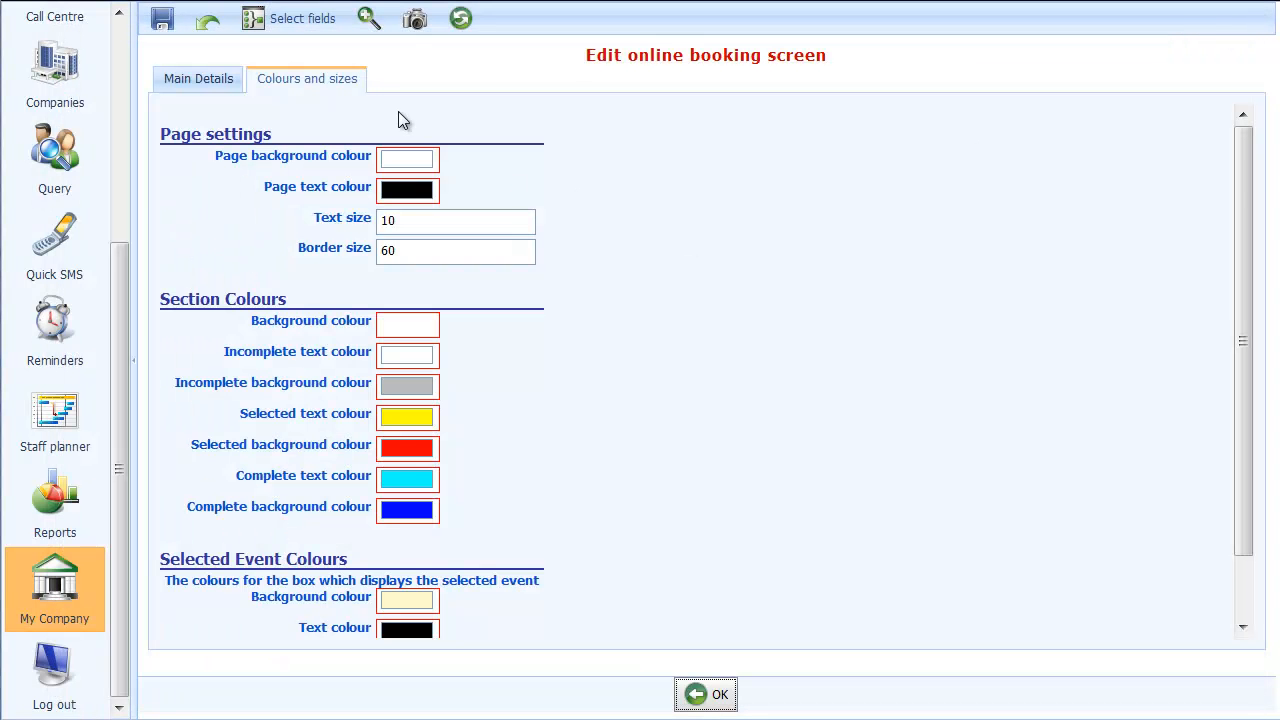
# Examine the customer detail fields of the booking screen and the editing options for the Title field, leaving them as they are
pyautogui.click(280, 25)
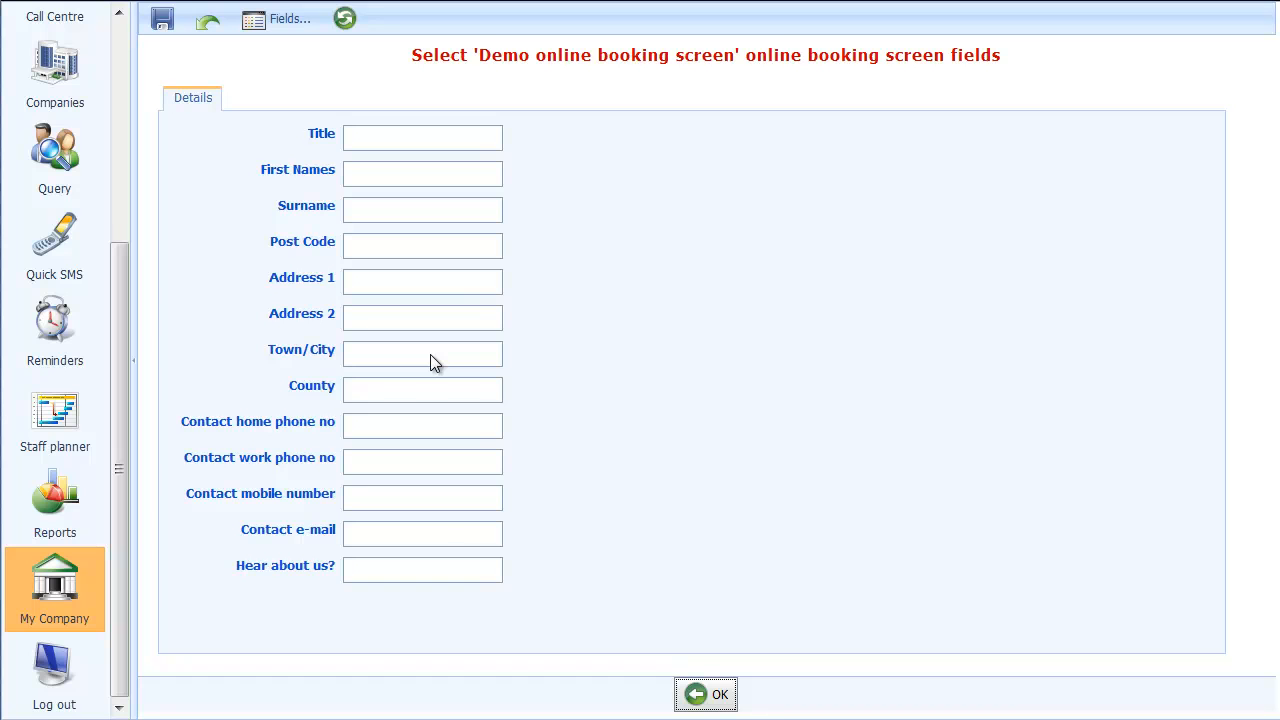
pyautogui.click(414, 150)
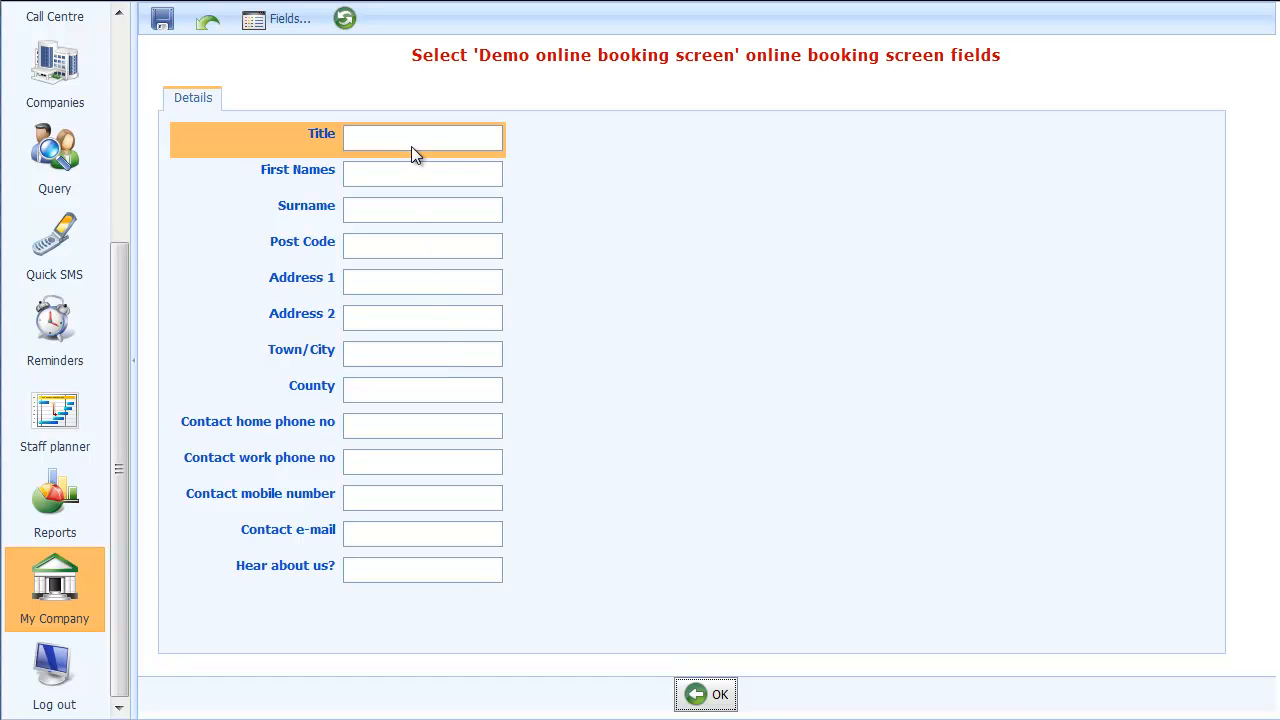
pyautogui.rightClick(423, 143)
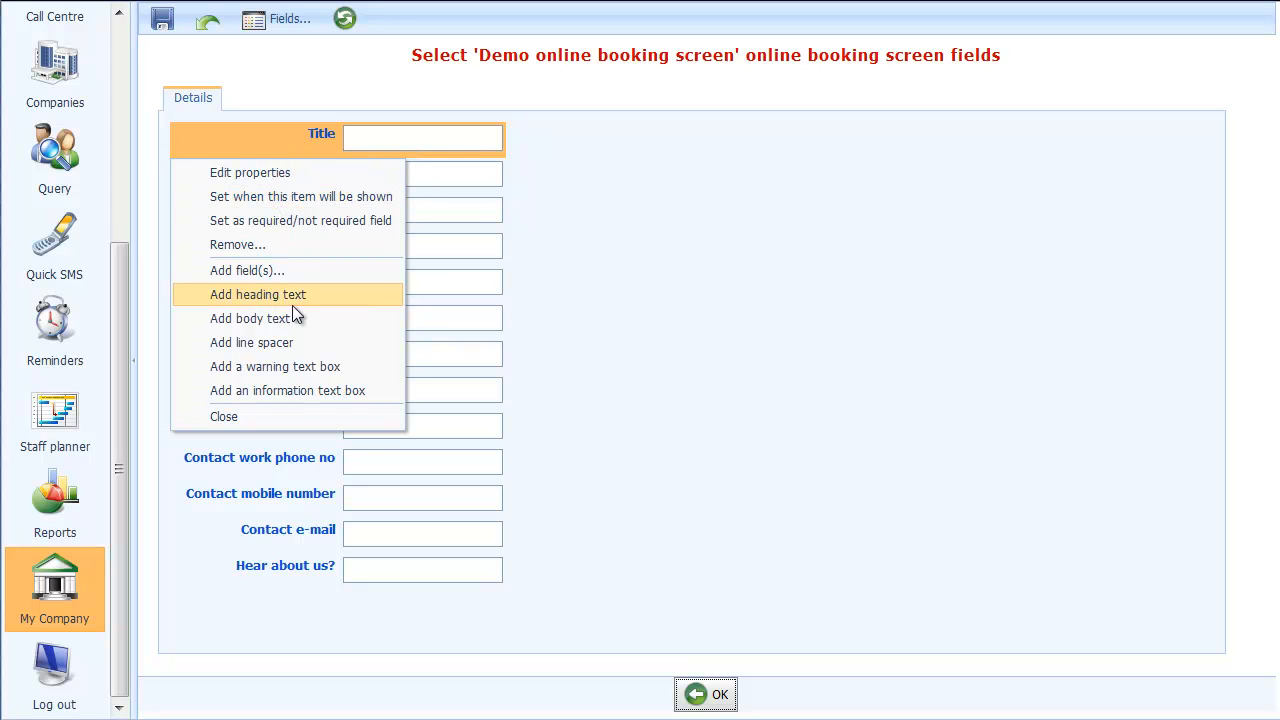
pyautogui.click(298, 418)
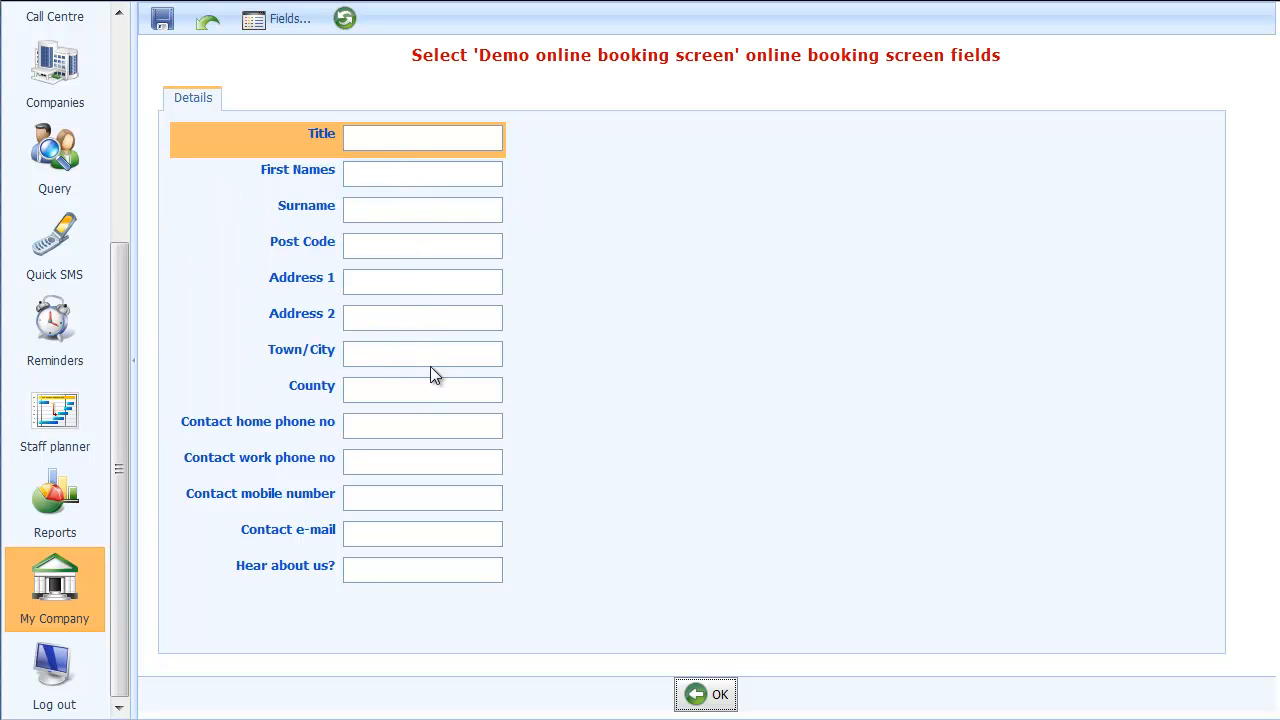
pyautogui.click(695, 695)
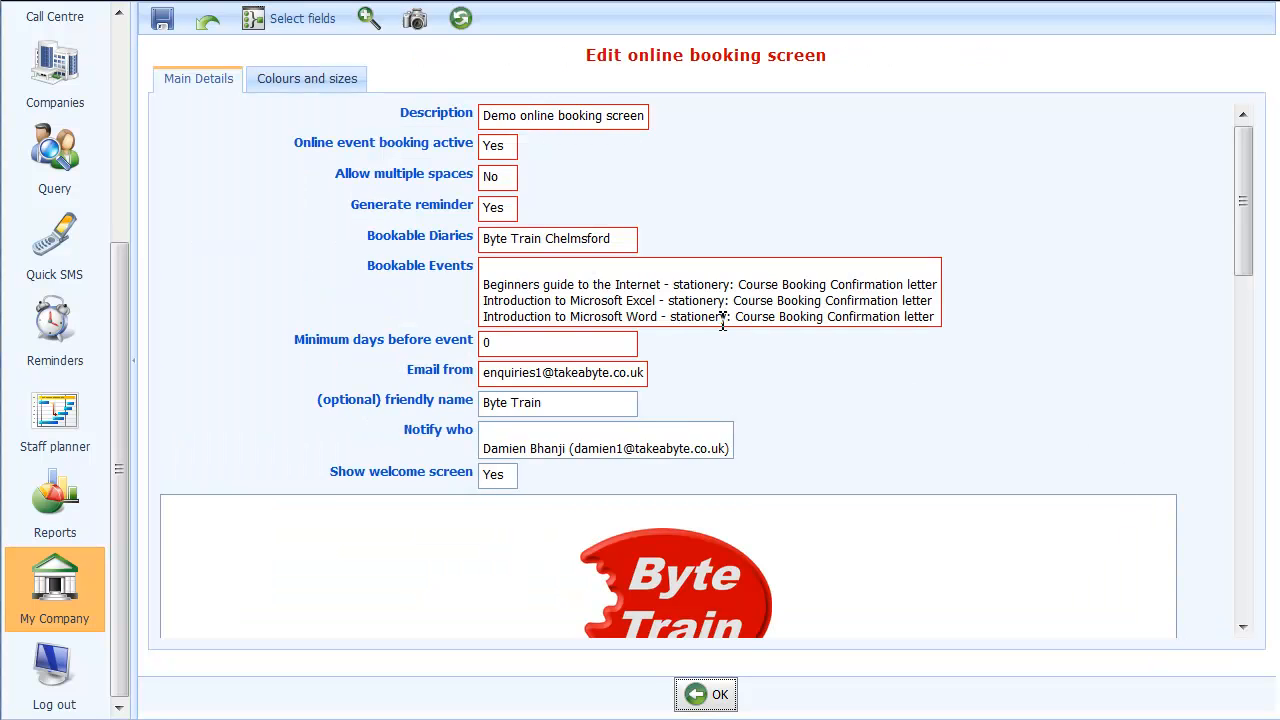
# Set the section background colour to FFFFFF and save the online booking screen
pyautogui.click(161, 30)
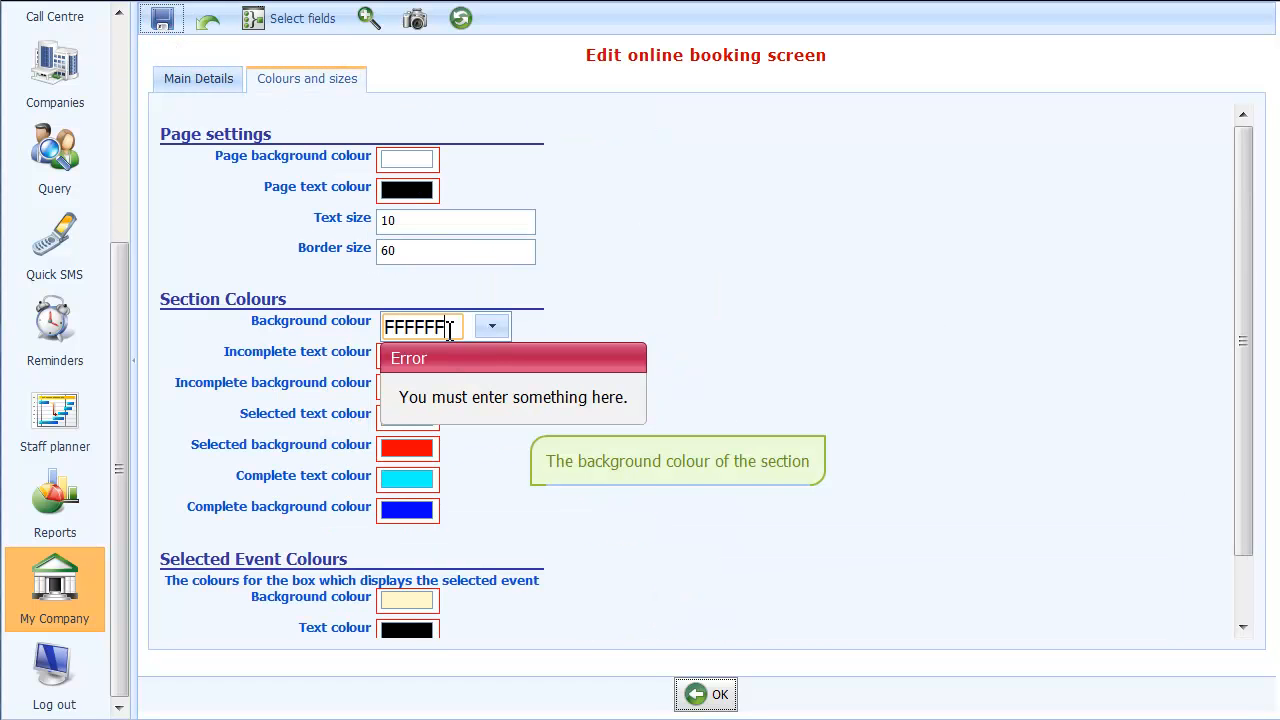
pyautogui.moveTo(450, 330); pyautogui.dragTo(346, 302)
pyautogui.write('FFFFFF')
pyautogui.click(161, 18)
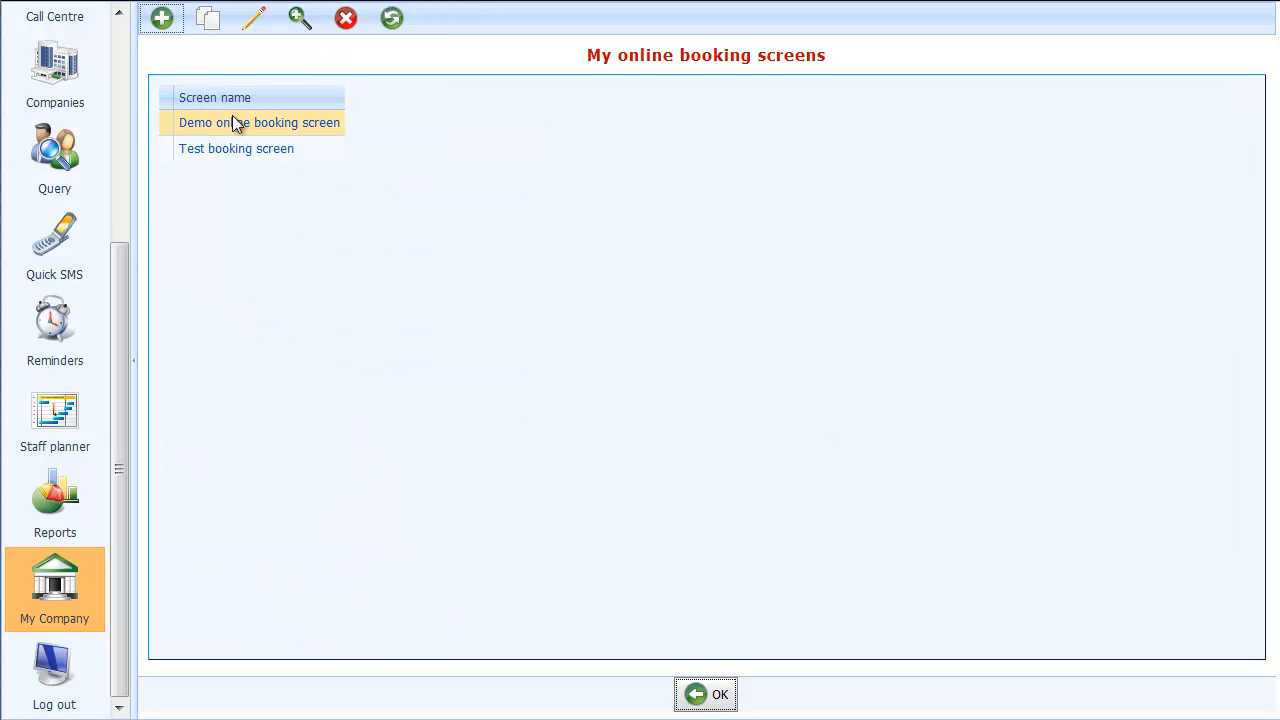
# Bring up the URL of the Demo online booking screen for copying
pyautogui.click(313, 126)
pyautogui.click(204, 28)
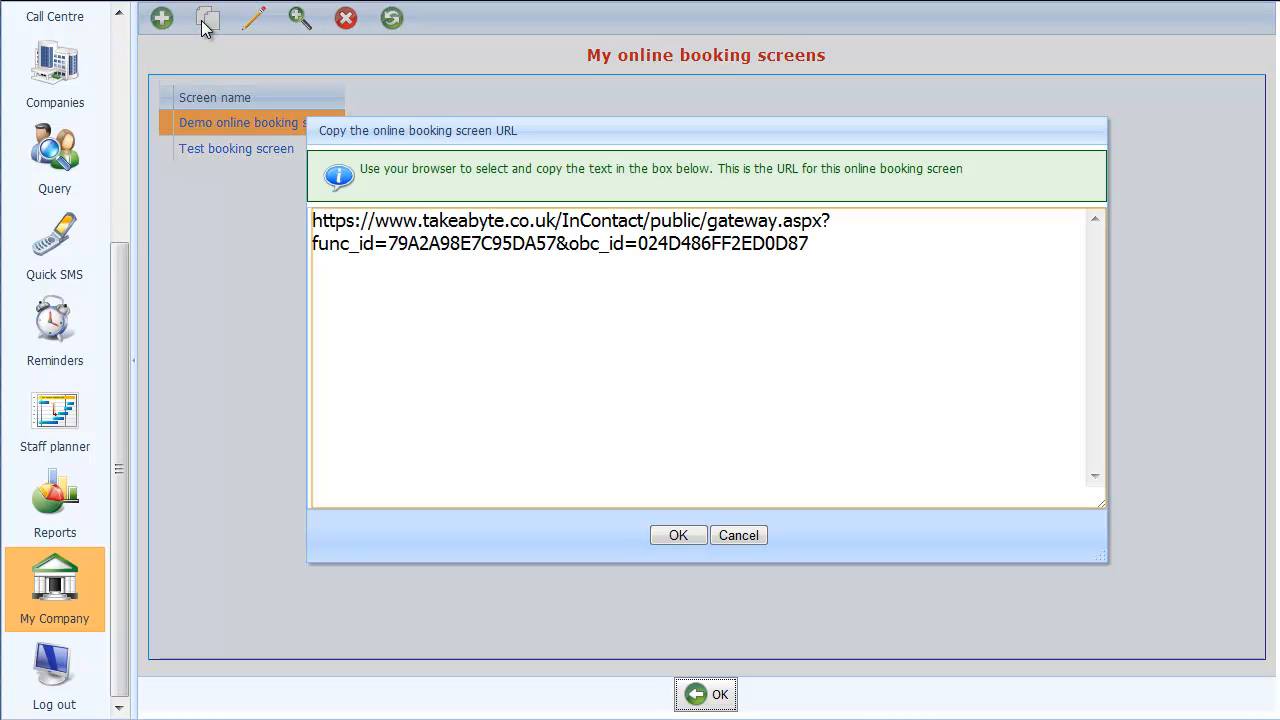